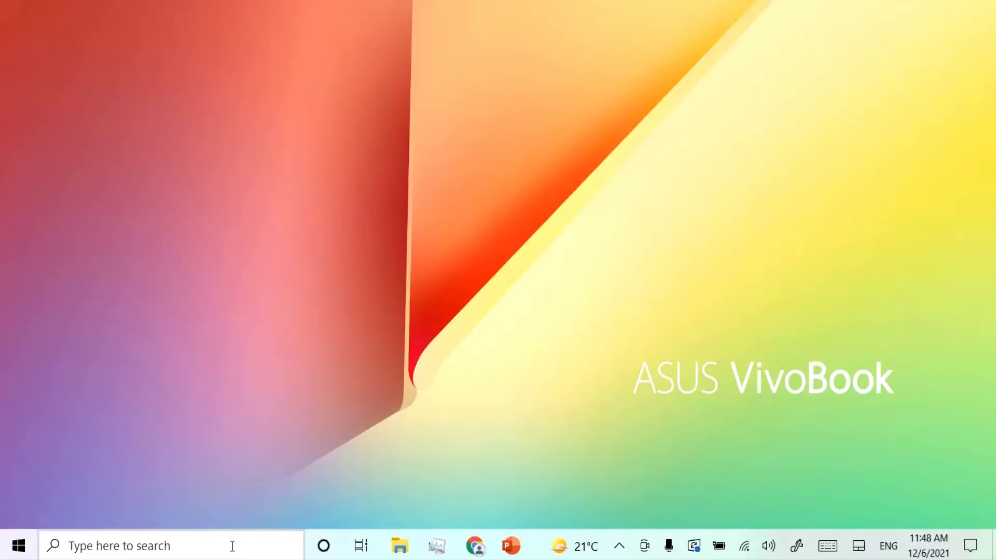
# Search Windows for 'excel', launch it, and create blank workbook Book1.
pyautogui.click(232, 545)
pyautogui.write('exce')
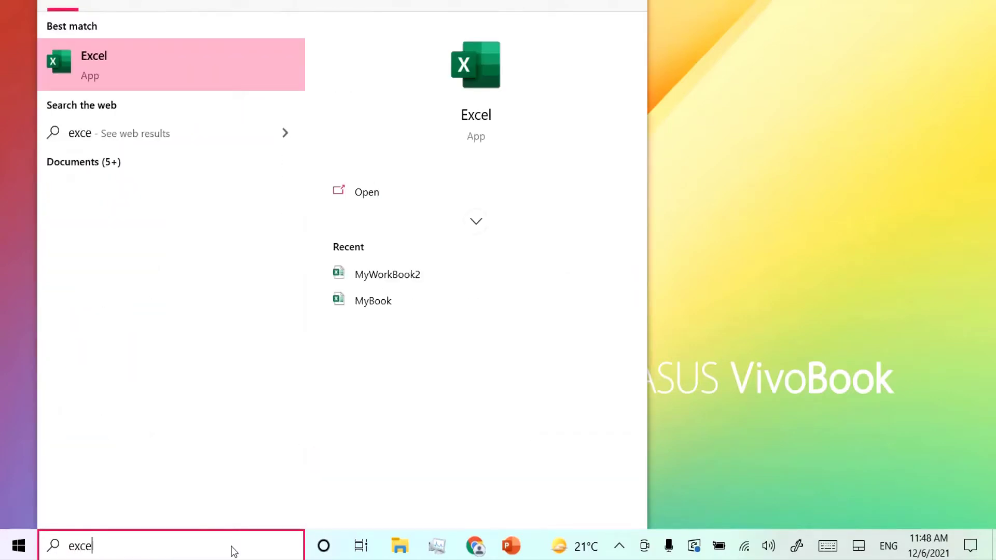
pyautogui.write('l')
pyautogui.click(146, 80)
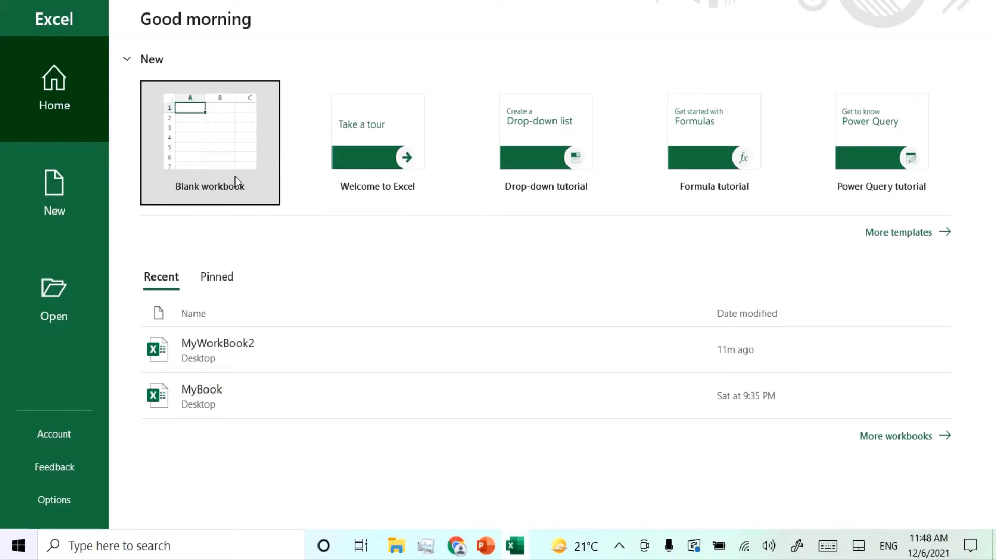
pyautogui.click(227, 150)
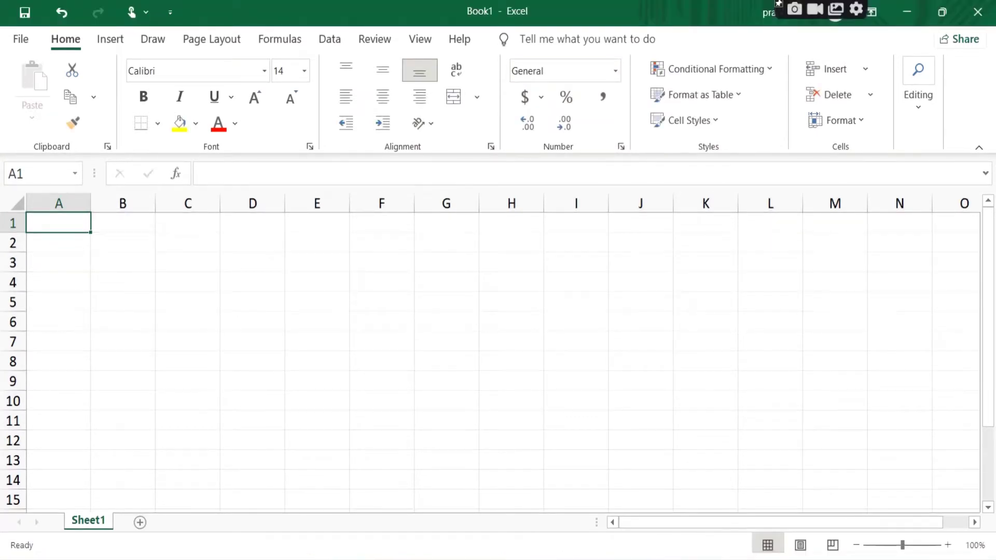
# Enter 'Cells' in A1 and 1048576*16348 in B1, then review the B1 entry.
pyautogui.write('Cells')
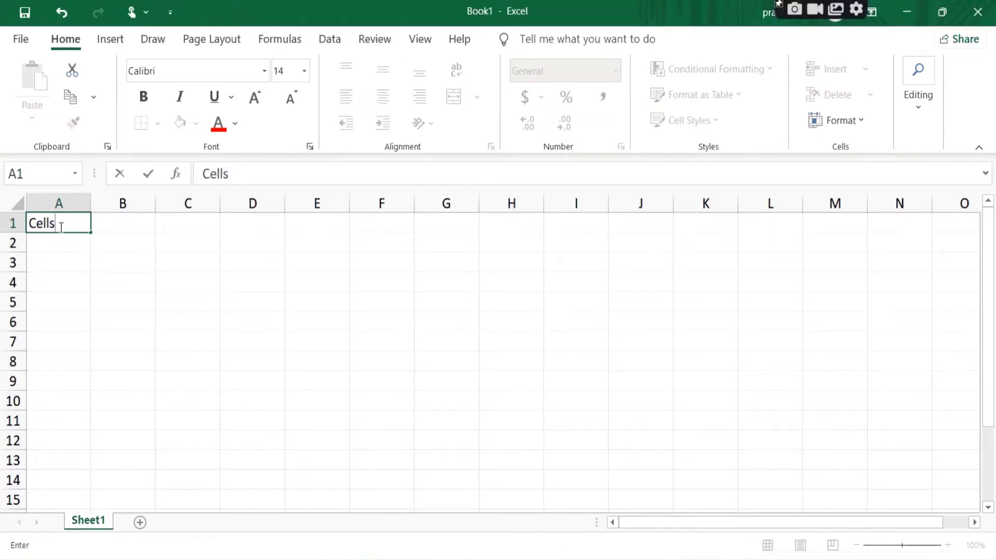
pyautogui.press('Tab')
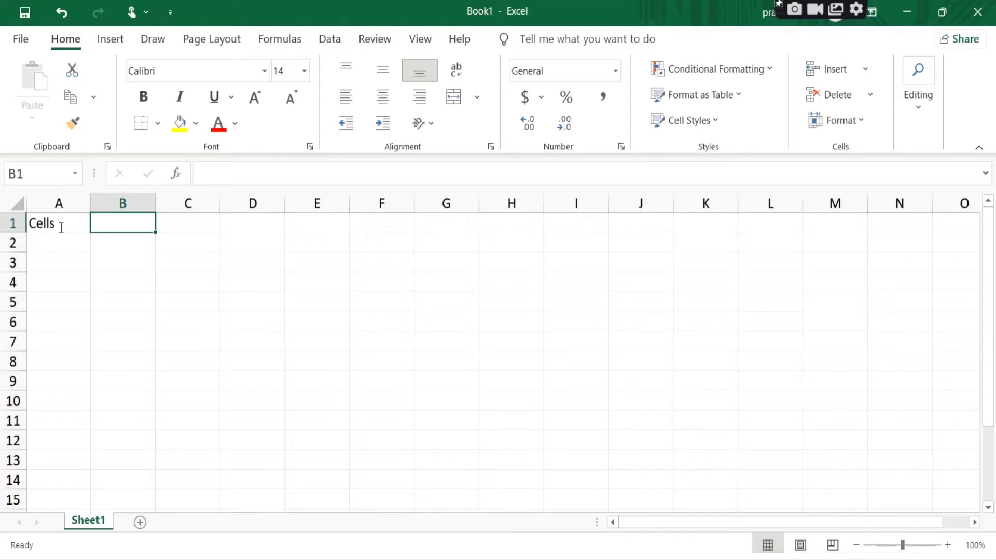
pyautogui.write('10')
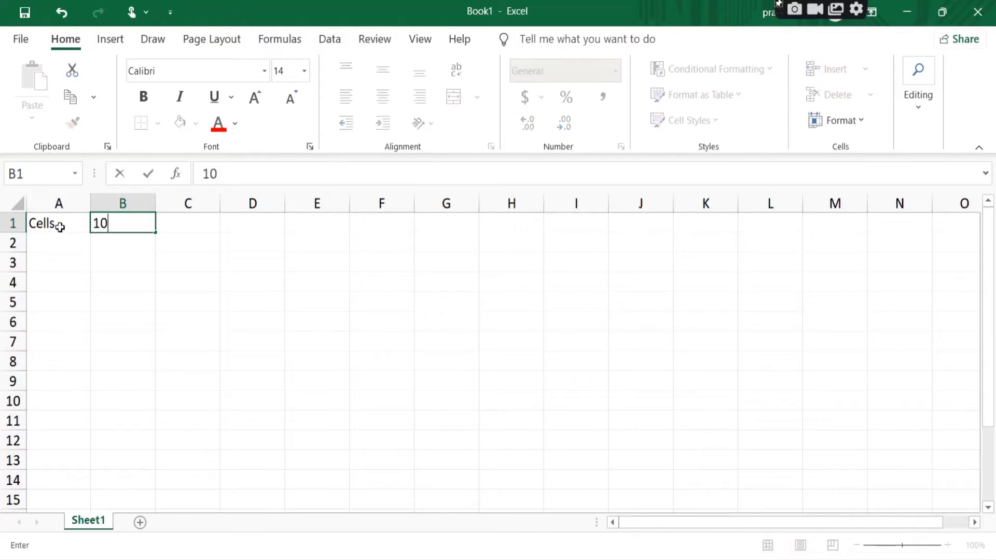
pyautogui.write('48576')
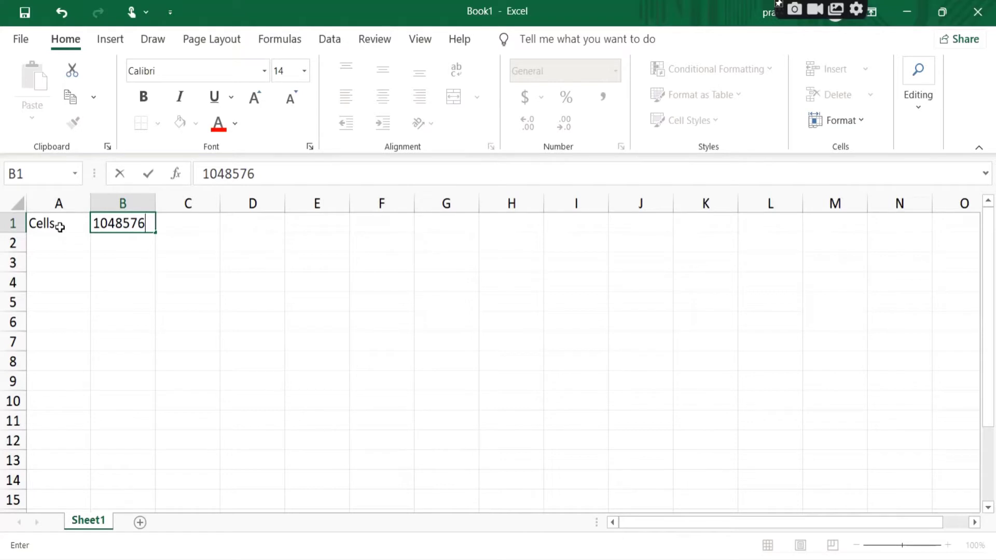
pyautogui.write('*')
pyautogui.write('1')
pyautogui.write('634')
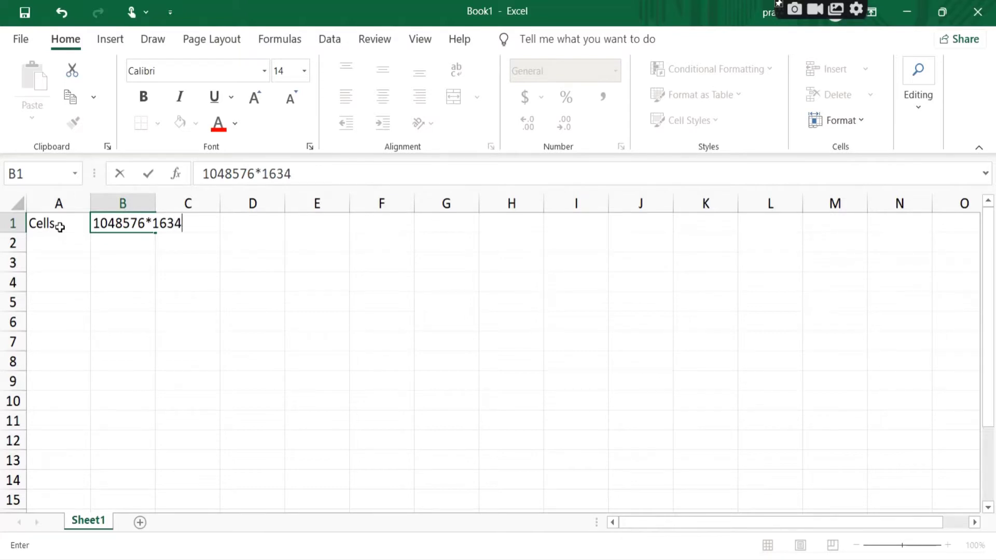
pyautogui.write('8')
pyautogui.click(140, 246)
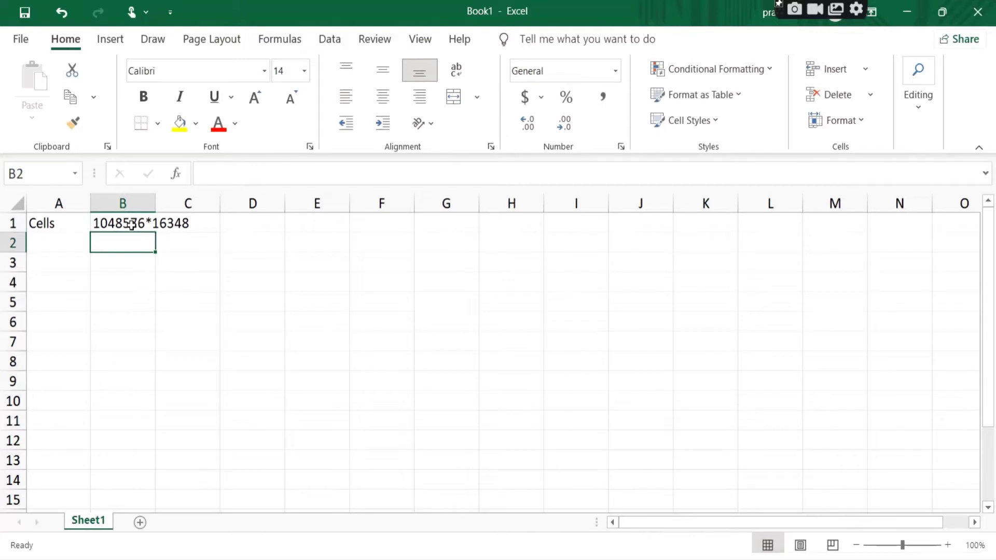
pyautogui.click(132, 224)
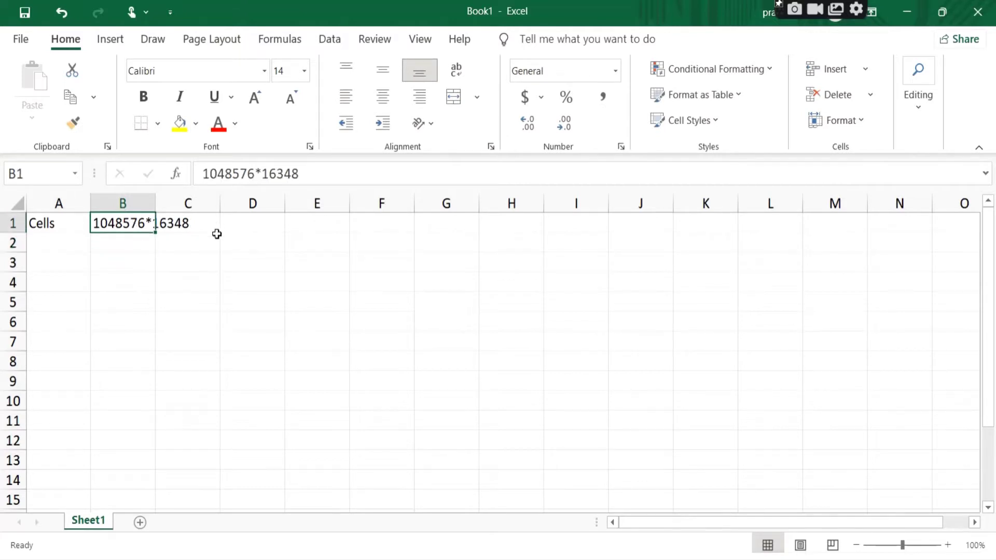
pyautogui.doubleClick(140, 227)
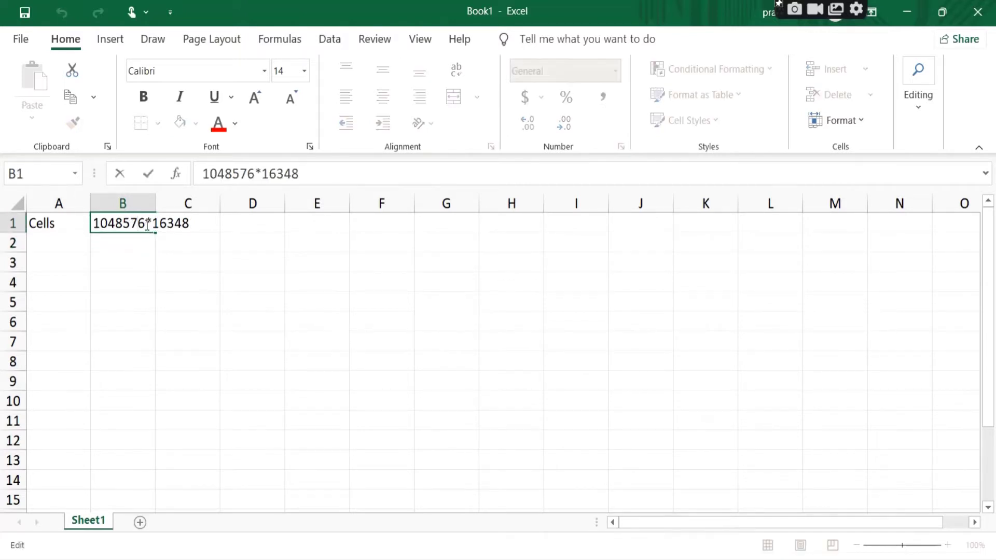
pyautogui.doubleClick(140, 226)
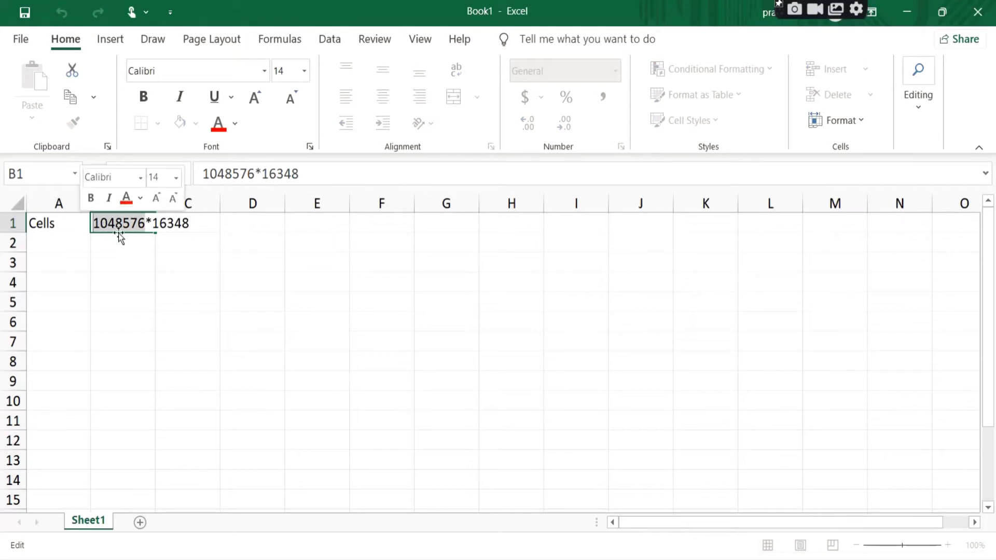
pyautogui.moveTo(155, 227); pyautogui.dragTo(205, 224)
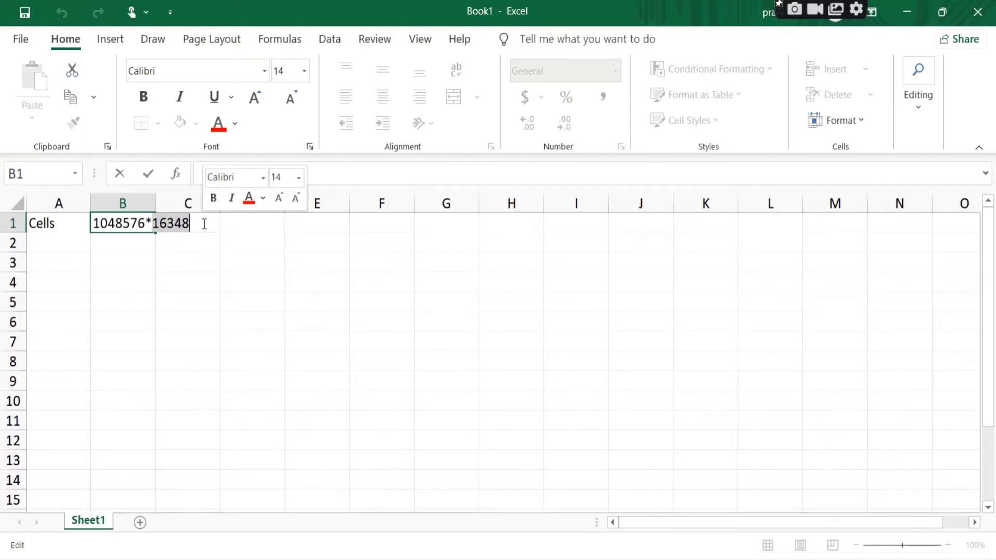
pyautogui.press('Return')
pyautogui.click(130, 219)
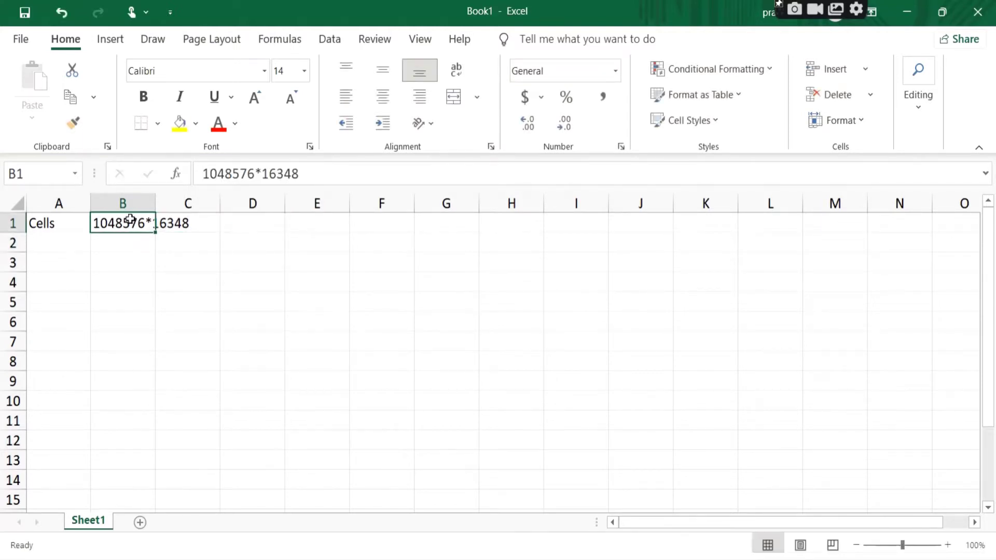
# Type the note 'Character in one cell' into A2.
pyautogui.click(72, 240)
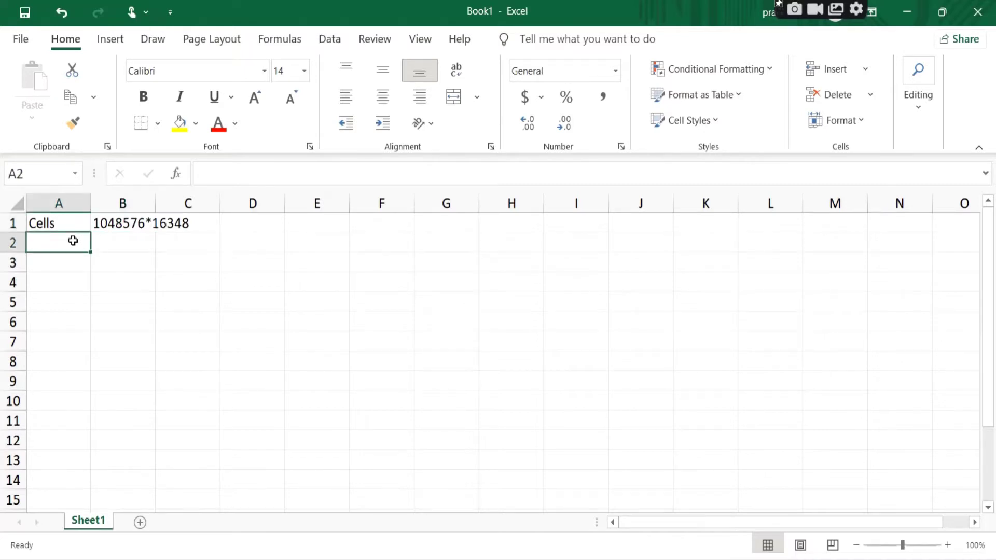
pyautogui.write('cells')
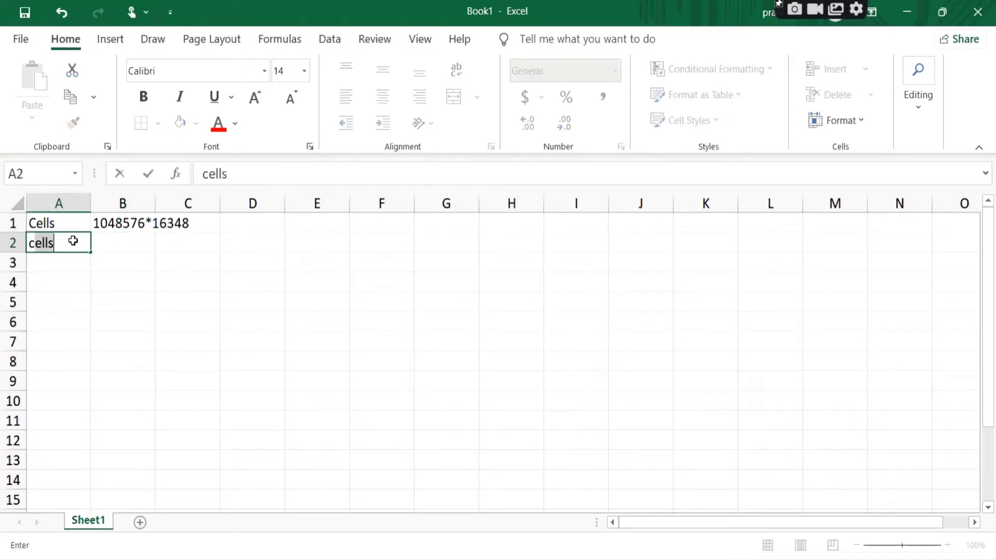
pyautogui.press('BackSpace')
pyautogui.press('BackSpace')
pyautogui.write('Chara')
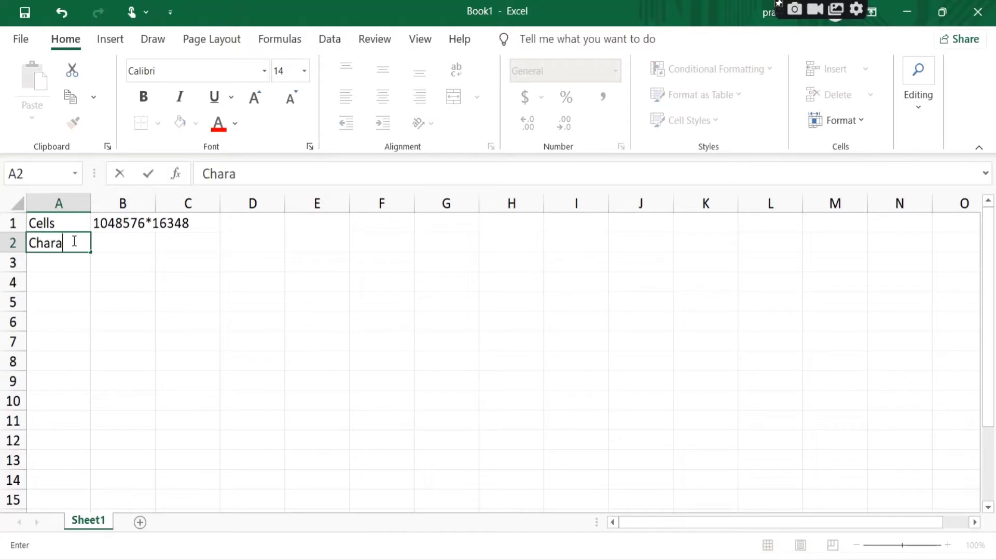
pyautogui.write('cter in o')
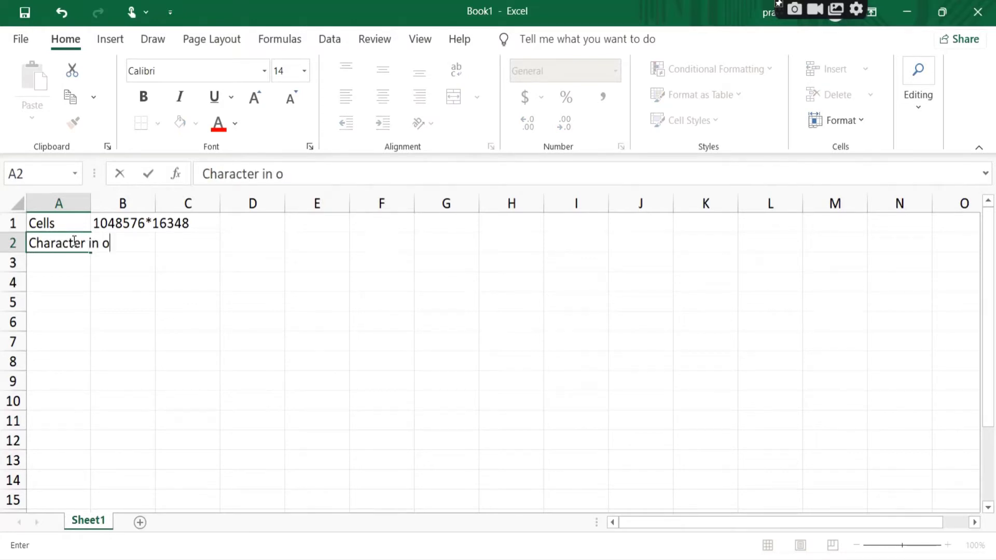
pyautogui.write('ne cell')
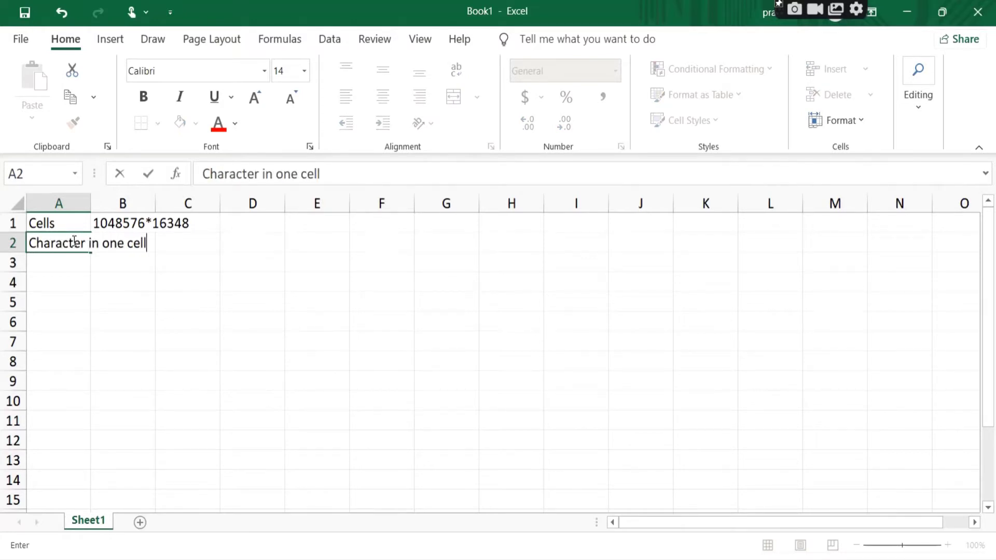
pyautogui.press('Up')
pyautogui.press('Down')
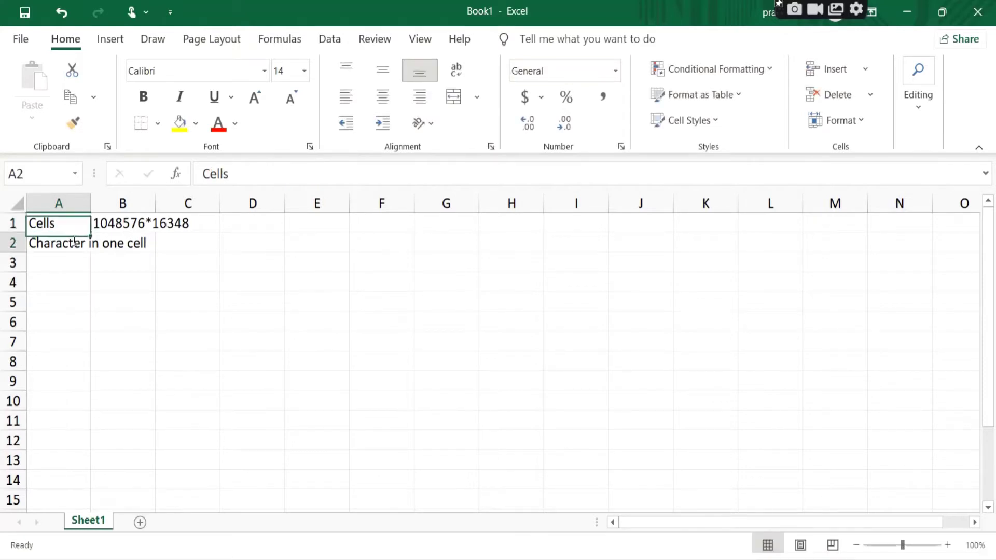
pyautogui.press('Down')
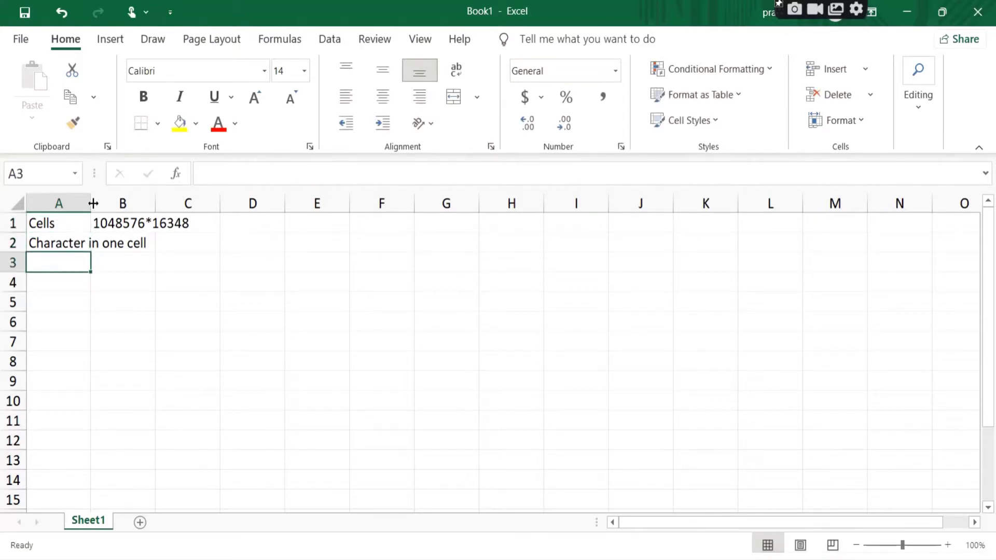
# Enter 32000 in B2 and widen column A to fit the A2 label.
pyautogui.click(134, 243)
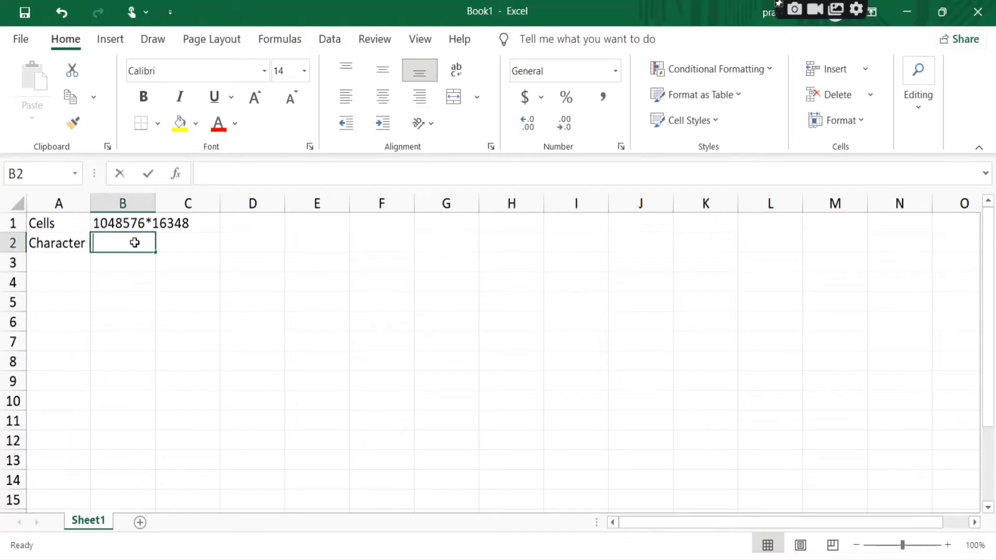
pyautogui.write('32000')
pyautogui.press('Return')
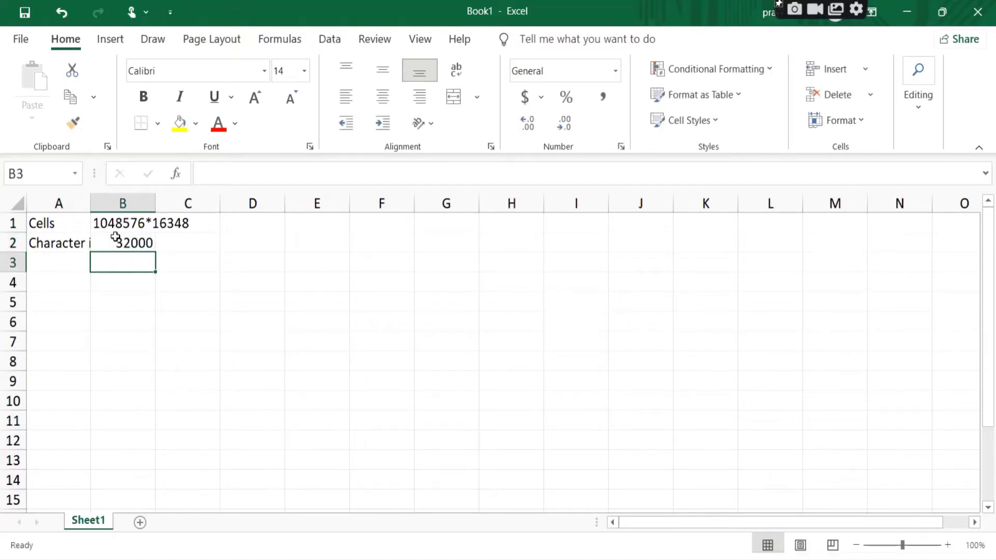
pyautogui.moveTo(93, 210)
pyautogui.mouseDown()
pyautogui.moveTo(154, 214)
pyautogui.moveTo(161, 204)
pyautogui.mouseUp()
# Narrow column A to about 138 pixels, leaving the A2 label cut off.
pyautogui.click(93, 284)
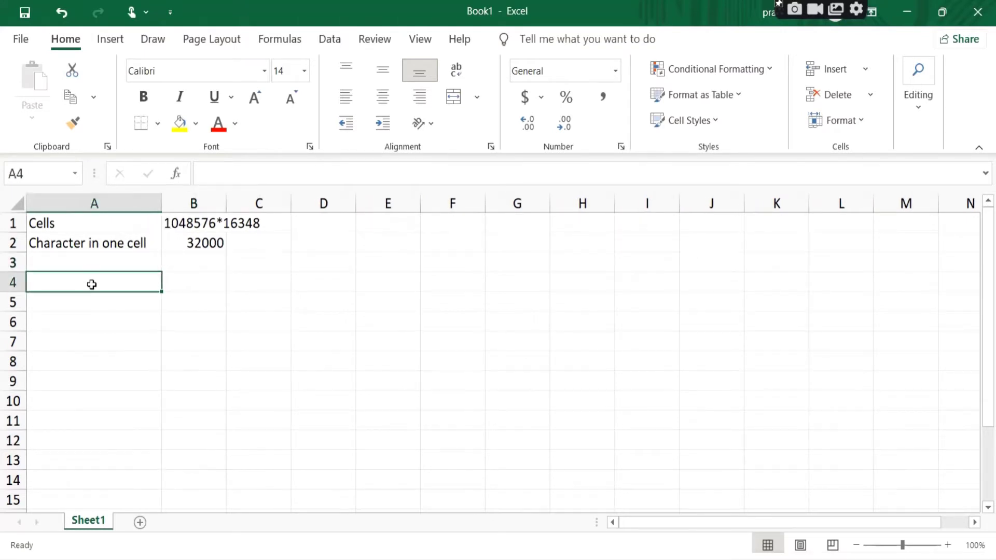
pyautogui.click(83, 265)
pyautogui.click(171, 283)
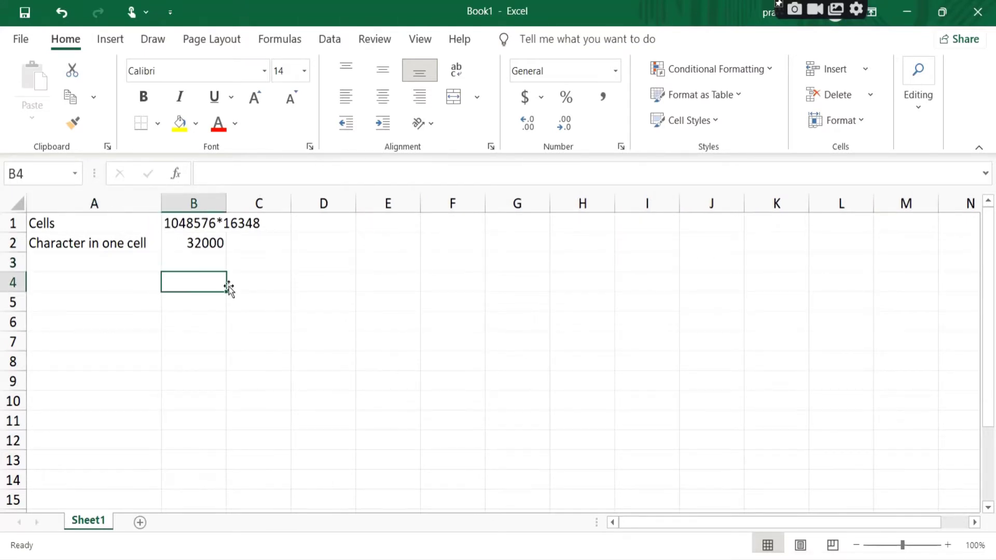
pyautogui.click(258, 285)
pyautogui.click(272, 309)
pyautogui.click(272, 339)
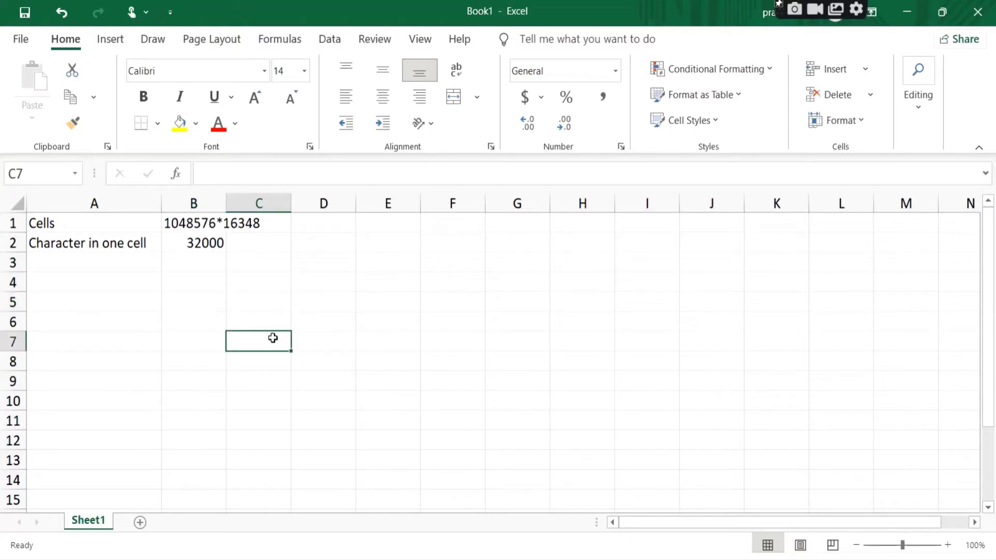
pyautogui.click(264, 315)
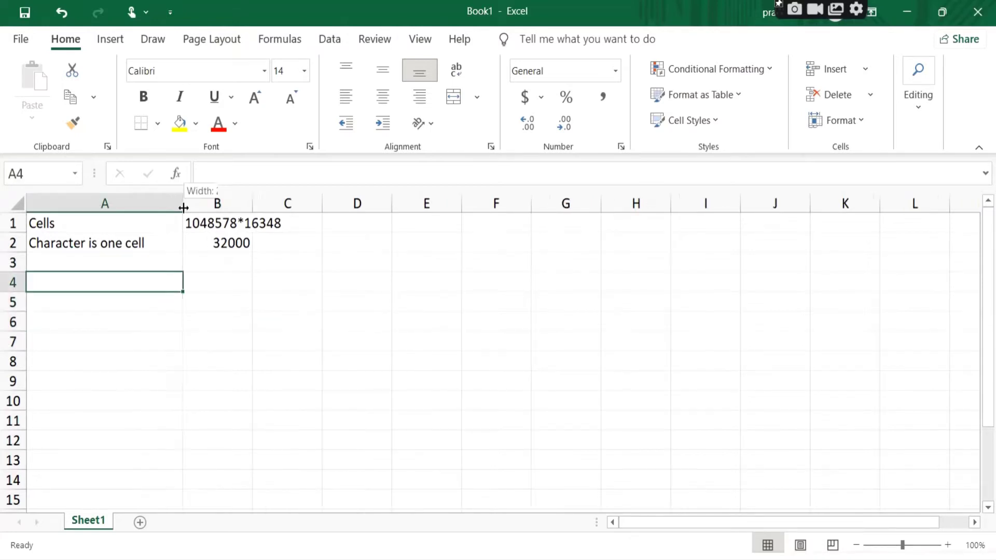
pyautogui.moveTo(182, 206); pyautogui.dragTo(153, 208)
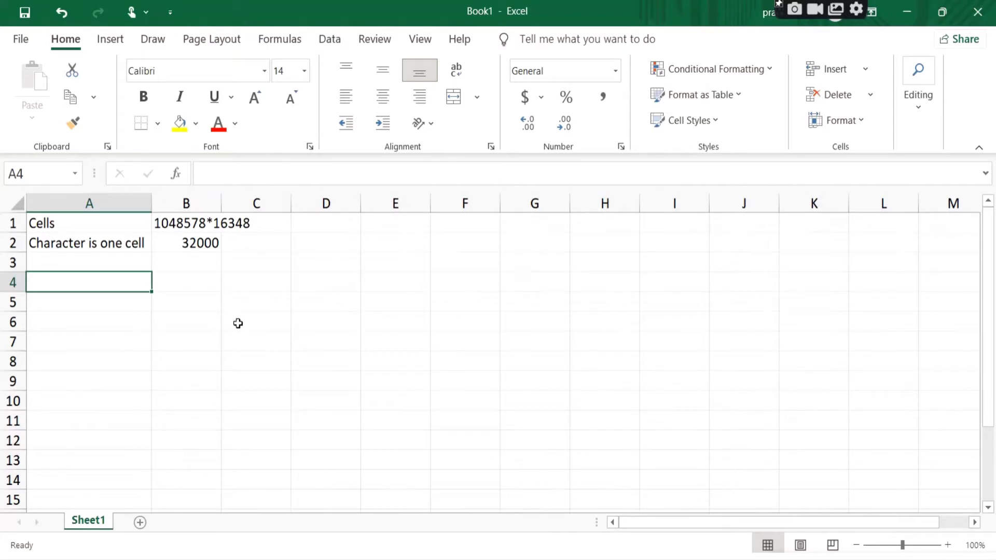
pyautogui.click(110, 301)
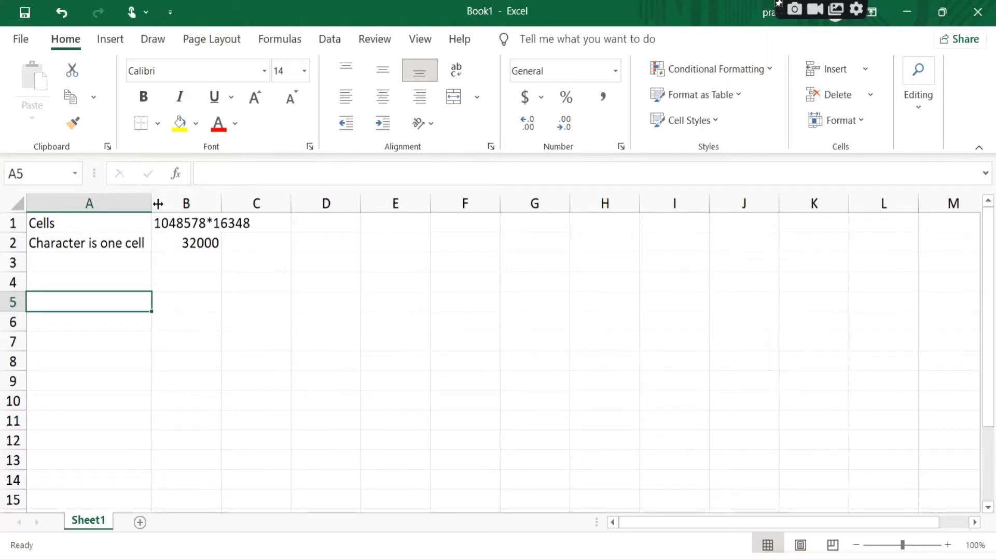
pyautogui.moveTo(151, 203); pyautogui.dragTo(111, 202)
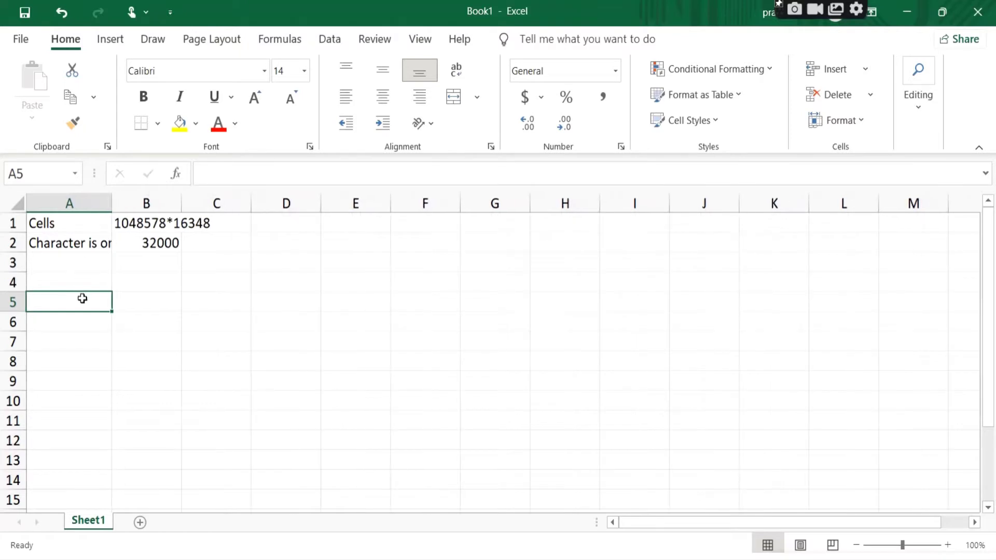
# Type the headers sno, name, salary, tax %, tax amount across A5:E5.
pyautogui.write('sno')
pyautogui.press('Tab')
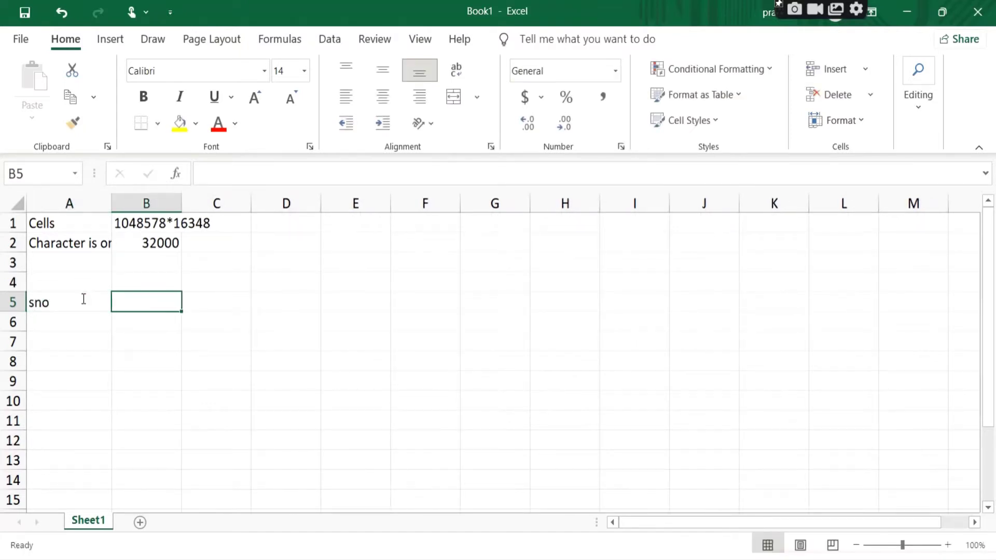
pyautogui.write('name')
pyautogui.press('Tab')
pyautogui.write('sall')
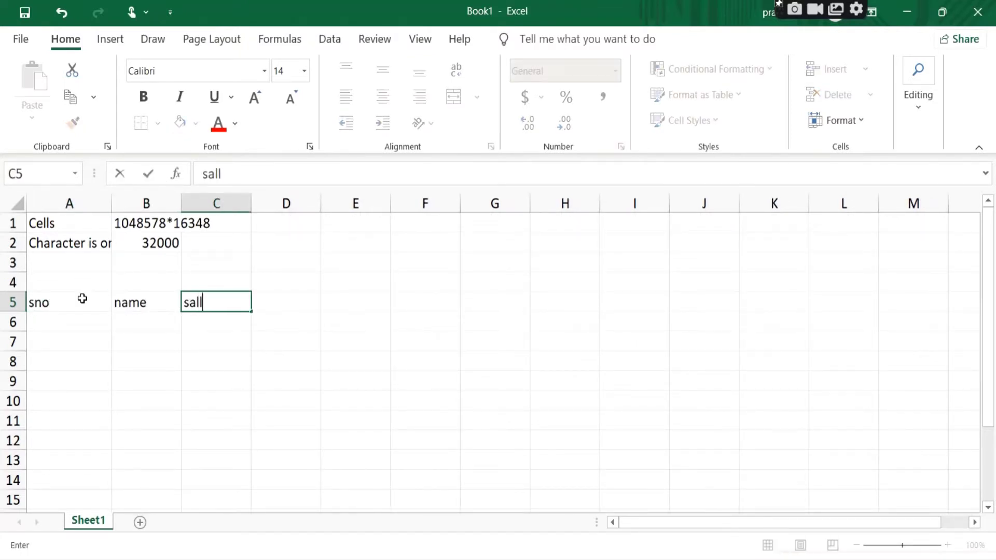
pyautogui.press('BackSpace')
pyautogui.write('ary')
pyautogui.press('Tab')
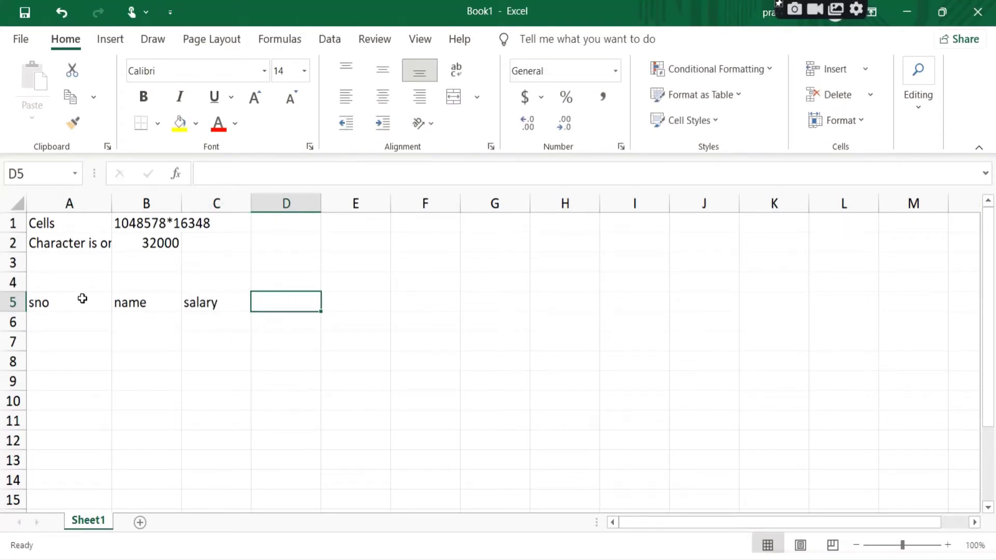
pyautogui.write('tax ')
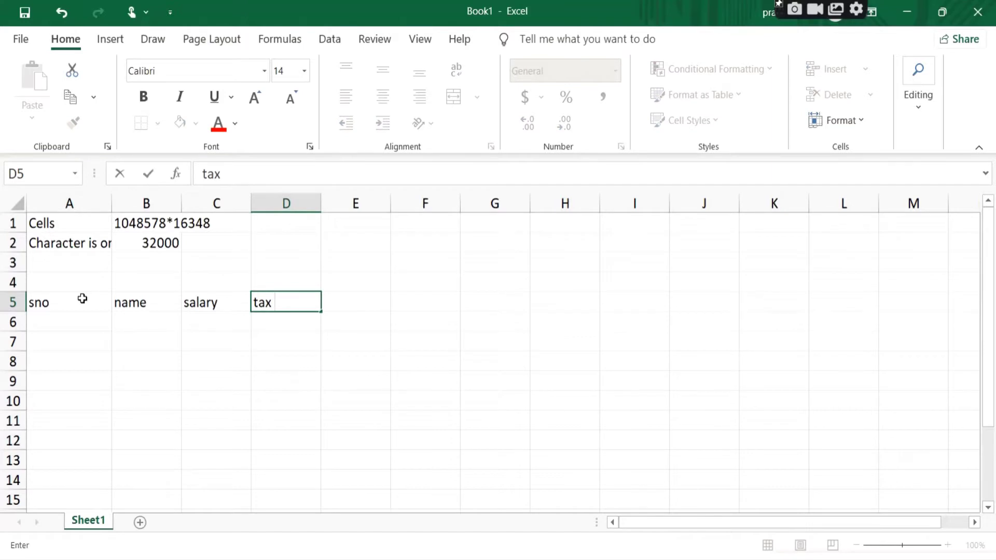
pyautogui.write('%')
pyautogui.press('Tab')
pyautogui.write('tax m')
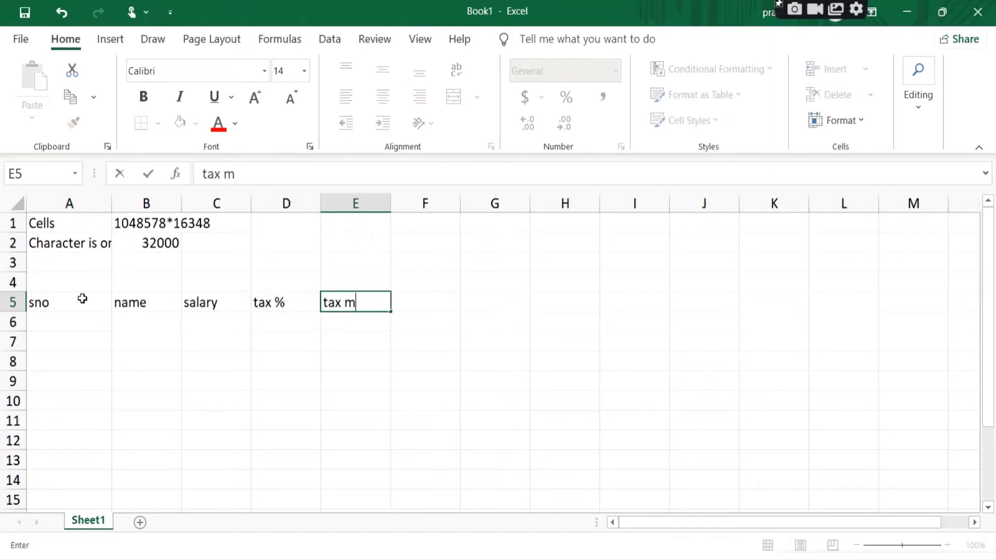
pyautogui.press('BackSpace')
pyautogui.write('amount')
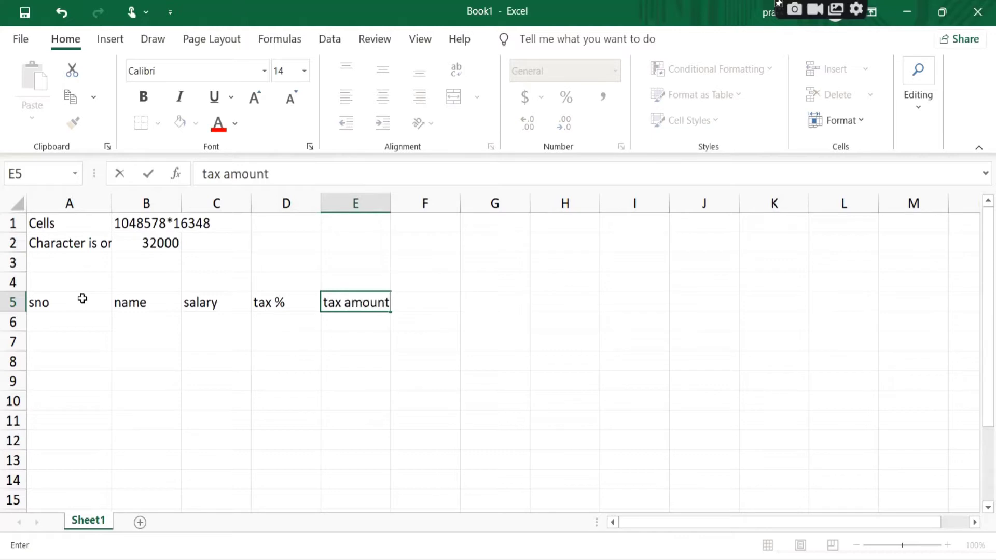
pyautogui.press('Return')
# Fill row 6 with sno 1, radha, salary 5000, tax 10.
pyautogui.press('Left')
pyautogui.press('Left')
pyautogui.press('Left')
pyautogui.press('Left')
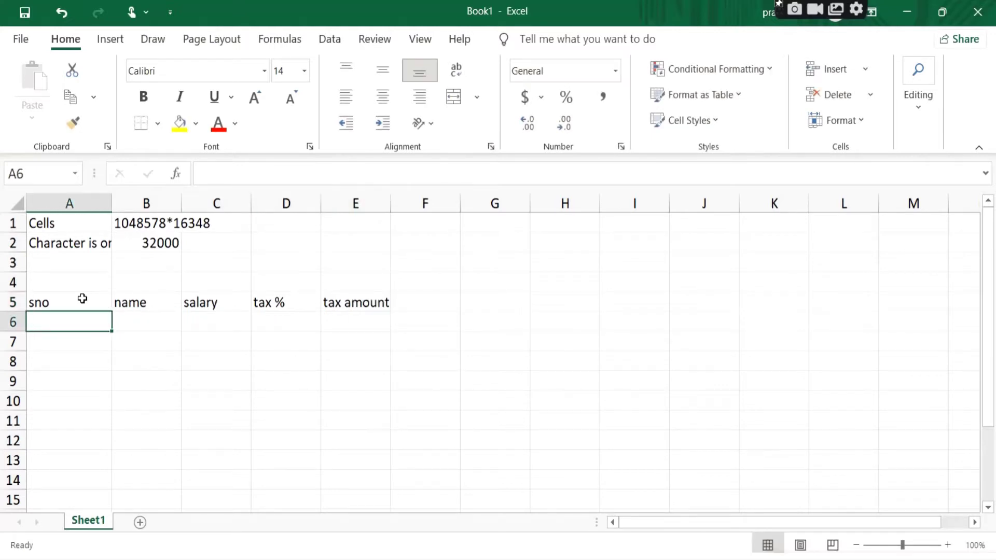
pyautogui.write('1')
pyautogui.press('Tab')
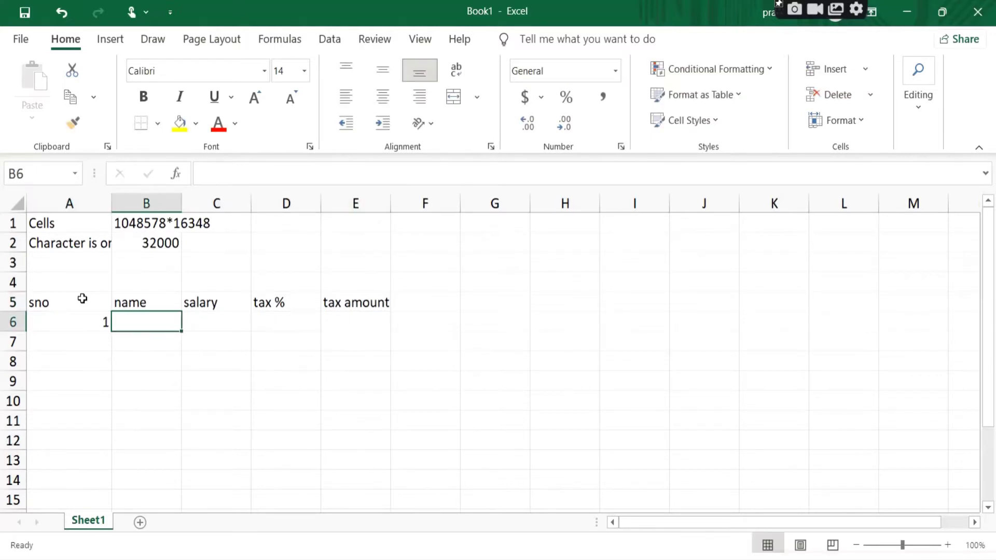
pyautogui.write('radh')
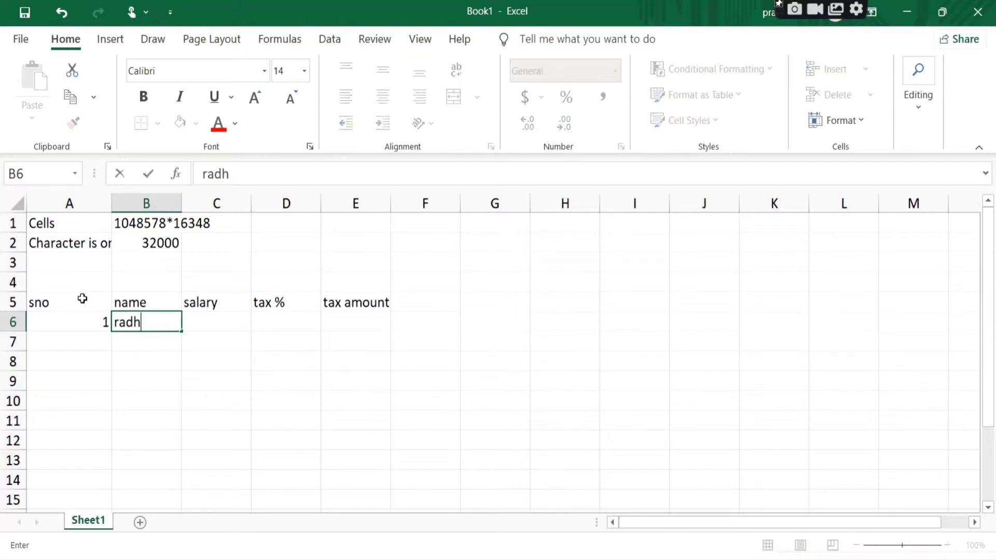
pyautogui.write('a')
pyautogui.press('Tab')
pyautogui.write('500')
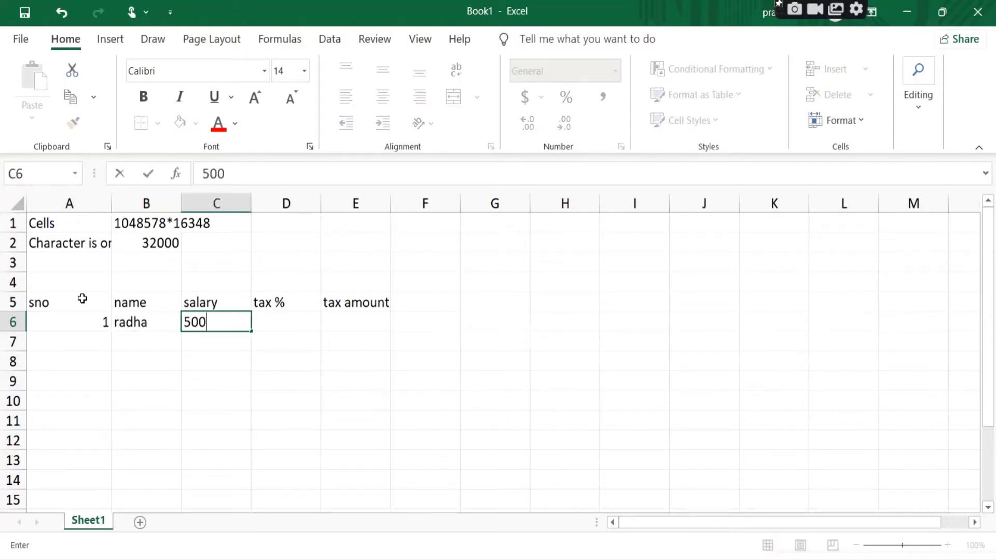
pyautogui.write('0')
pyautogui.press('Tab')
pyautogui.write('10')
pyautogui.press('Tab')
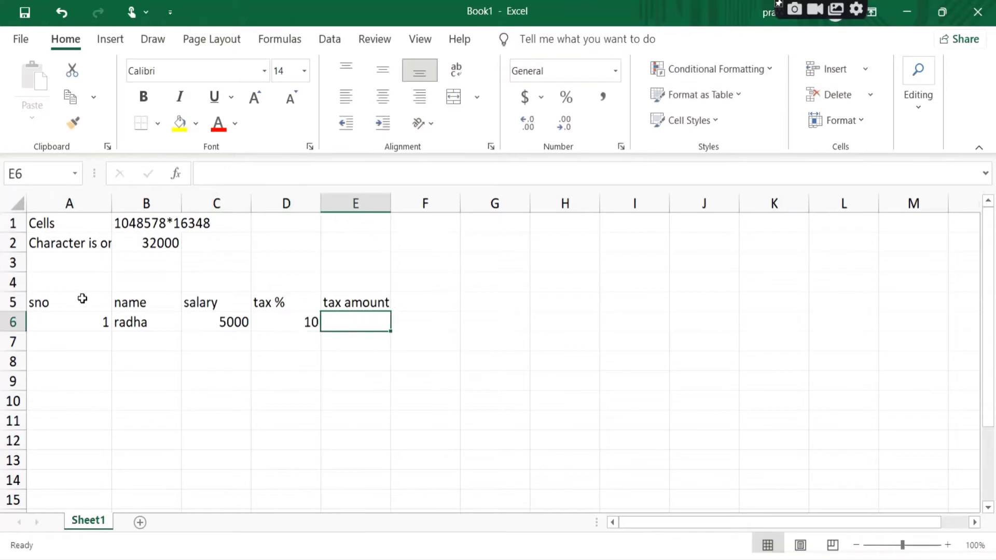
# Fill row 7 with sno 2, Rahul, salary 6000, tax 15.
pyautogui.press('Down')
pyautogui.press('Left')
pyautogui.press('Left')
pyautogui.press('Left')
pyautogui.press('Left')
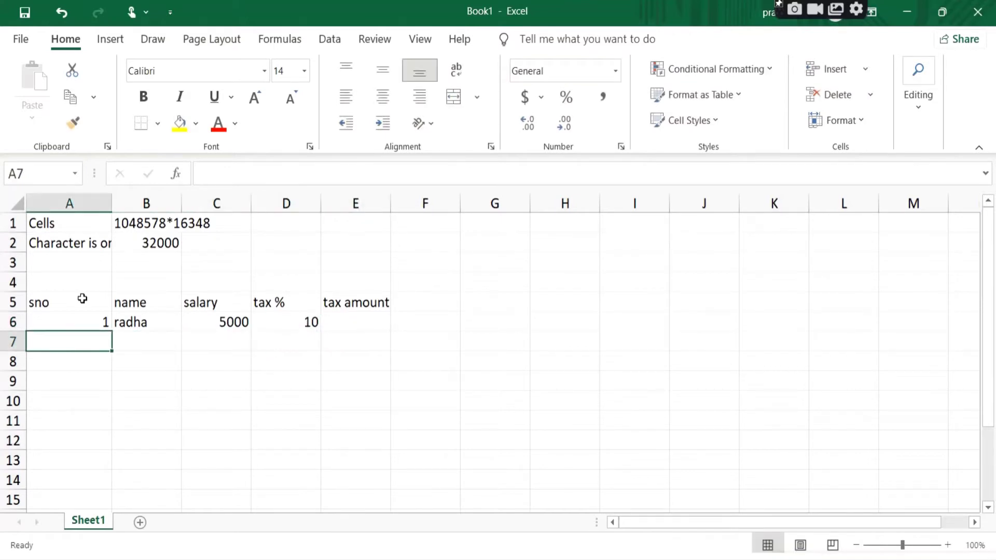
pyautogui.write('2')
pyautogui.press('Tab')
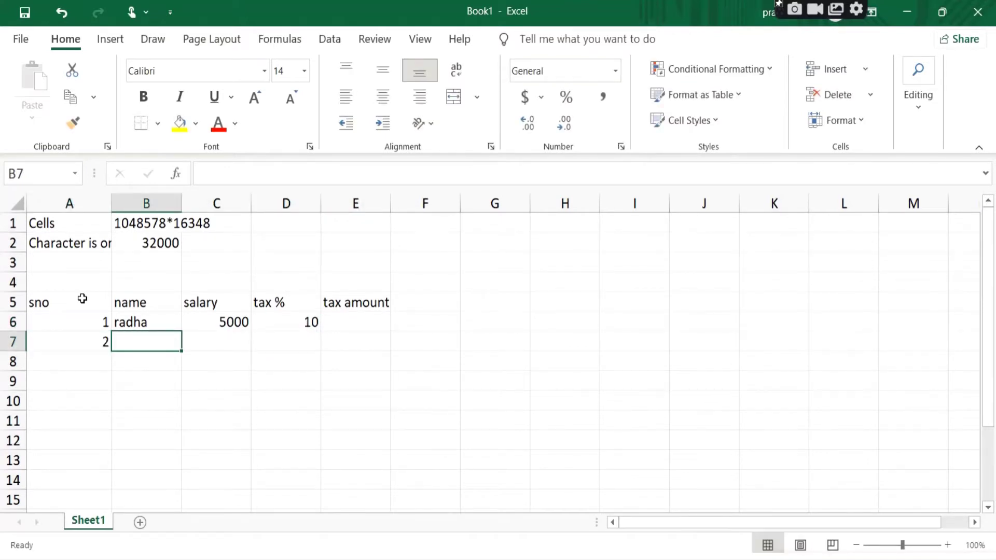
pyautogui.write('r')
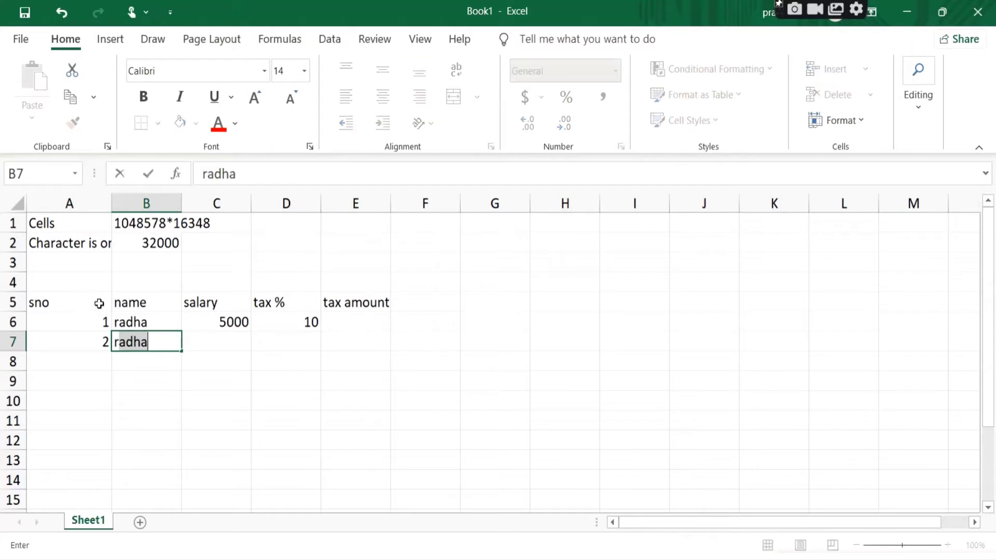
pyautogui.write('H')
pyautogui.press('BackSpace')
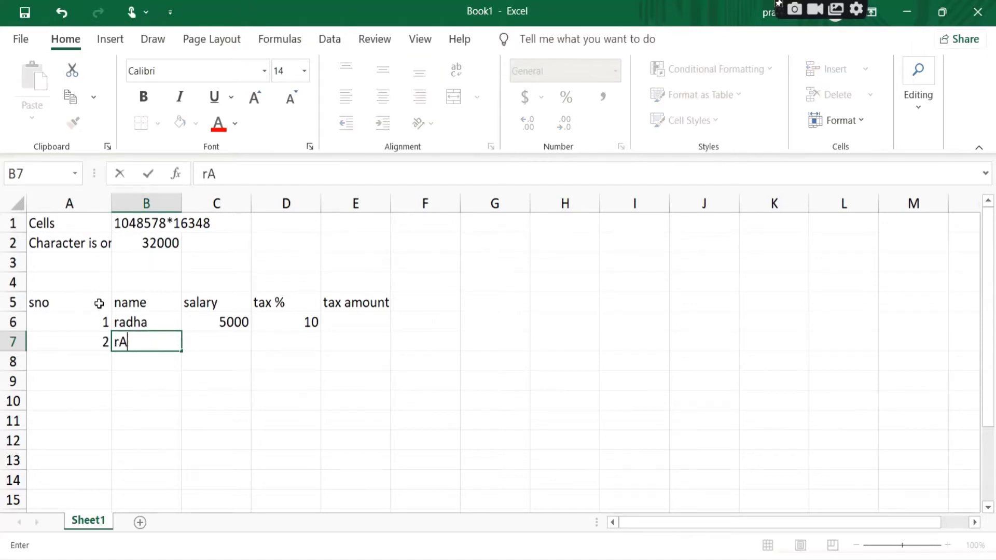
pyautogui.press('BackSpace')
pyautogui.write('AHU')
pyautogui.press('BackSpace')
pyautogui.press('BackSpace')
pyautogui.press('BackSpace')
pyautogui.write('Rahul')
pyautogui.press('Tab')
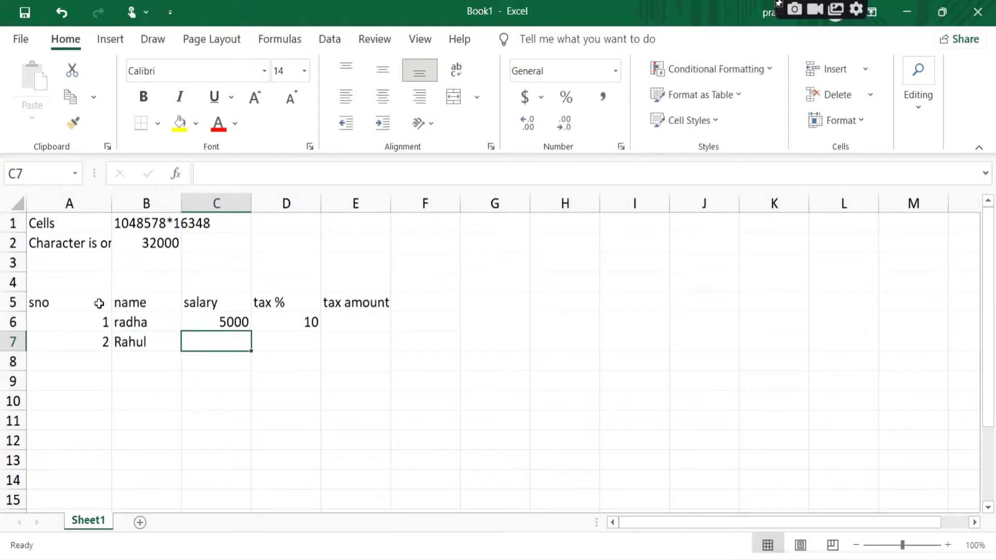
pyautogui.write('6000')
pyautogui.press('Tab')
pyautogui.write('1')
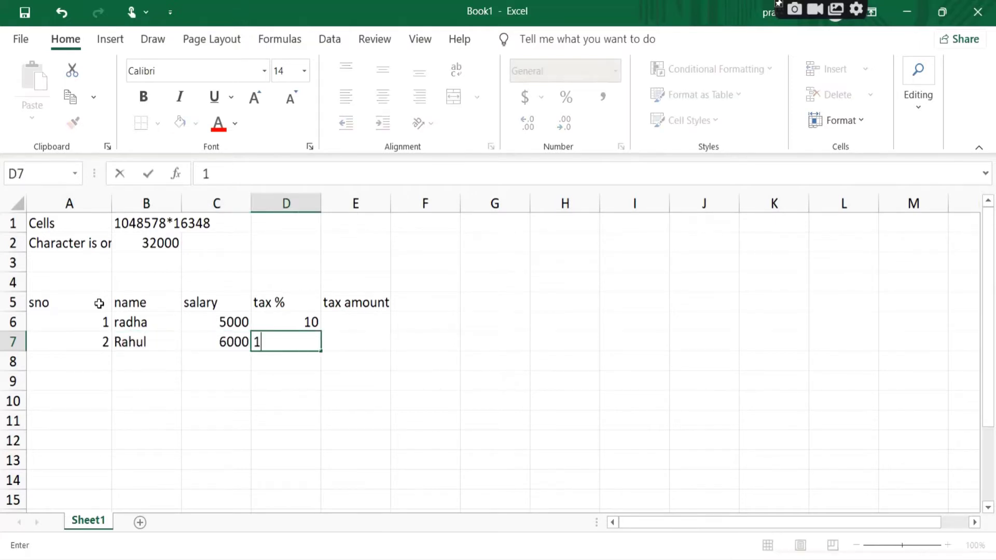
pyautogui.write('5')
pyautogui.press('Tab')
# Fill row 8 with sno 3, Shyam, salary 7000, tax 15.
pyautogui.press('Return')
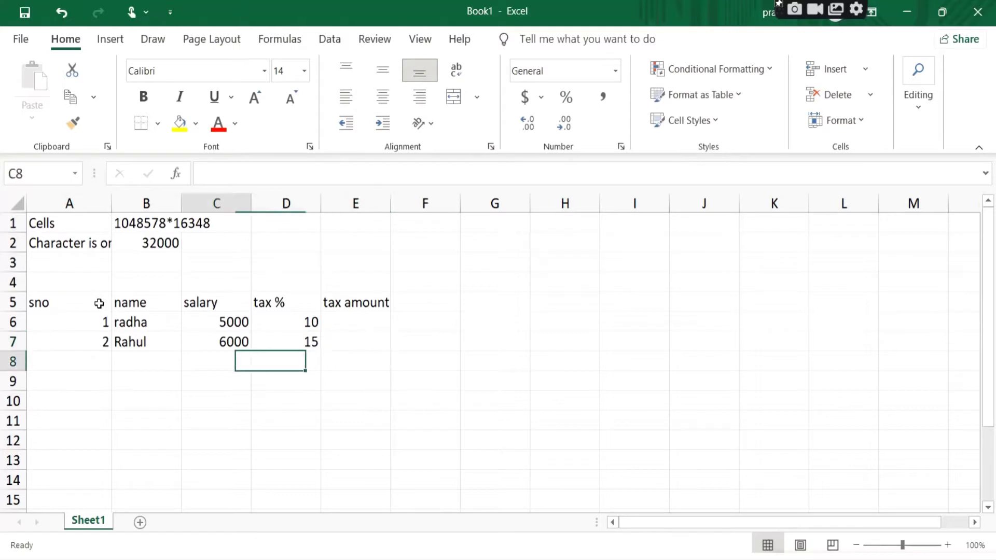
pyautogui.press('Left')
pyautogui.press('Left')
pyautogui.write('3')
pyautogui.press('Tab')
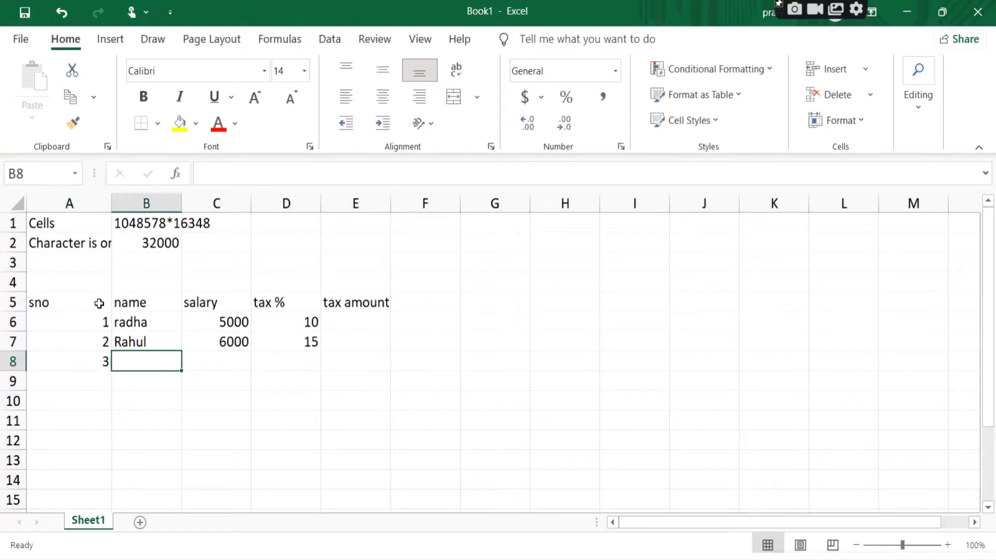
pyautogui.write('Shyam')
pyautogui.press('Tab')
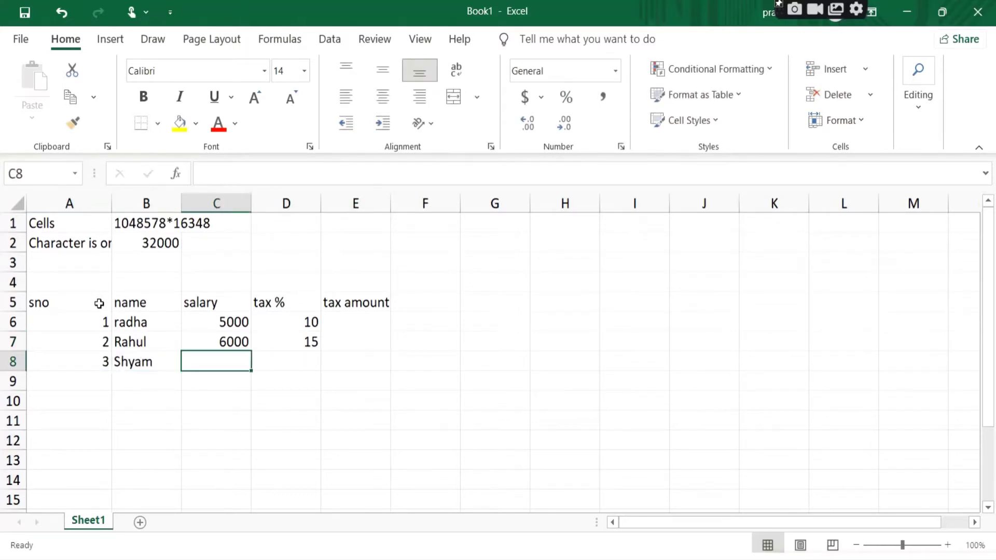
pyautogui.write('7000')
pyautogui.press('Tab')
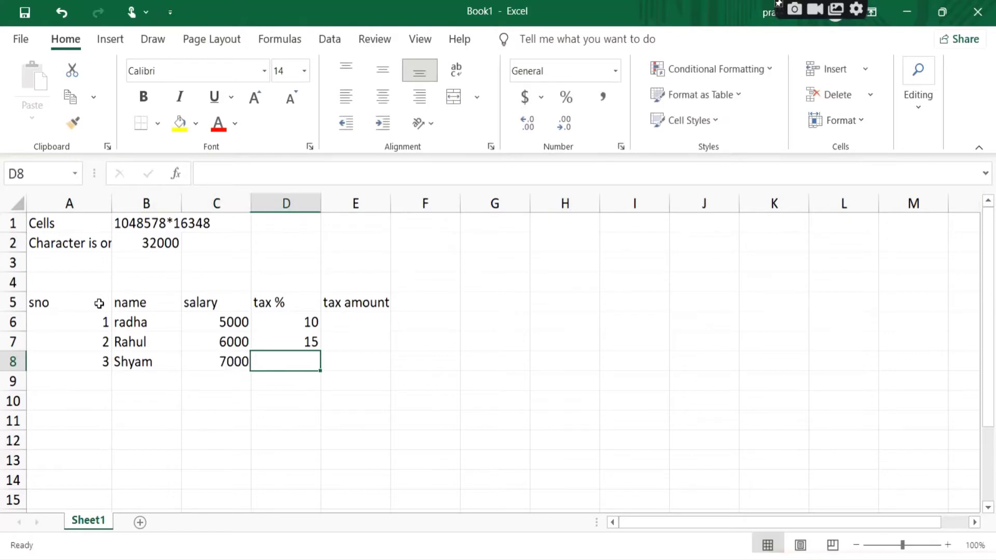
pyautogui.write('10')
pyautogui.press('BackSpace')
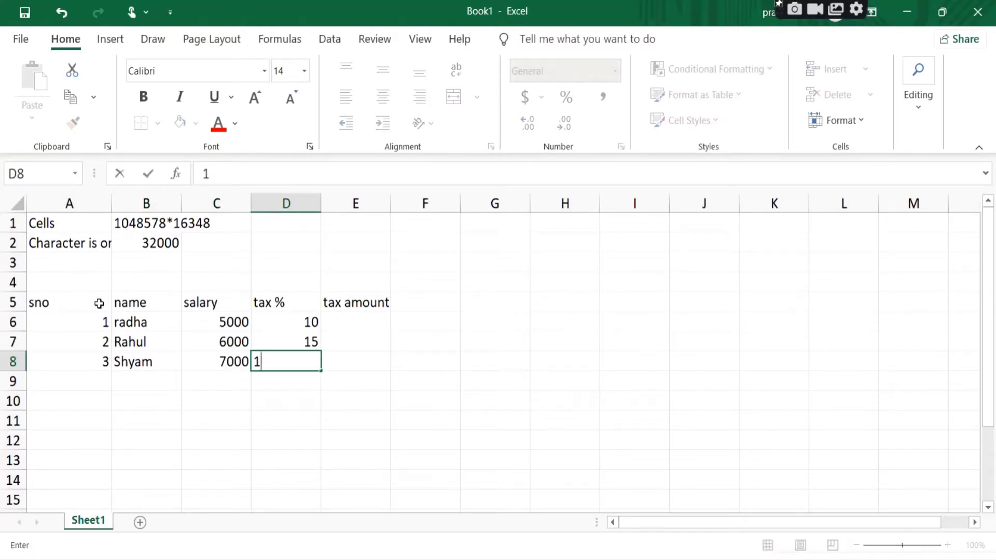
pyautogui.write('5')
pyautogui.press('Tab')
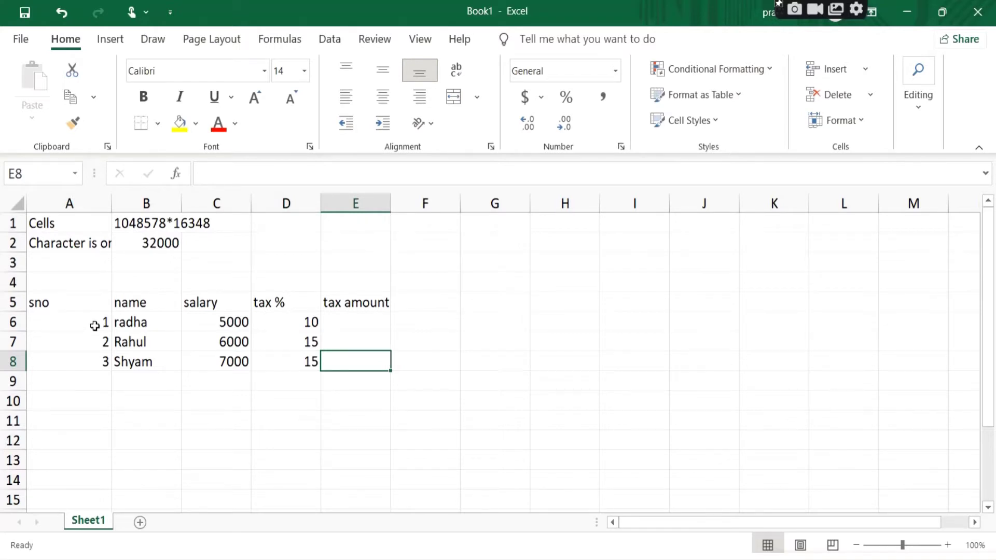
# Review radha's salary 5000 and tax rate 10, ending on cell E6.
pyautogui.click(94, 326)
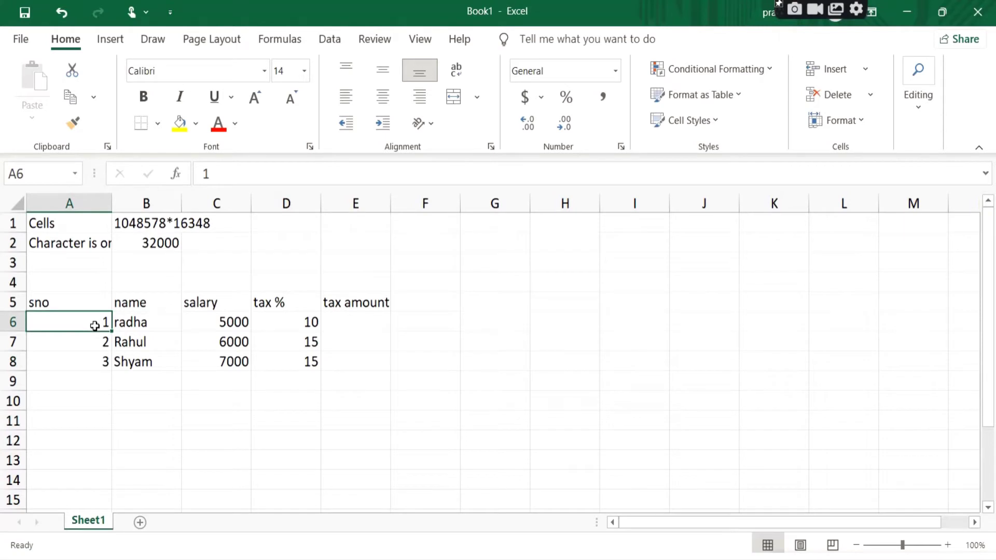
pyautogui.click(354, 325)
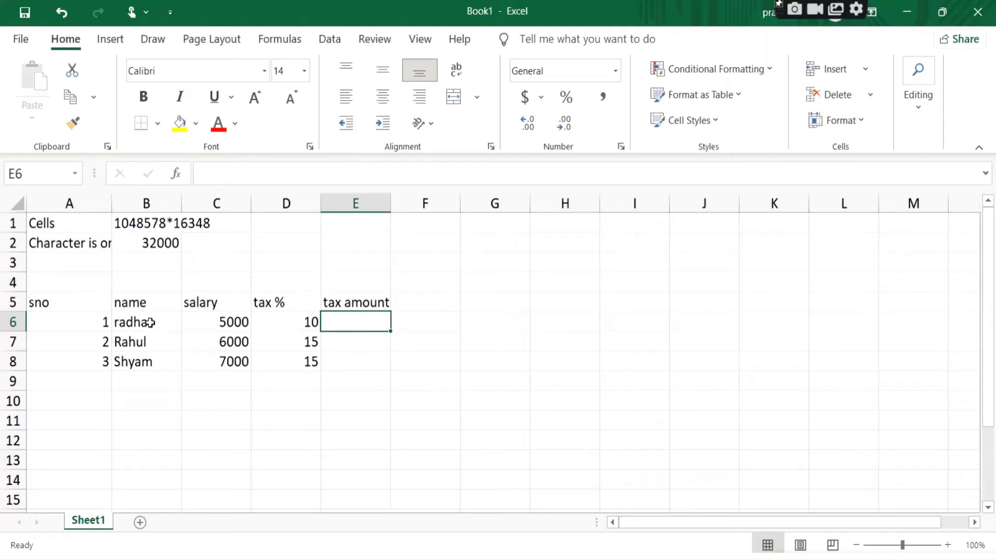
pyautogui.click(220, 323)
pyautogui.click(293, 327)
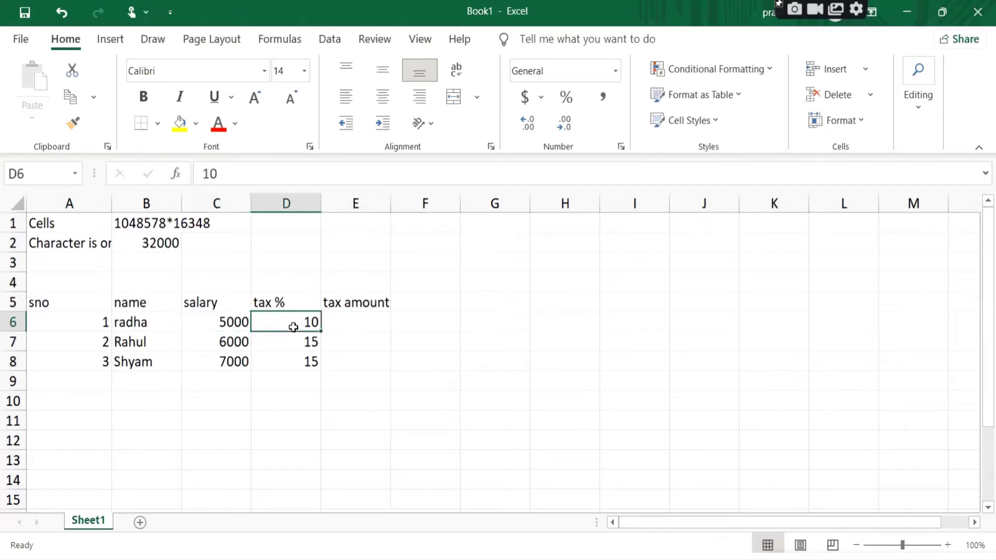
pyautogui.click(338, 327)
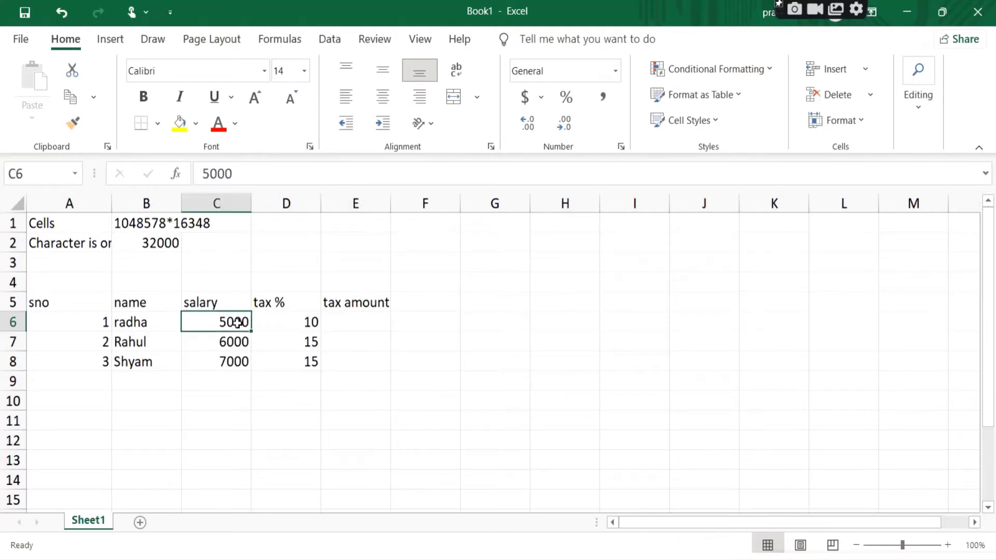
pyautogui.moveTo(238, 322)
pyautogui.mouseDown()
pyautogui.moveTo(280, 332)
pyautogui.moveTo(333, 317)
pyautogui.mouseUp()
pyautogui.click(333, 318)
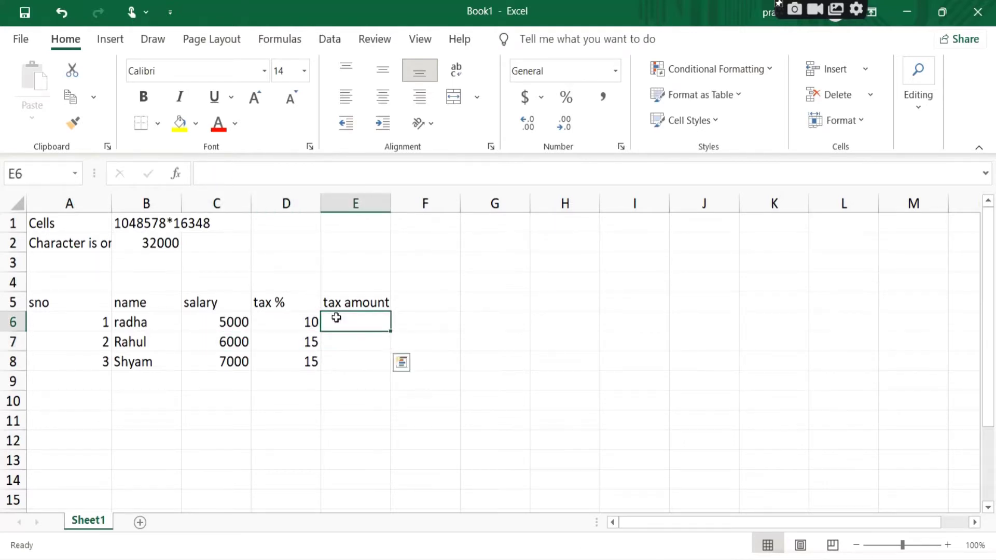
pyautogui.moveTo(250, 320); pyautogui.dragTo(285, 321)
pyautogui.click(284, 321)
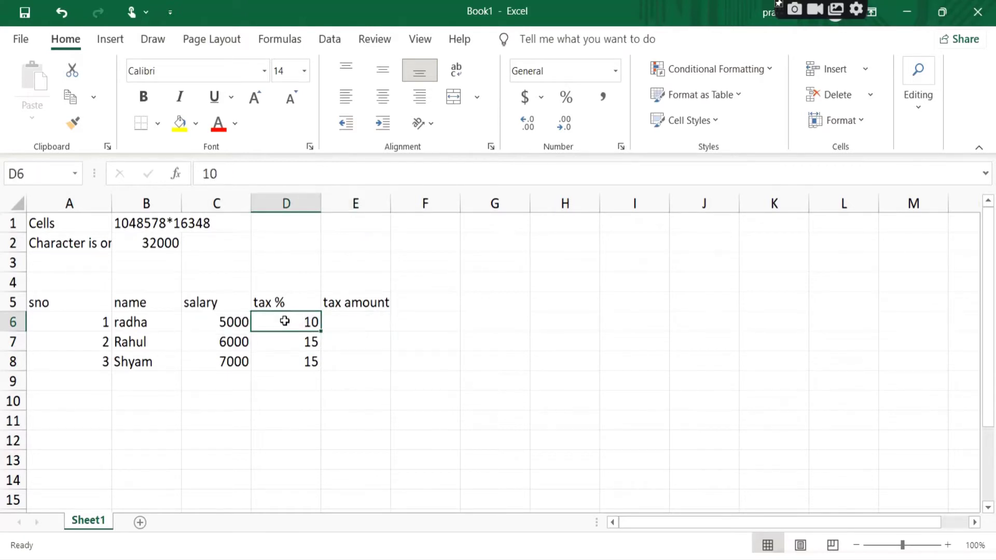
pyautogui.click(330, 322)
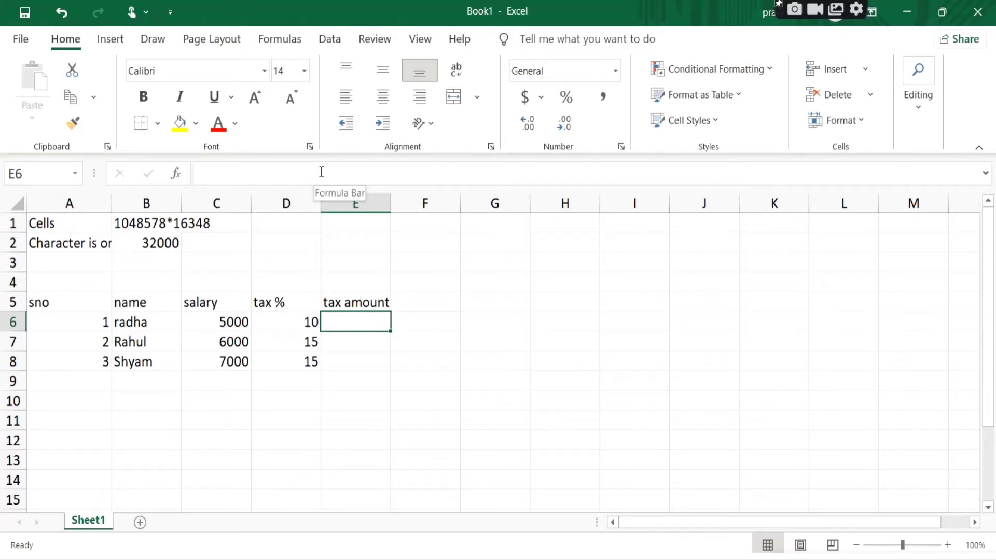
# Enter =(C6*D6)/100 in E6 so radha's tax amount shows 500.
pyautogui.write('=')
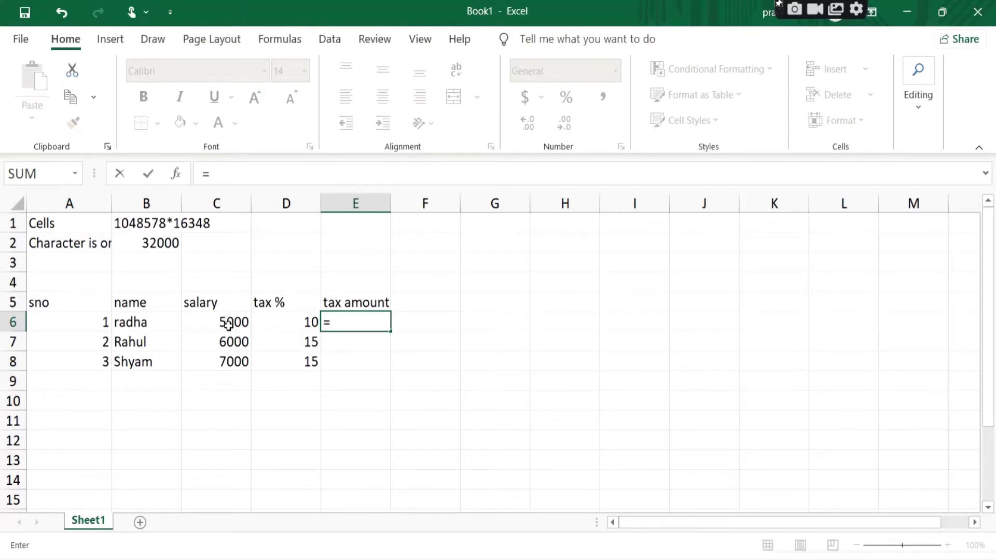
pyautogui.click(228, 325)
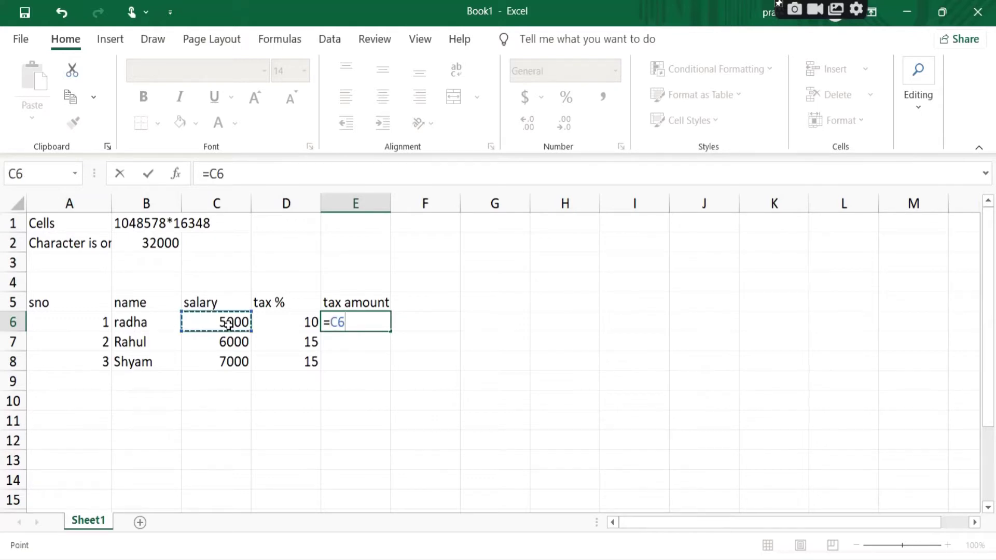
pyautogui.write('*')
pyautogui.click(305, 322)
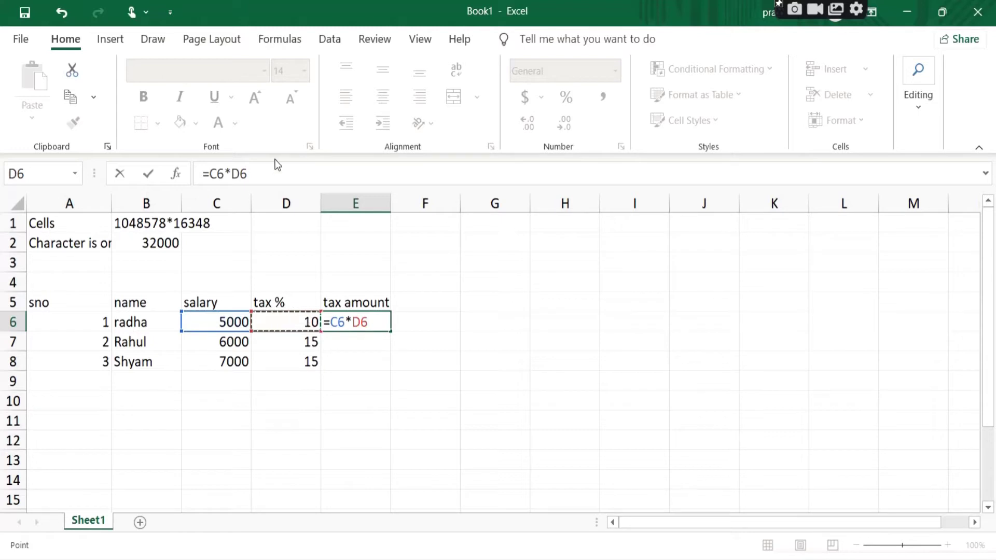
pyautogui.click(275, 179)
pyautogui.write(')')
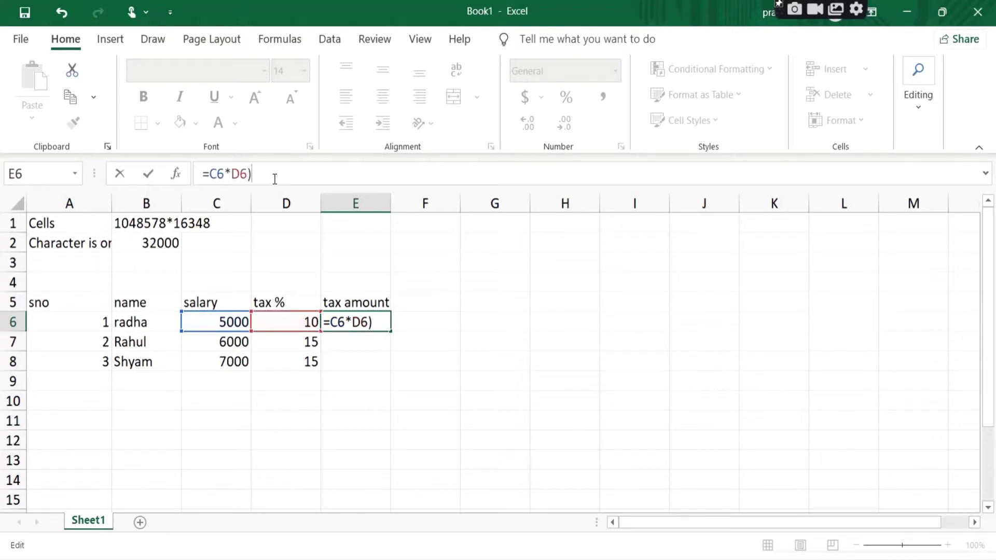
pyautogui.click(212, 174)
pyautogui.write('(')
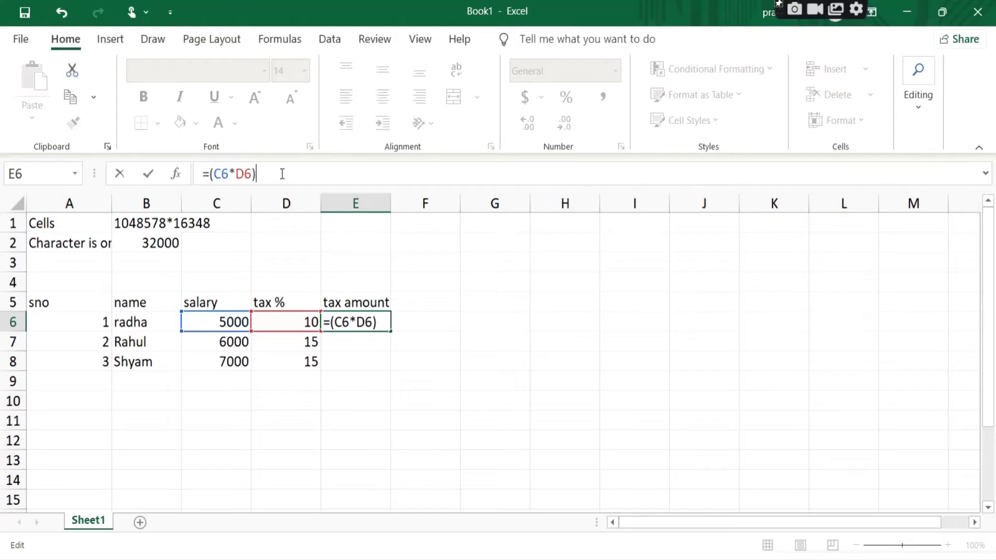
pyautogui.write('/100')
pyautogui.press('Return')
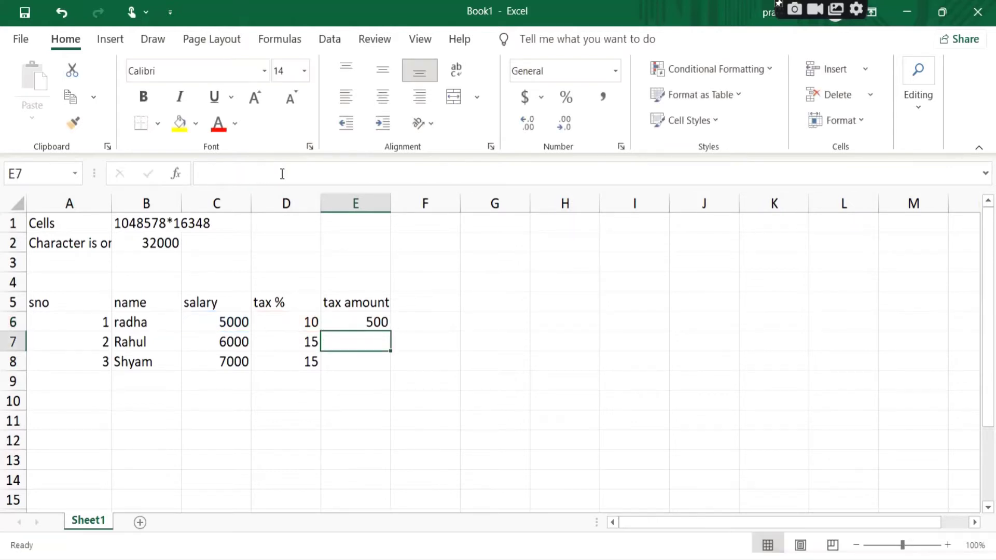
# Check E6's formula against C6 and D6, then move to E7.
pyautogui.click(371, 322)
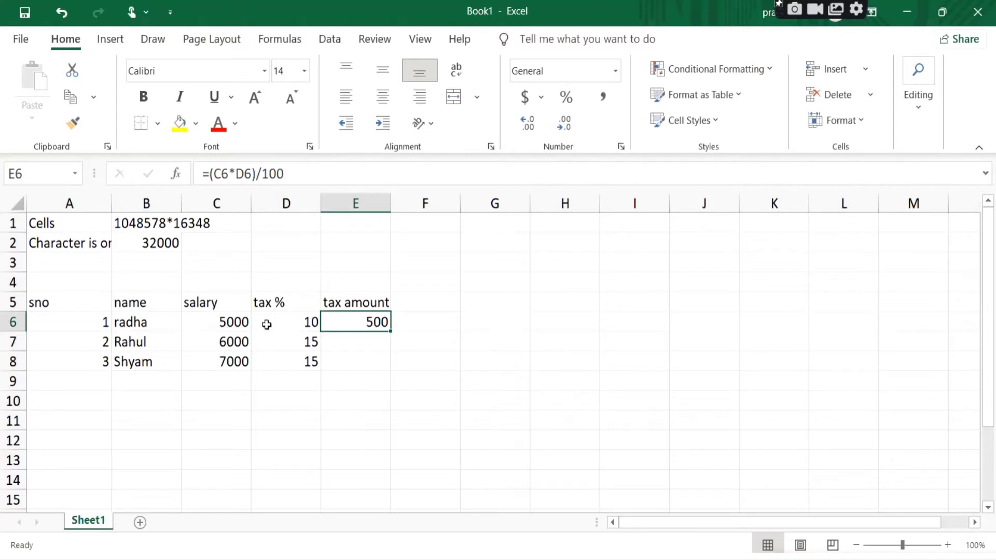
pyautogui.click(247, 322)
pyautogui.click(291, 321)
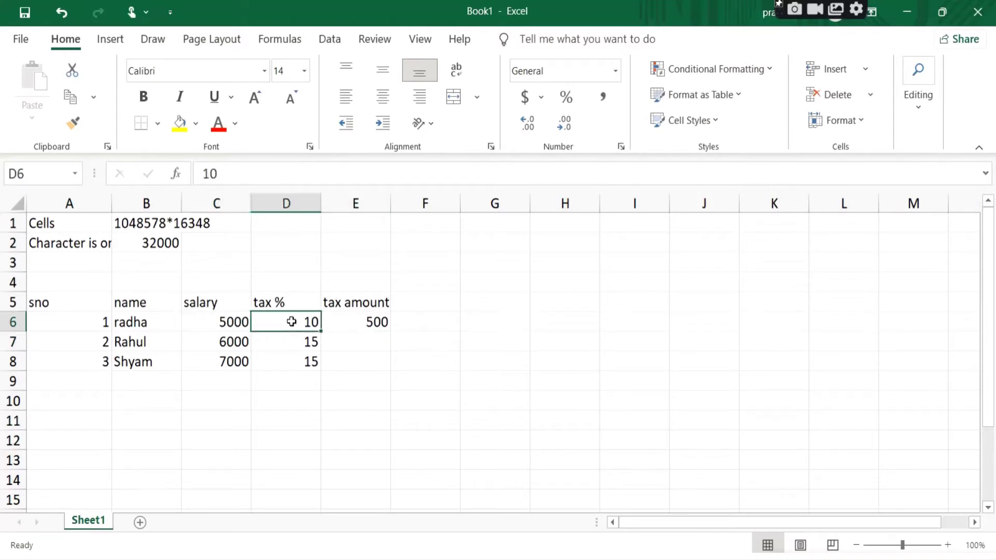
pyautogui.click(365, 323)
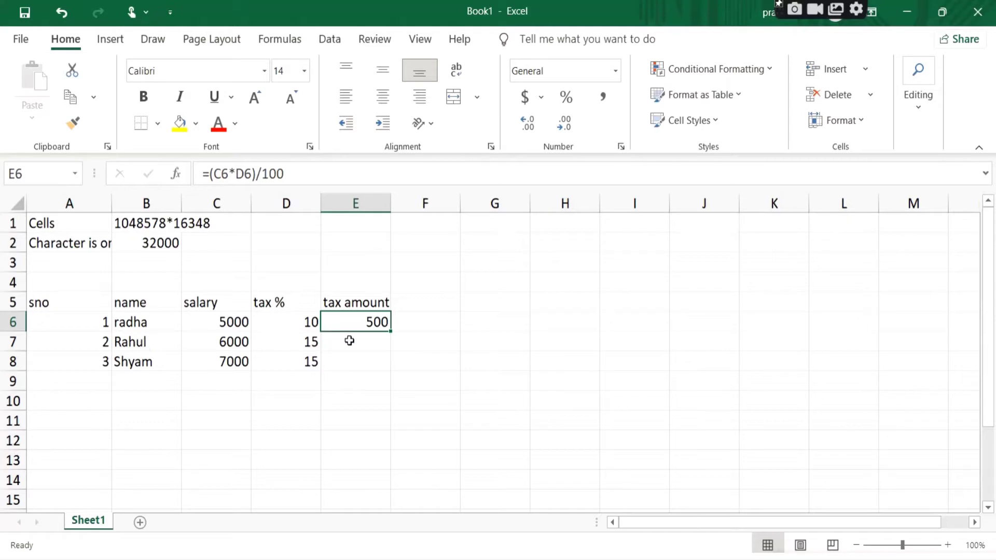
pyautogui.click(349, 341)
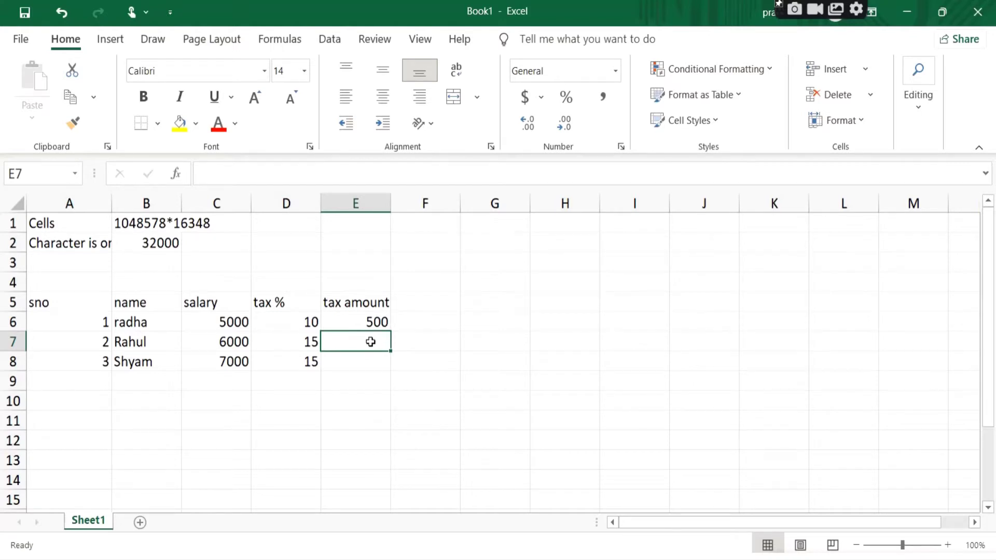
# Enter =(C7*D7)/100 in E7 so Rahul's tax amount shows 900.
pyautogui.click(257, 177)
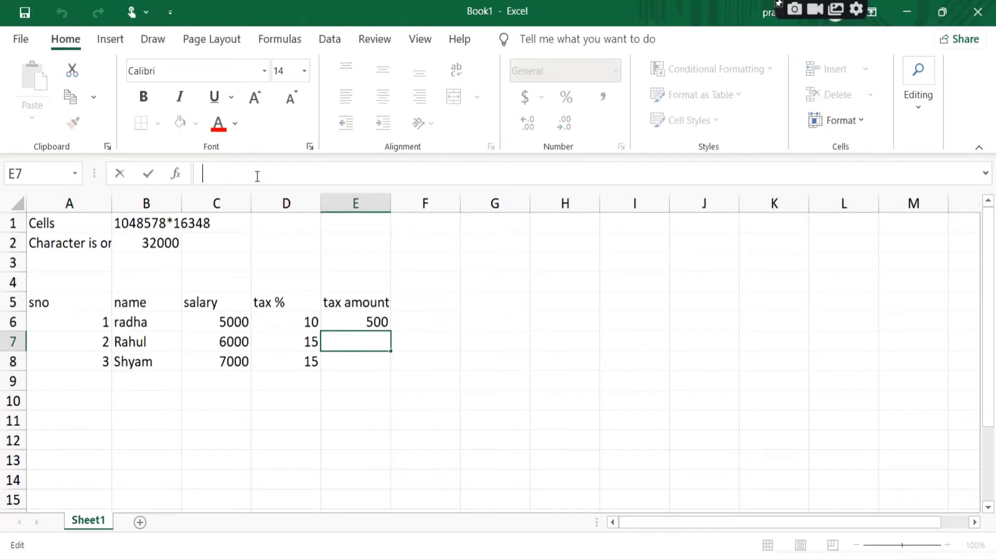
pyautogui.write('=')
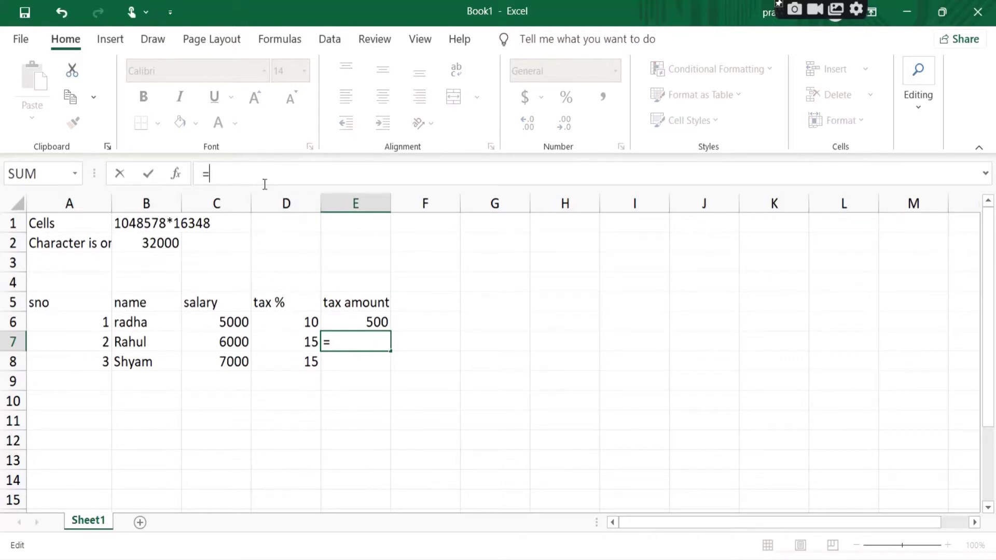
pyautogui.click(225, 344)
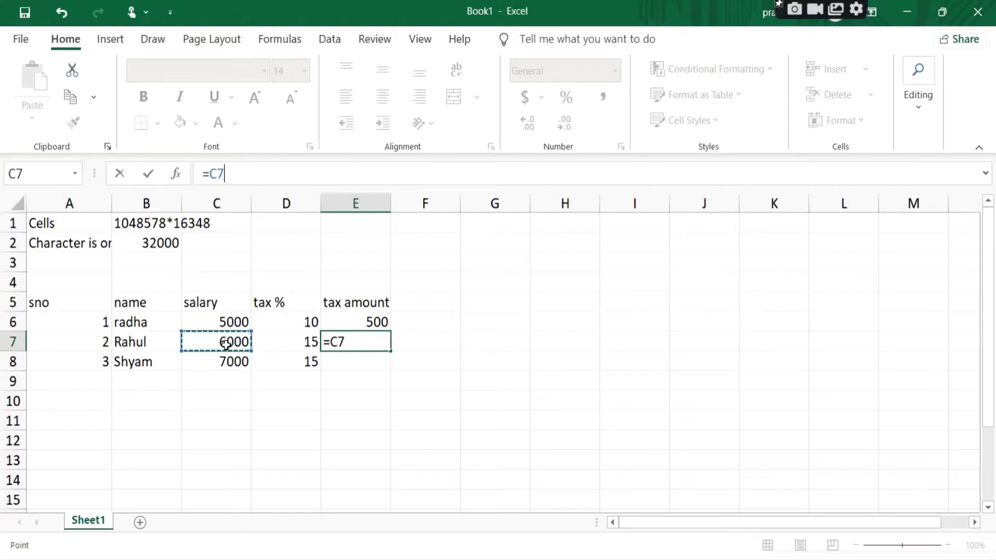
pyautogui.write('*')
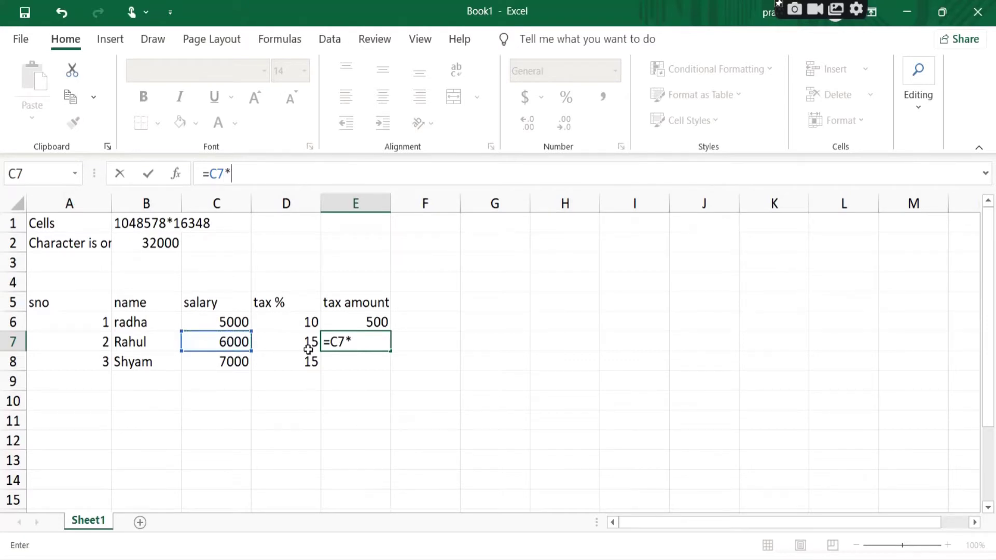
pyautogui.click(306, 343)
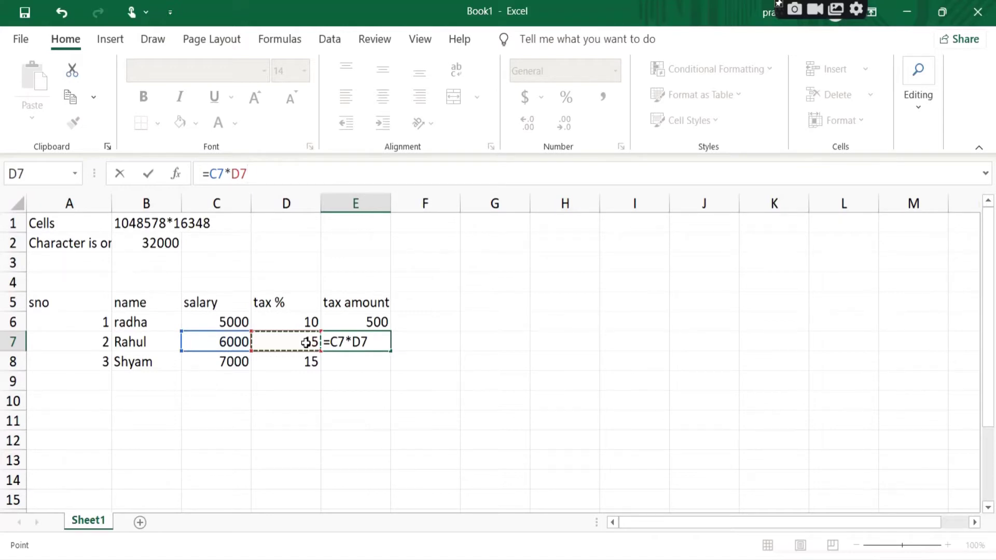
pyautogui.write(')')
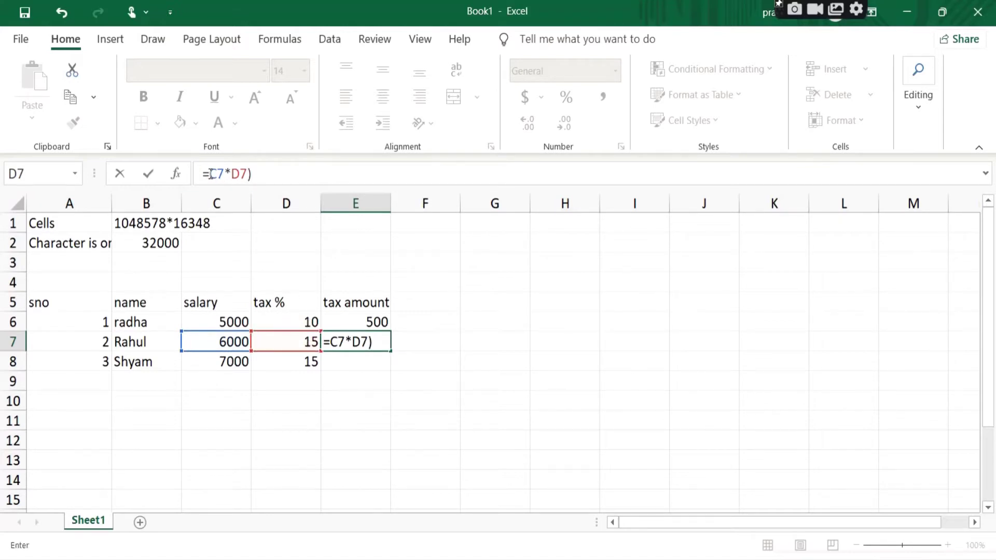
pyautogui.click(210, 174)
pyautogui.write('*')
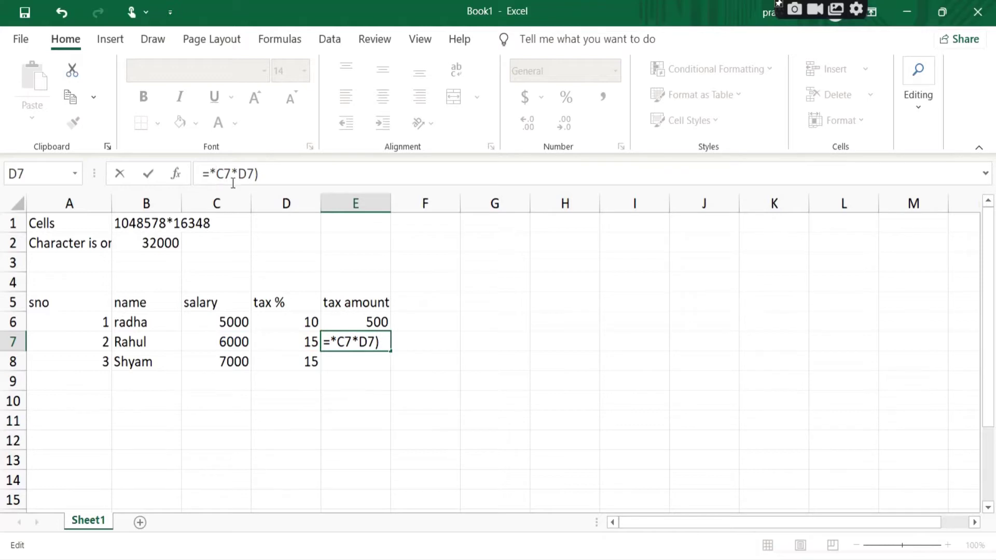
pyautogui.press('BackSpace')
pyautogui.write('(')
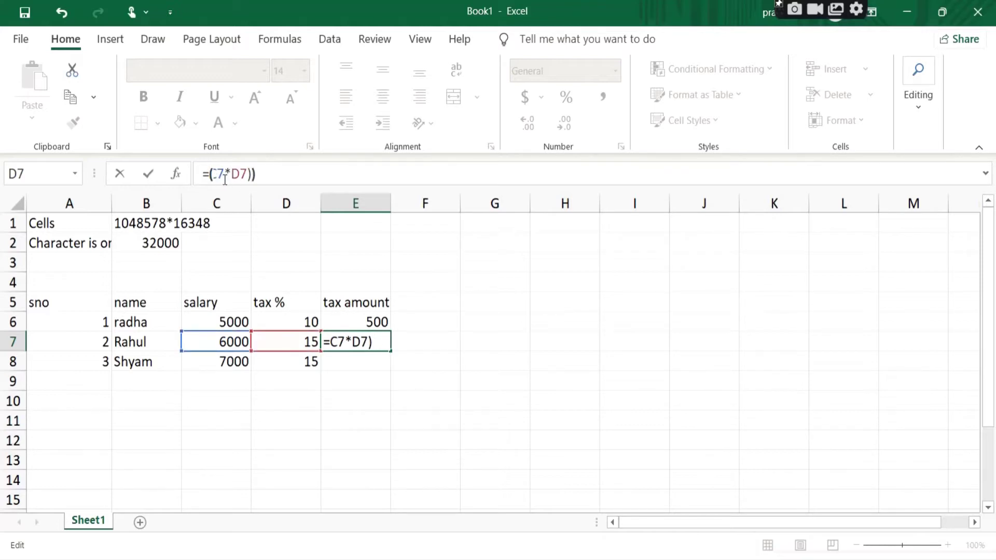
pyautogui.write('/')
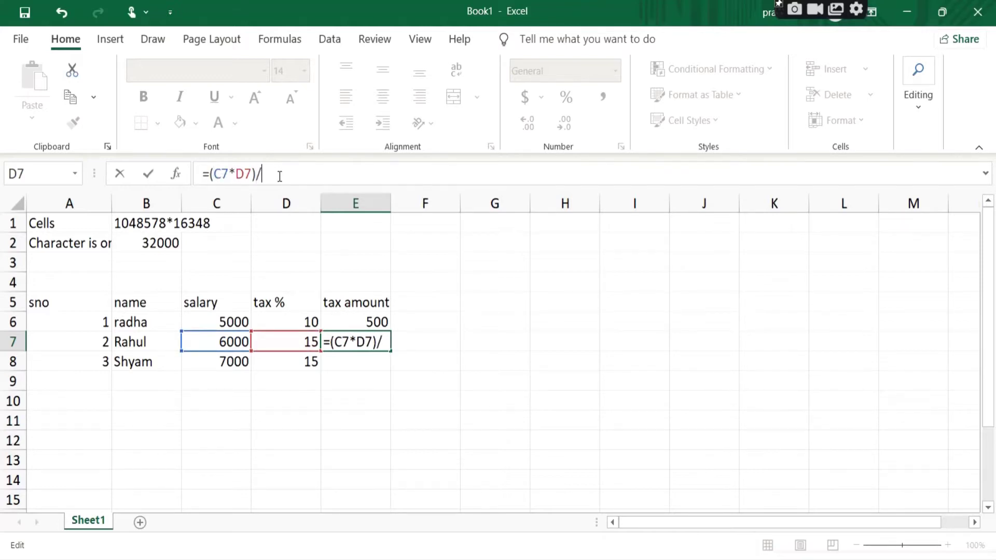
pyautogui.write('100')
pyautogui.press('Return')
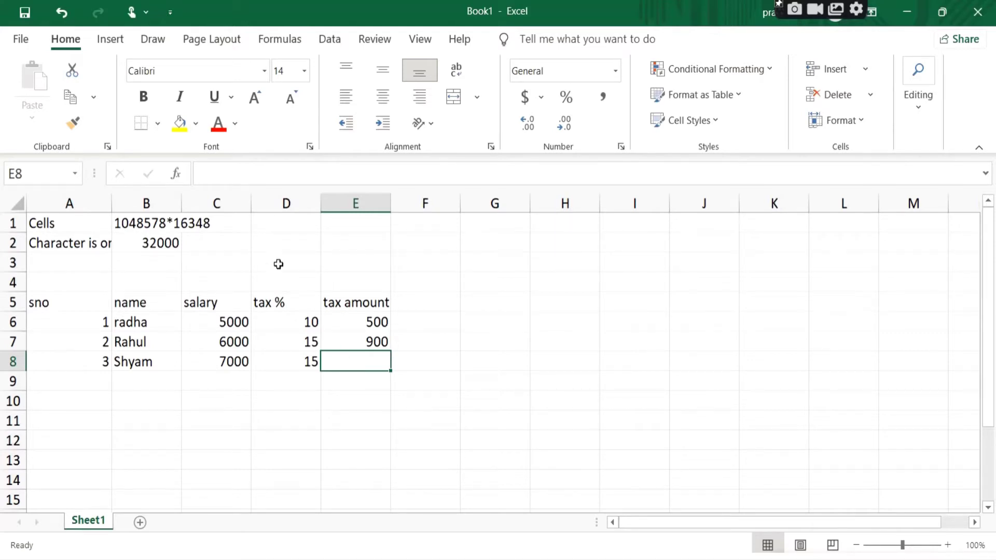
# Enter =(C8*D8)/100 in E8 so Shyam's tax amount shows 1050.
pyautogui.click(248, 172)
pyautogui.write('=')
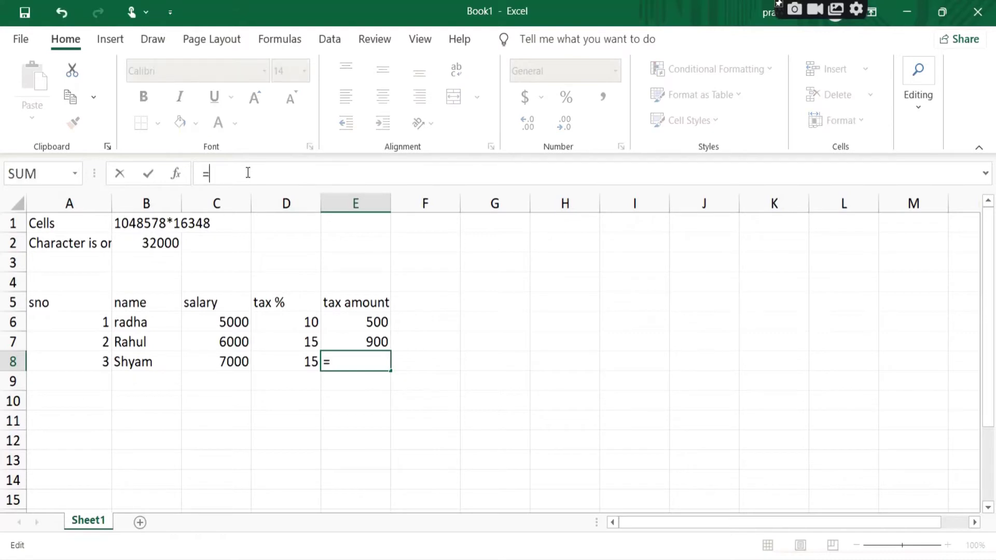
pyautogui.click(231, 362)
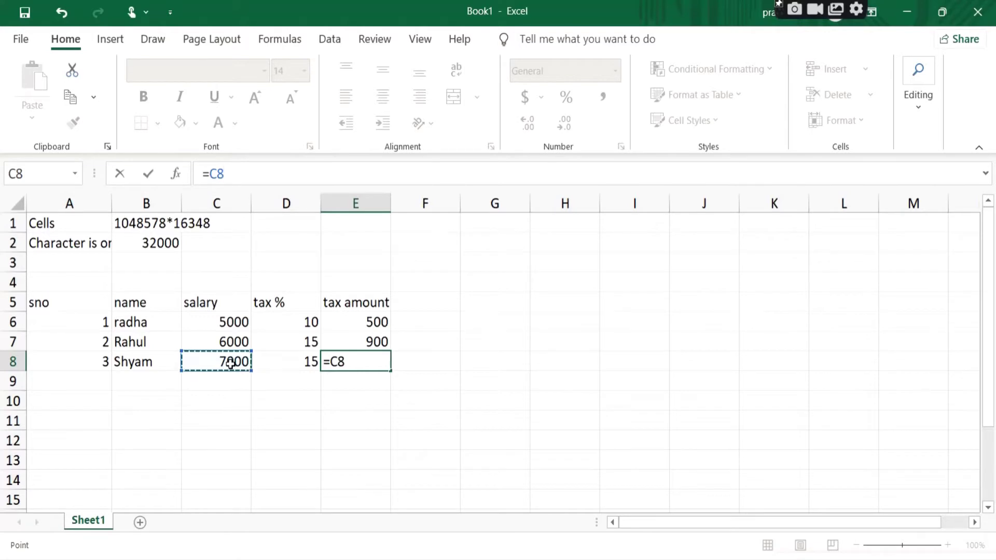
pyautogui.write('*')
pyautogui.click(303, 361)
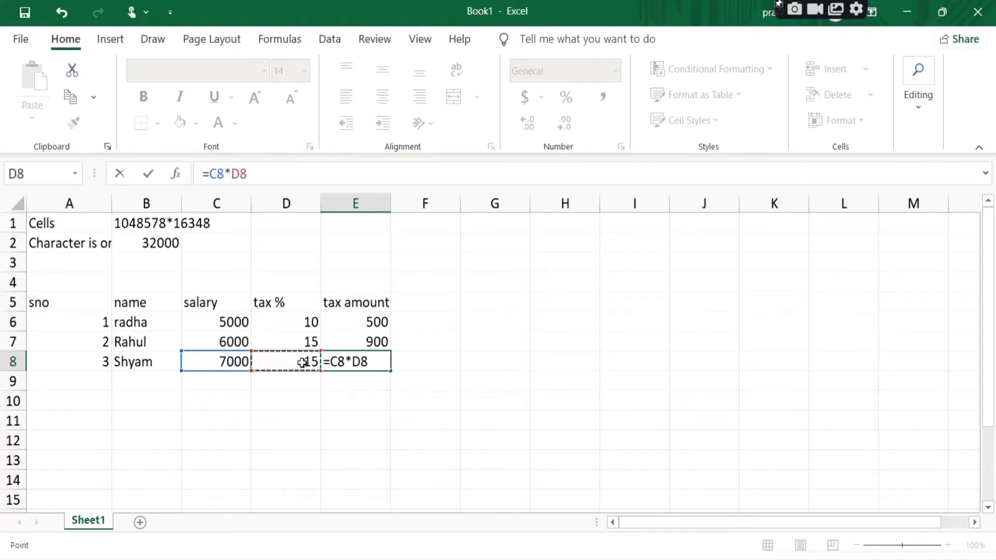
pyautogui.click(210, 175)
pyautogui.write('(')
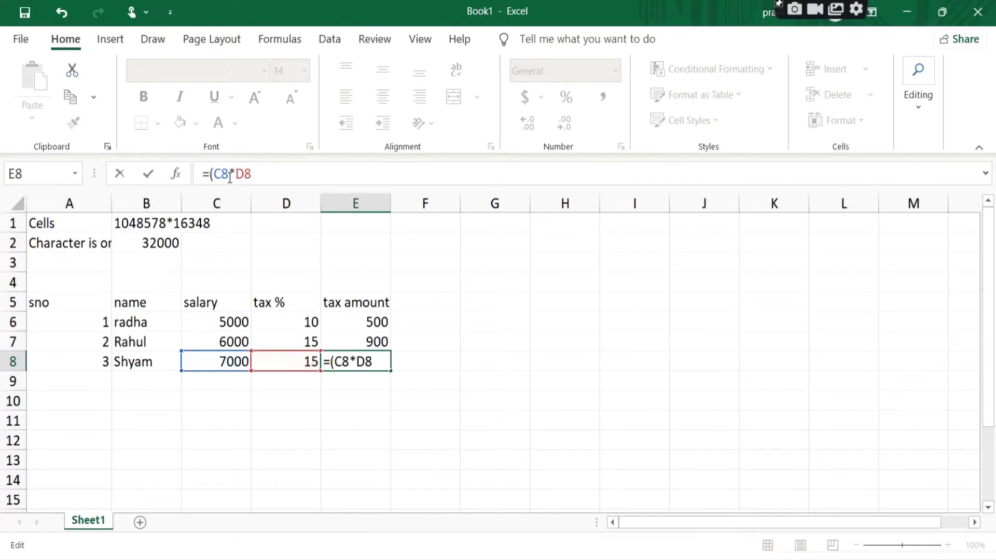
pyautogui.click(267, 172)
pyautogui.write(')')
pyautogui.write('/')
pyautogui.write('100')
pyautogui.press('Return')
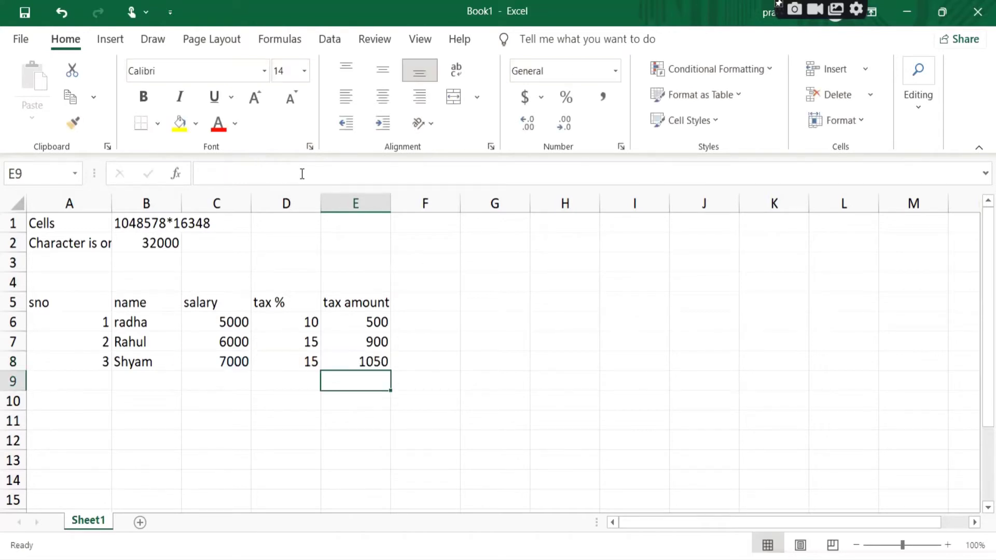
# Review the E8 formula and the completed tax amounts in E6:E8.
pyautogui.click(367, 361)
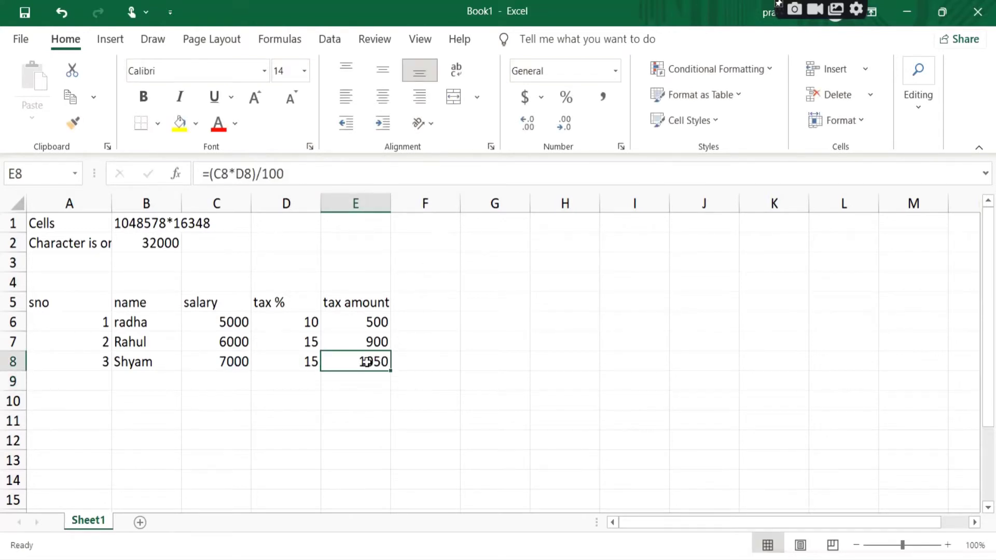
pyautogui.moveTo(378, 322); pyautogui.dragTo(376, 355)
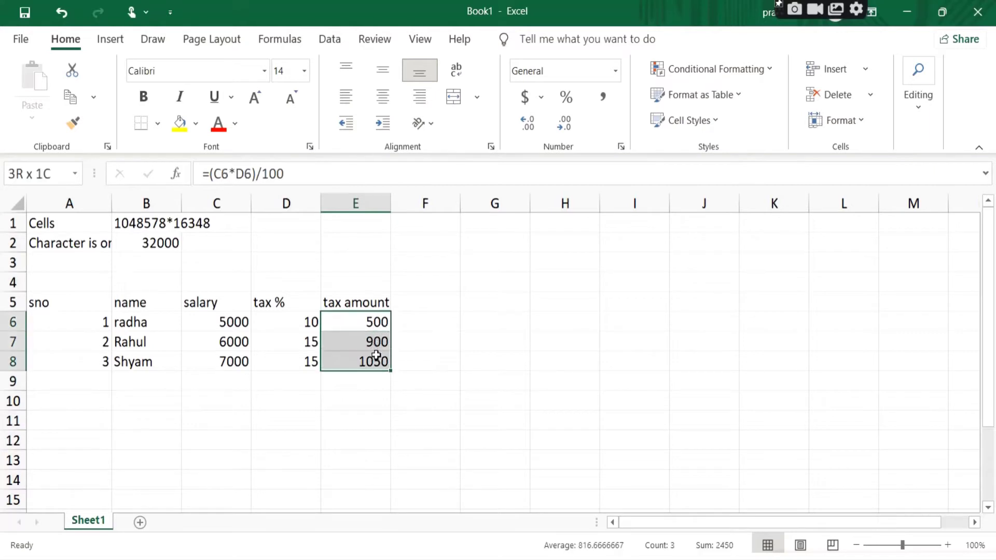
pyautogui.click(366, 321)
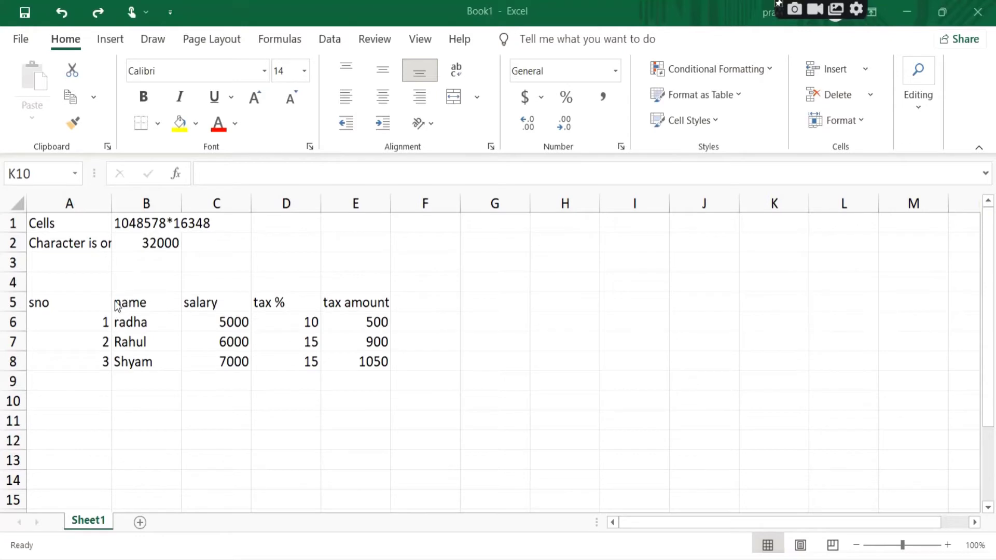
# Cut the tax table from A5:E8 and paste it starting at cell J1.
pyautogui.click(80, 307)
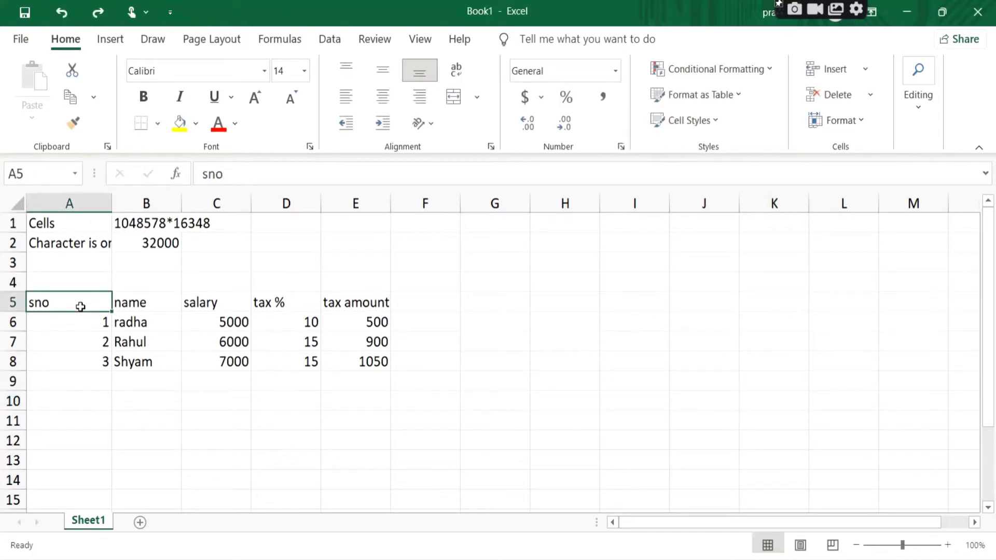
pyautogui.moveTo(81, 306); pyautogui.dragTo(121, 360)
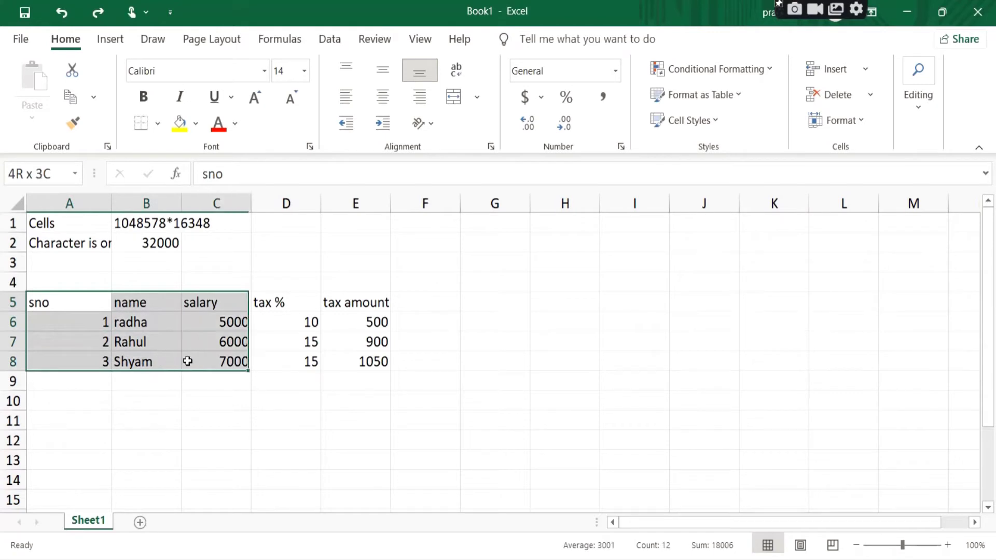
pyautogui.moveTo(121, 360); pyautogui.dragTo(355, 366)
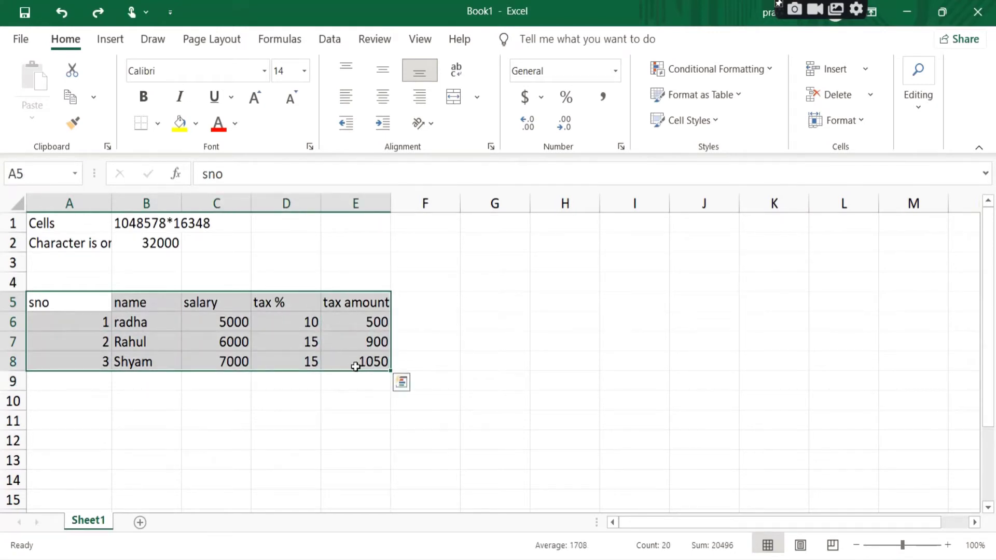
pyautogui.rightClick(355, 367)
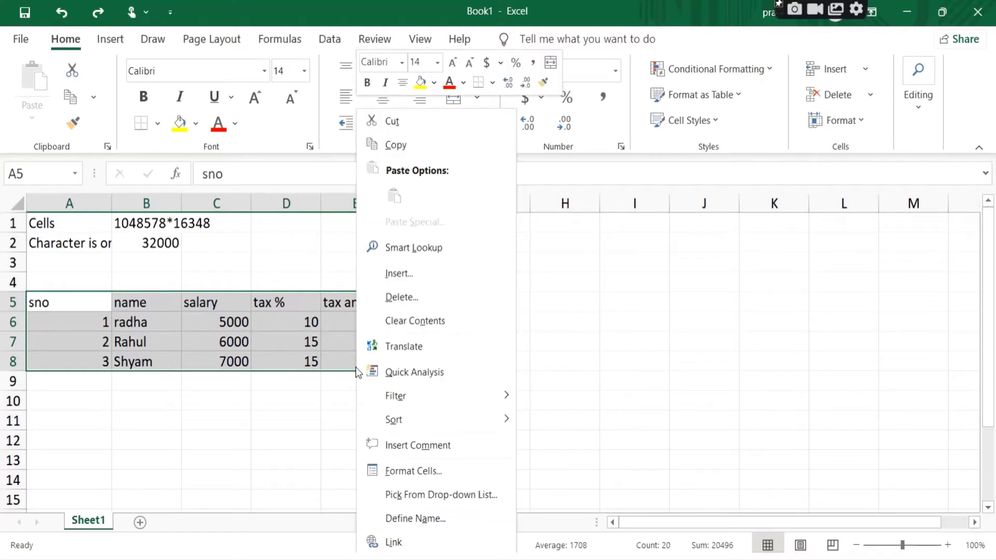
pyautogui.click(392, 121)
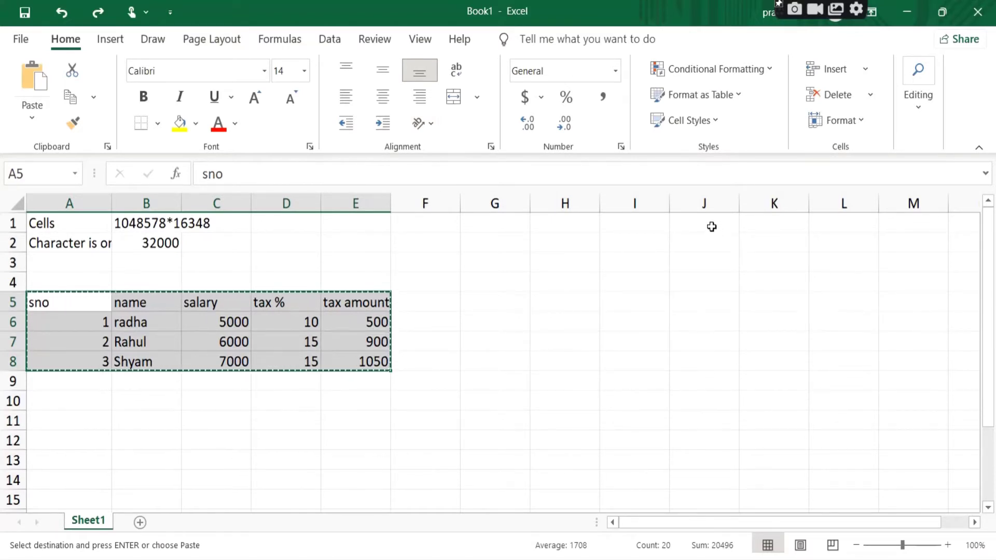
pyautogui.click(711, 226)
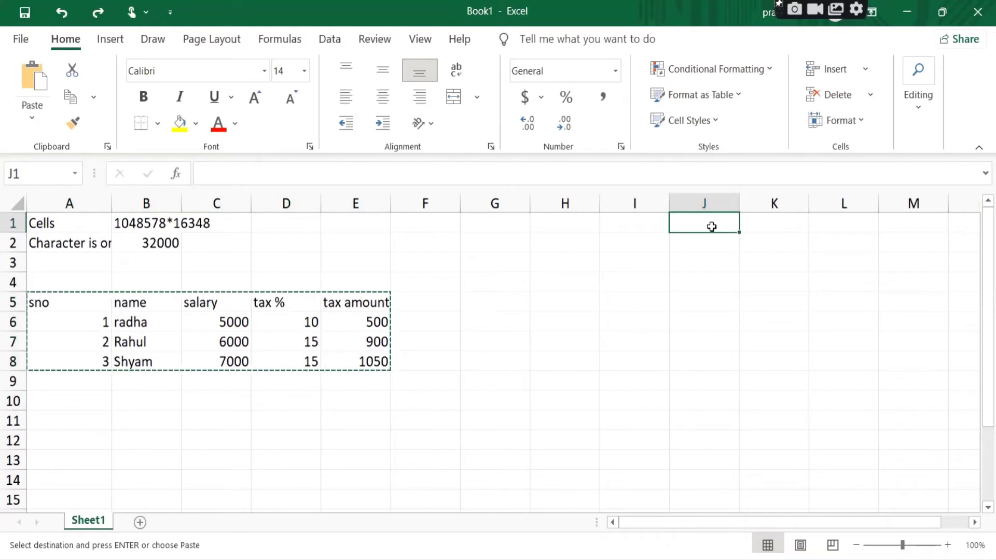
pyautogui.rightClick(711, 226)
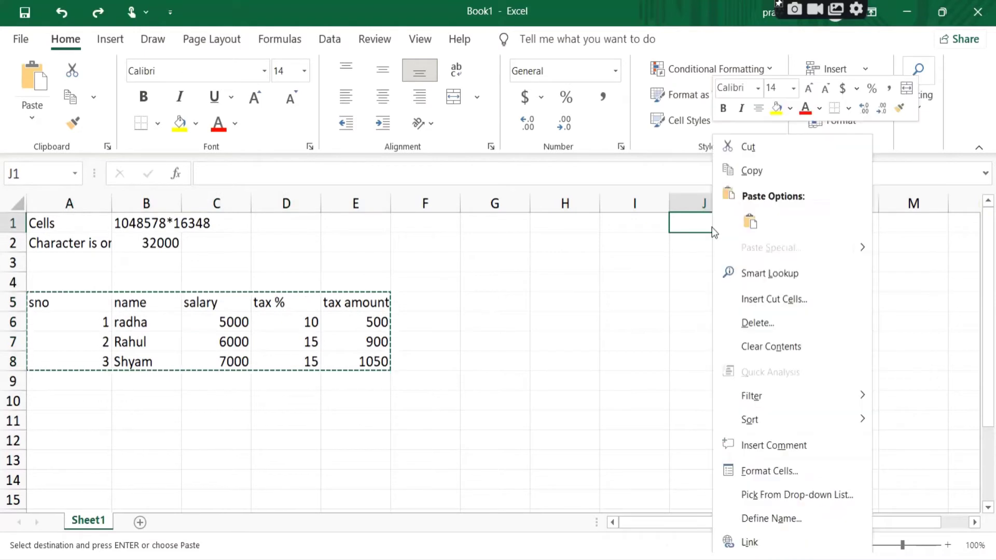
pyautogui.click(750, 222)
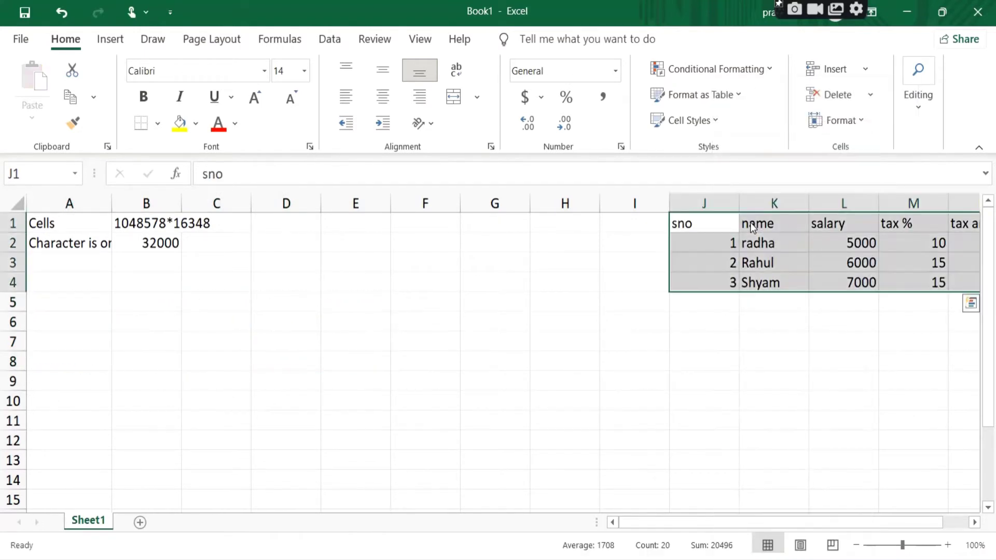
pyautogui.click(784, 338)
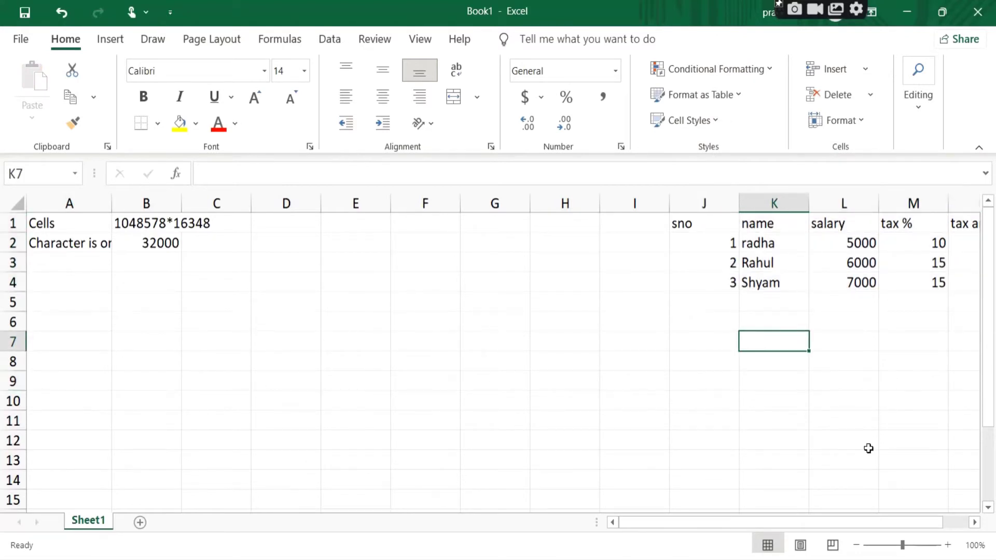
pyautogui.moveTo(848, 521)
pyautogui.mouseDown()
pyautogui.moveTo(916, 521)
pyautogui.moveTo(773, 523)
pyautogui.mouseUp()
pyautogui.click(64, 299)
pyautogui.write('He')
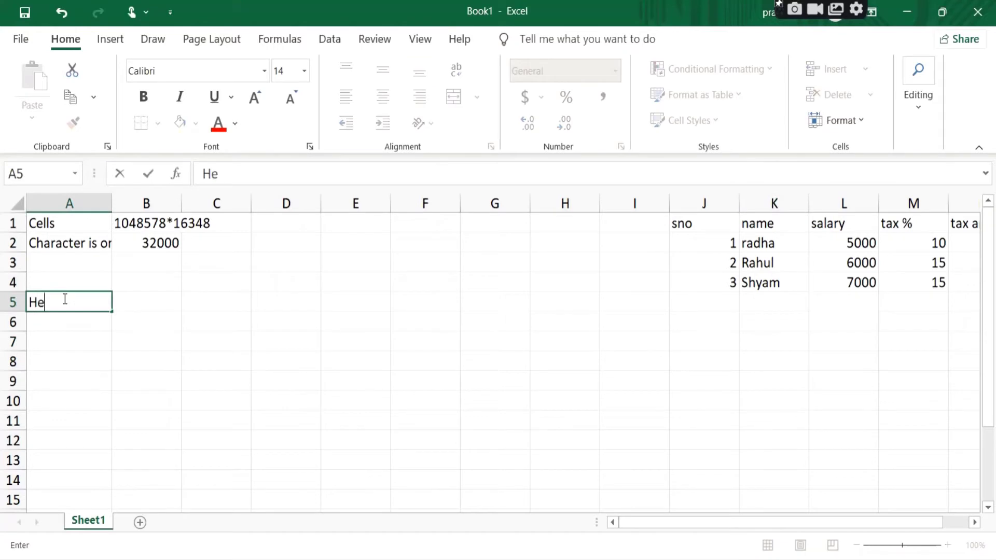
pyautogui.write('llo world')
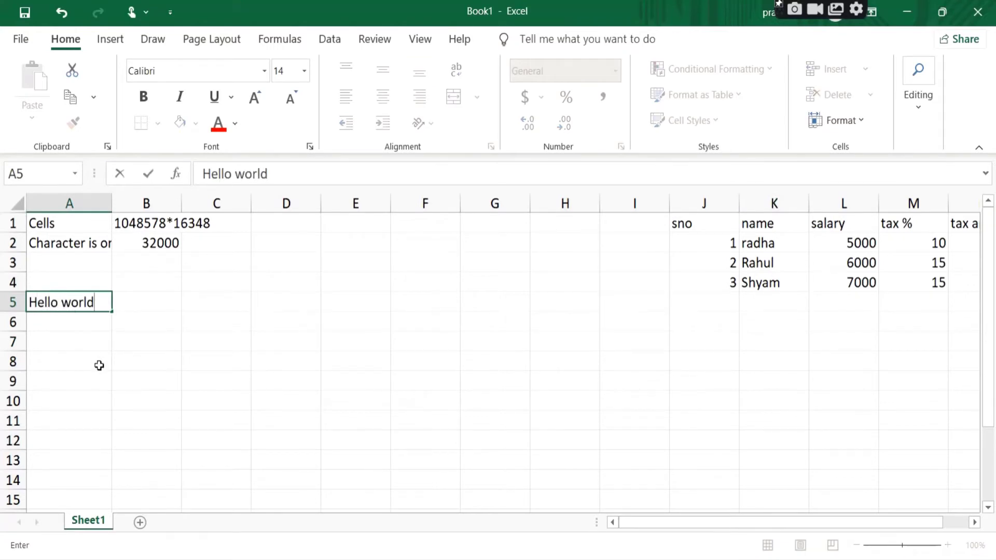
pyautogui.click(99, 367)
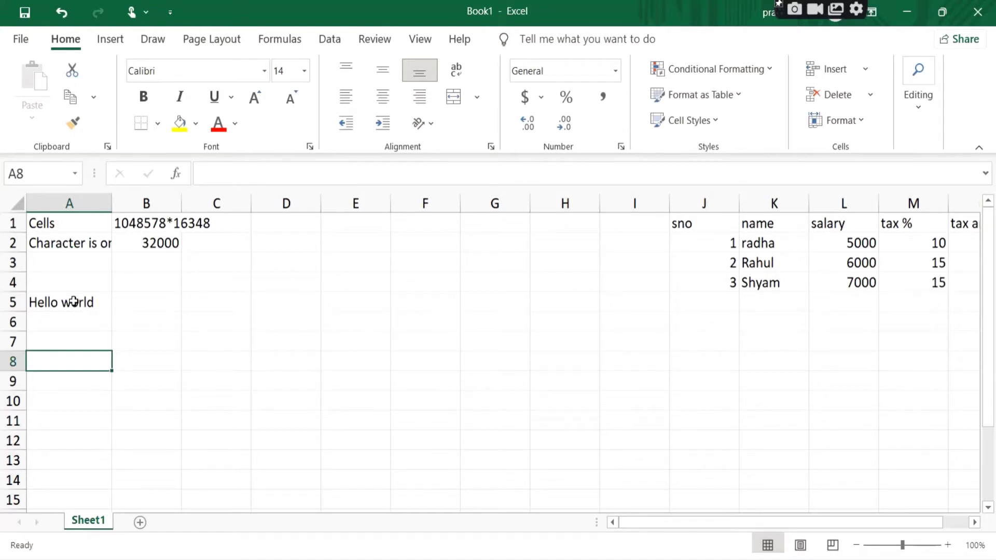
pyautogui.moveTo(73, 302)
pyautogui.mouseDown()
pyautogui.moveTo(127, 304)
pyautogui.moveTo(145, 329)
pyautogui.mouseUp()
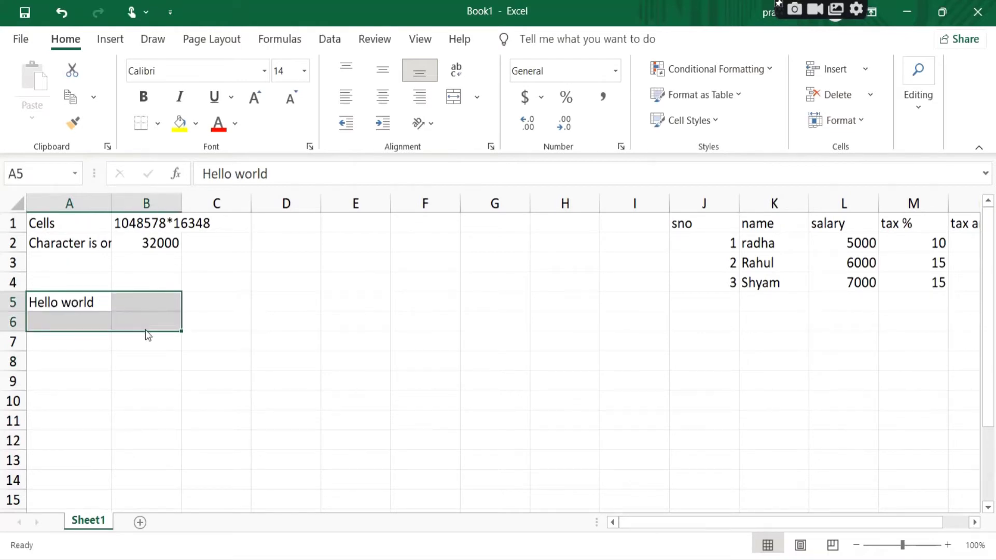
pyautogui.rightClick(142, 325)
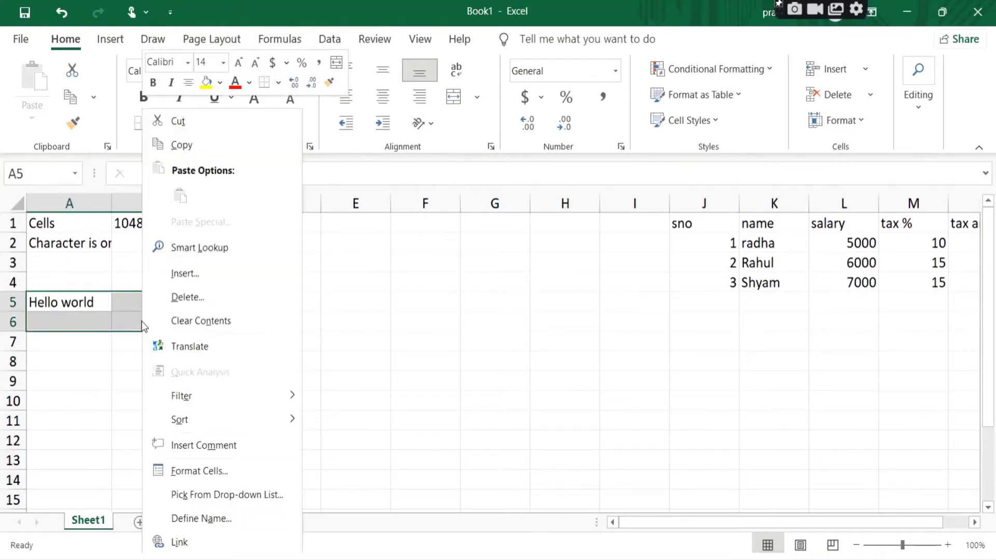
pyautogui.click(213, 298)
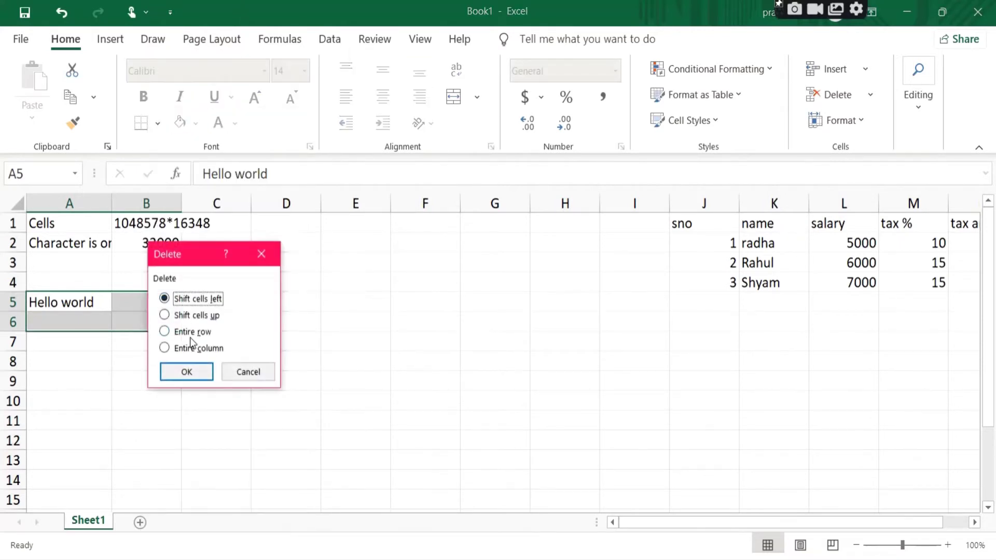
pyautogui.click(195, 377)
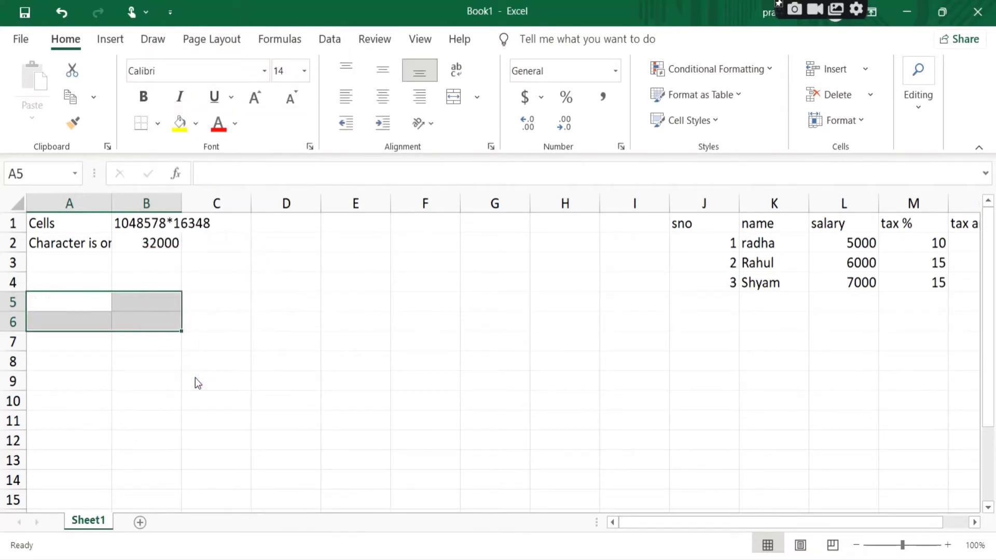
pyautogui.click(102, 335)
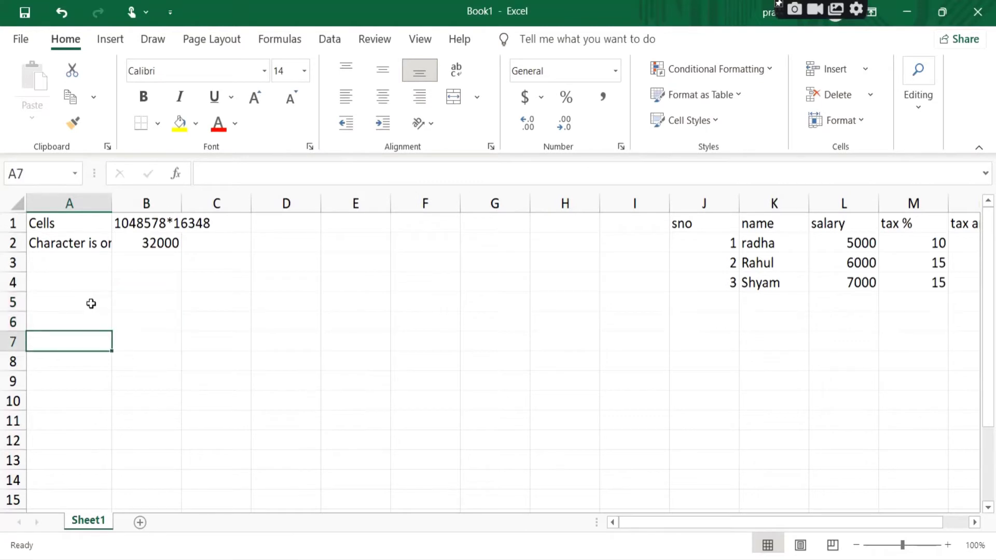
pyautogui.click(86, 304)
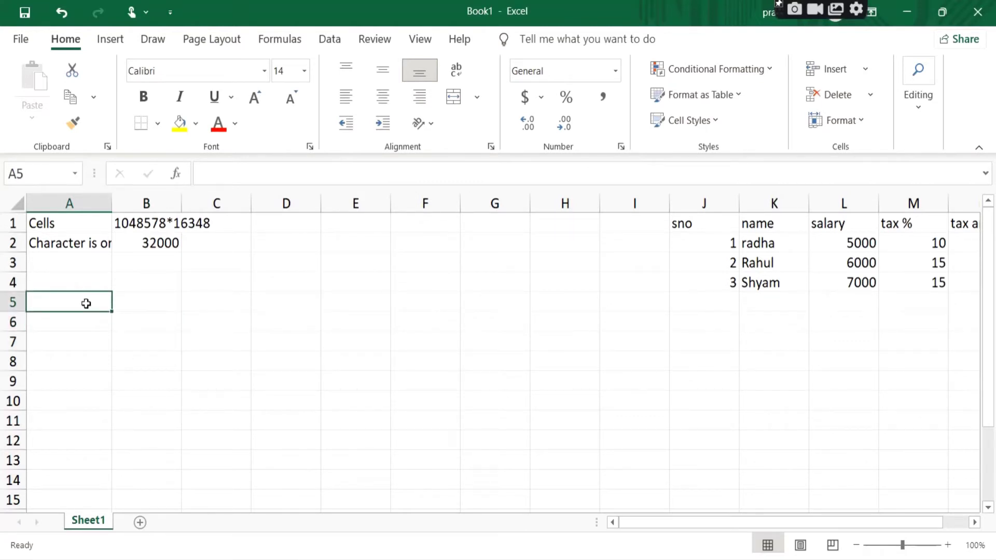
# Type Hello into A5, then clear it and reselect A5.
pyautogui.write('Hel')
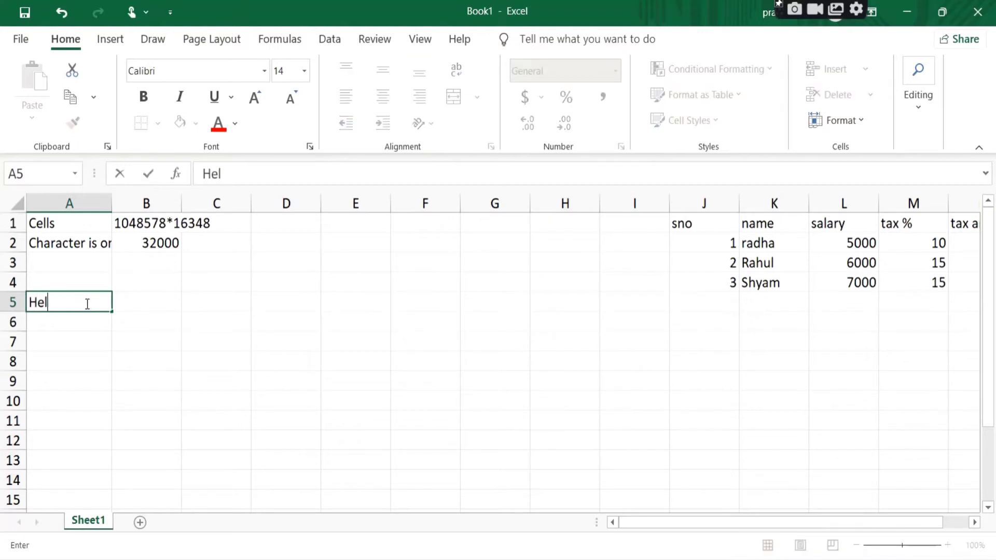
pyautogui.write('lo')
pyautogui.click(78, 337)
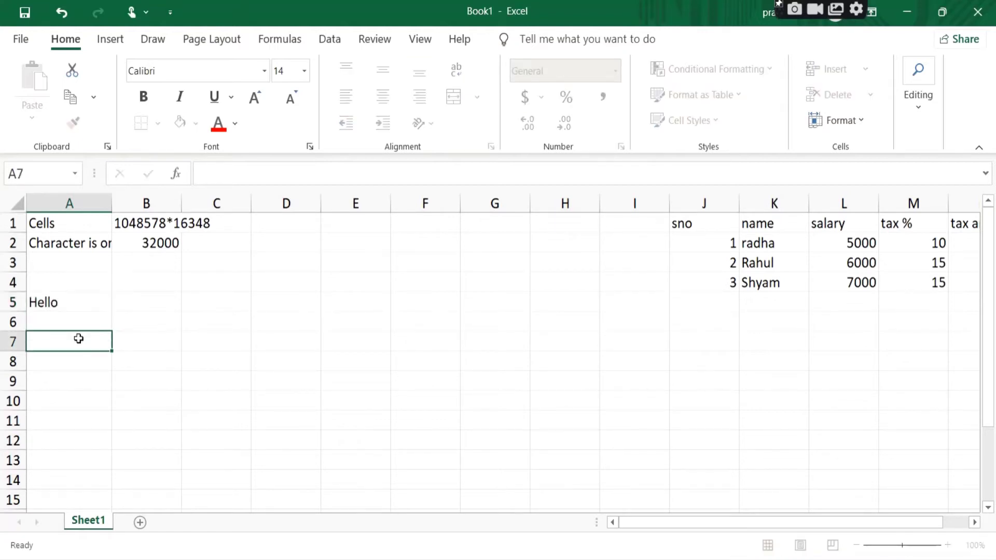
pyautogui.click(69, 304)
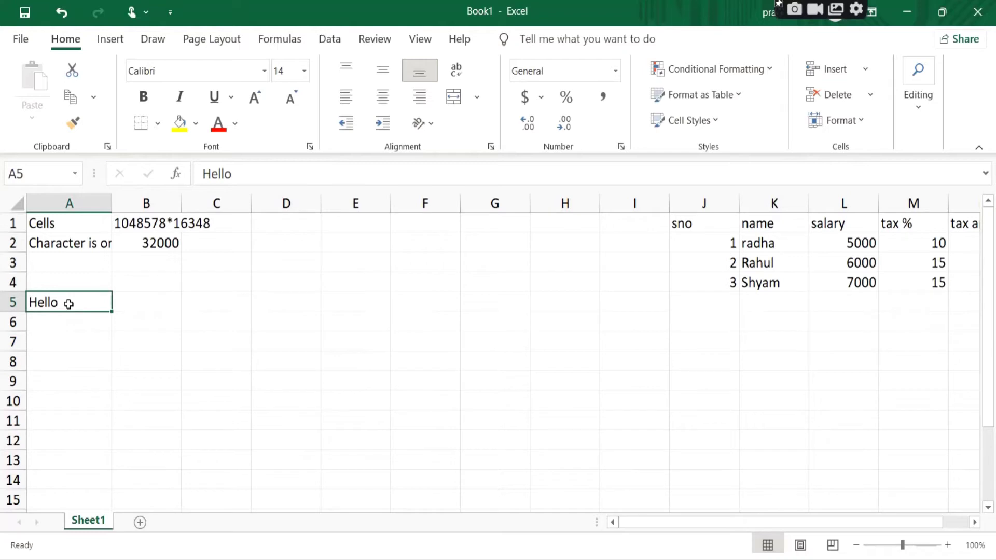
pyautogui.click(72, 334)
pyautogui.click(64, 302)
pyautogui.press('Delete')
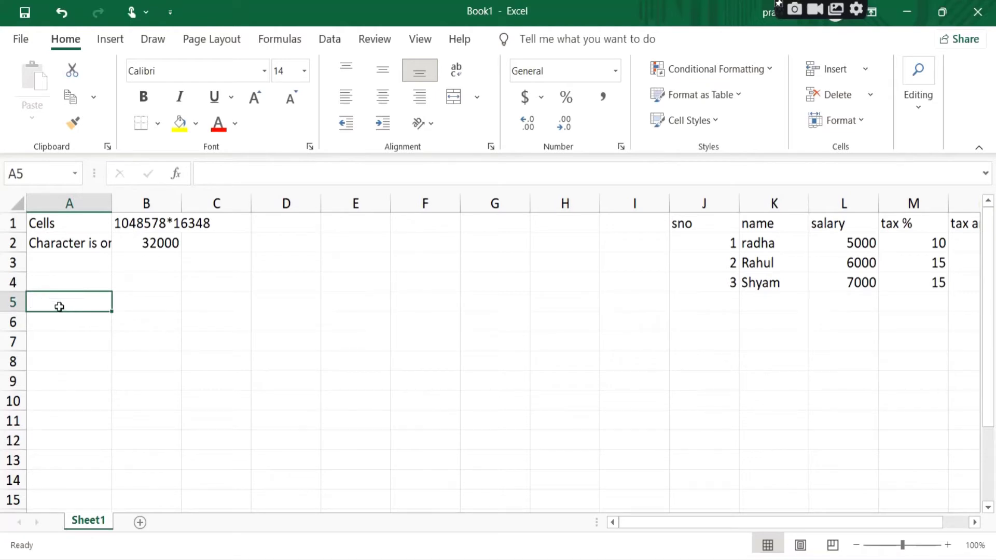
pyautogui.click(13, 302)
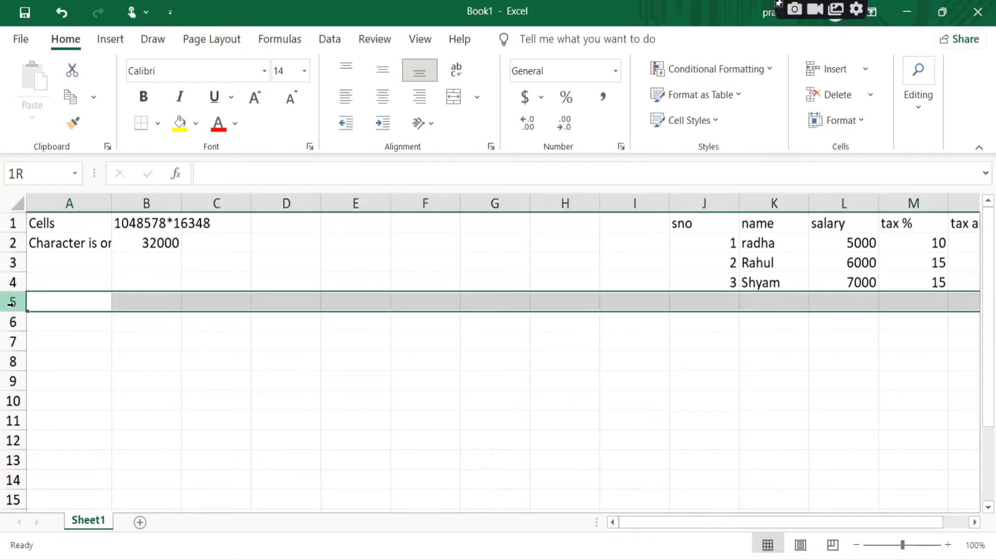
pyautogui.click(57, 300)
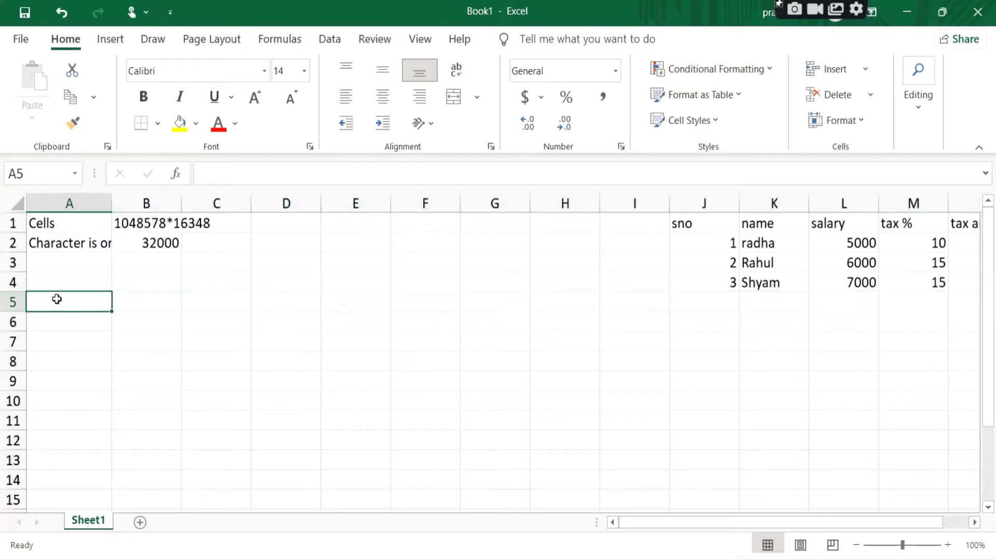
# Enter Hello, world and excel in A5, B5 and C5, then select row 5.
pyautogui.write('He')
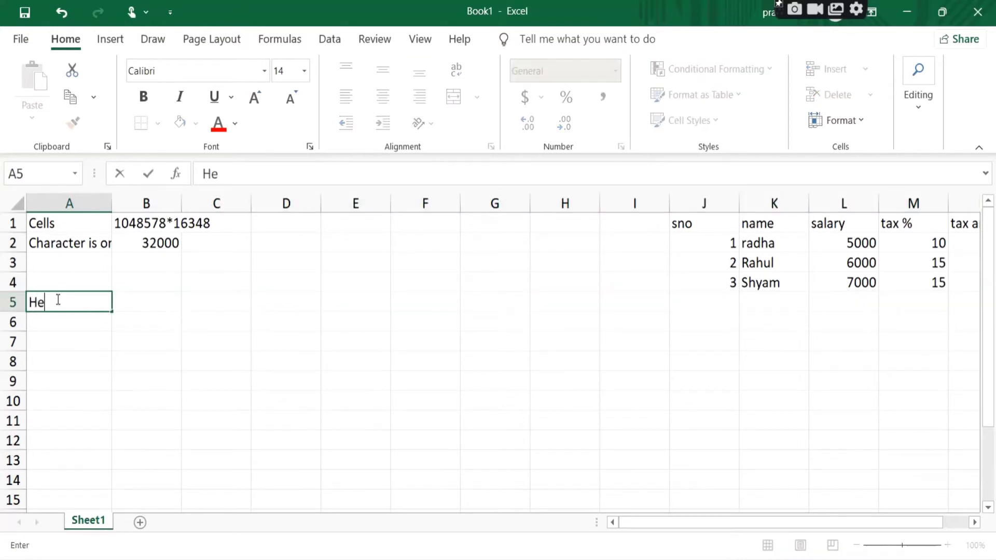
pyautogui.write('llo')
pyautogui.press('Tab')
pyautogui.write('world')
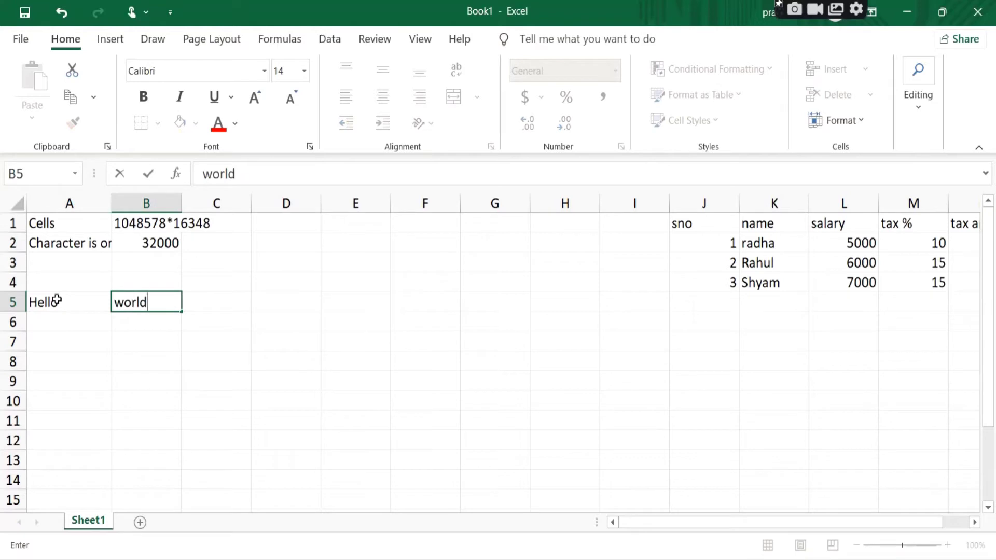
pyautogui.press('Tab')
pyautogui.write('excel')
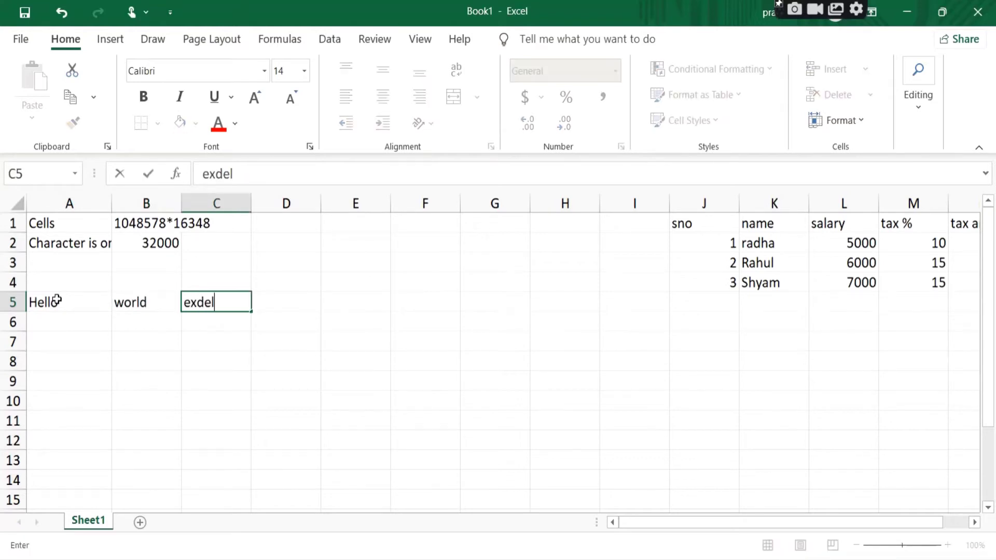
pyautogui.press('BackSpace')
pyautogui.press('BackSpace')
pyautogui.press('BackSpace')
pyautogui.write('el')
pyautogui.press('BackSpace')
pyautogui.write('ce')
pyautogui.press('BackSpace')
pyautogui.press('BackSpace')
pyautogui.write('c')
pyautogui.press('BackSpace')
pyautogui.press('BackSpace')
pyautogui.write('cel')
pyautogui.press('Return')
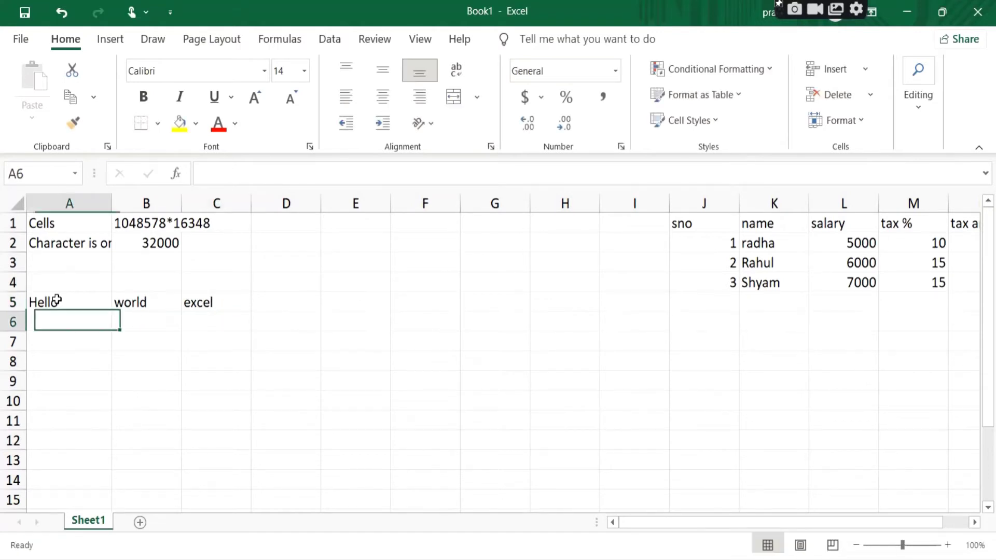
pyautogui.click(11, 302)
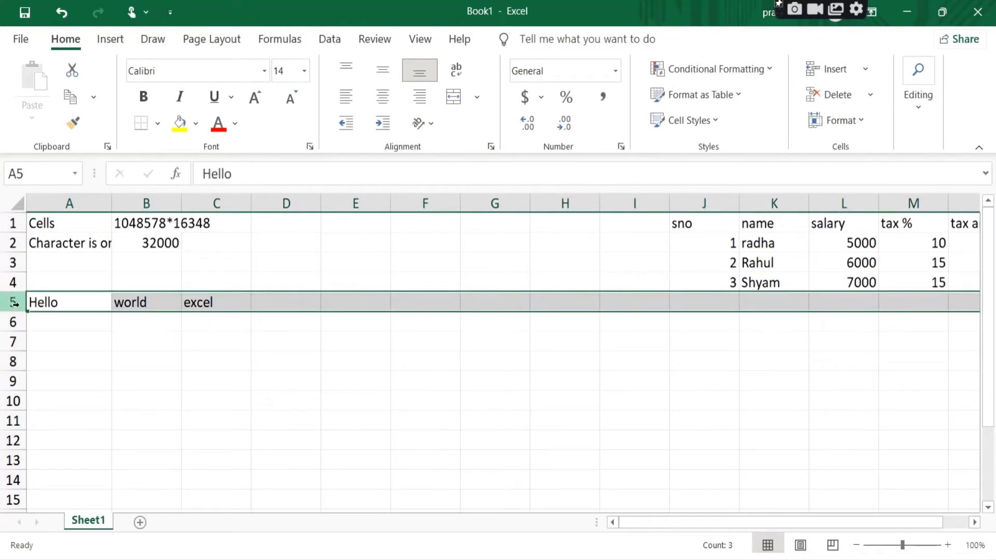
# Delete row 5 holding Hello, world and excel.
pyautogui.rightClick(16, 303)
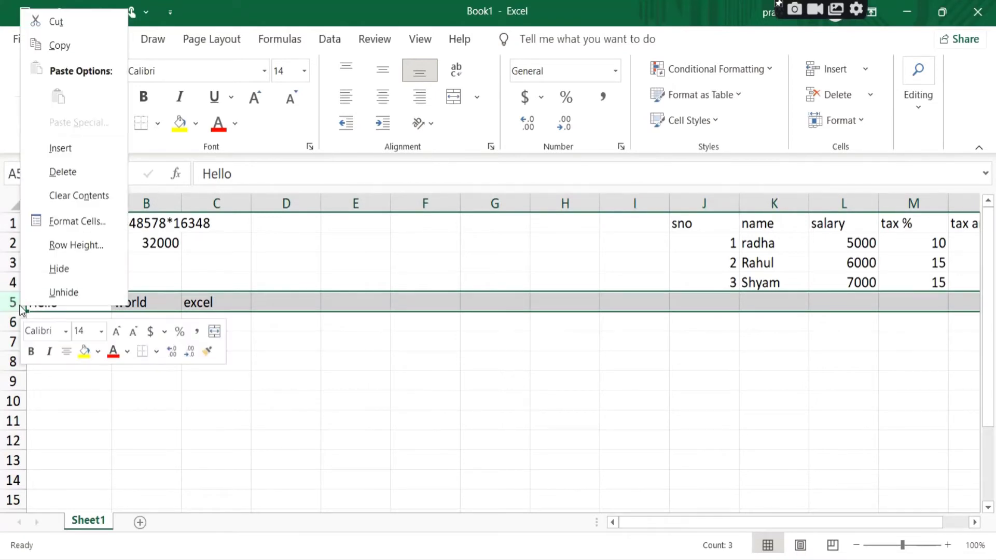
pyautogui.click(75, 173)
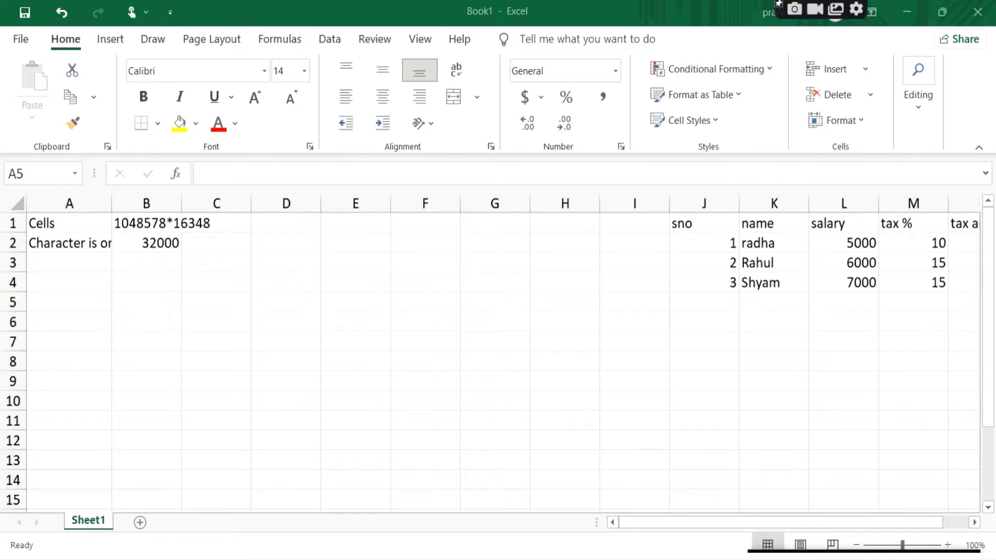
pyautogui.click(495, 302)
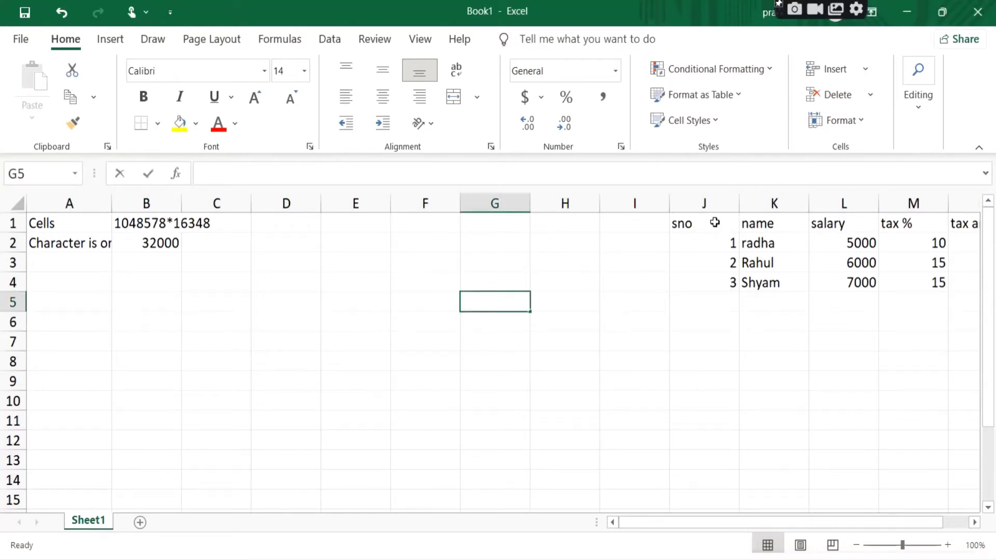
# Select the tax table J1:N4 and copy it to the clipboard.
pyautogui.click(710, 297)
pyautogui.click(697, 225)
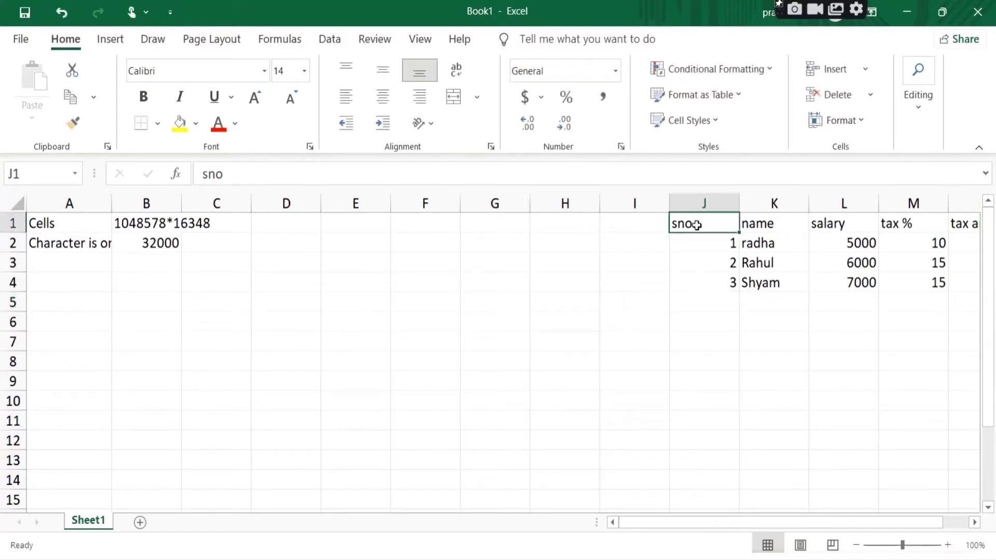
pyautogui.moveTo(697, 225); pyautogui.dragTo(932, 272)
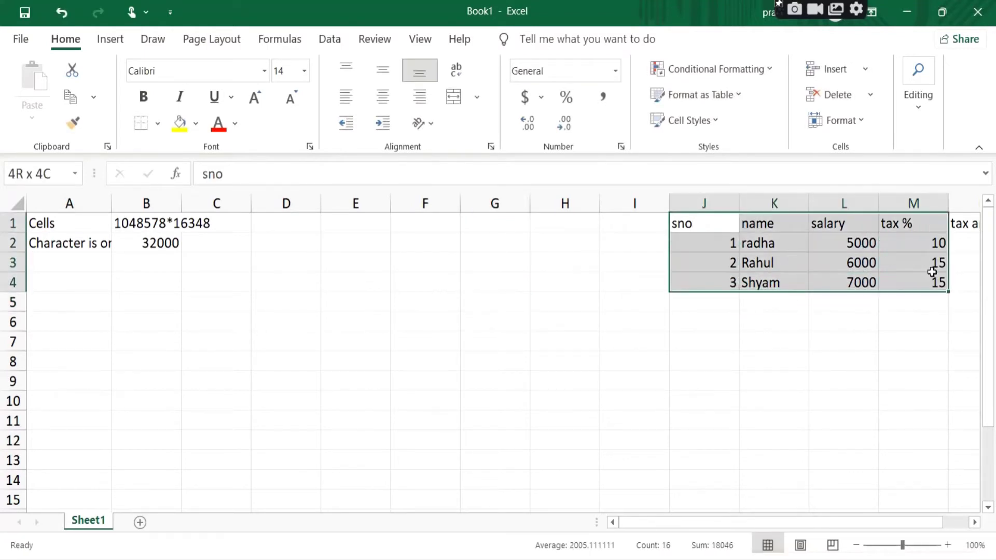
pyautogui.click(836, 356)
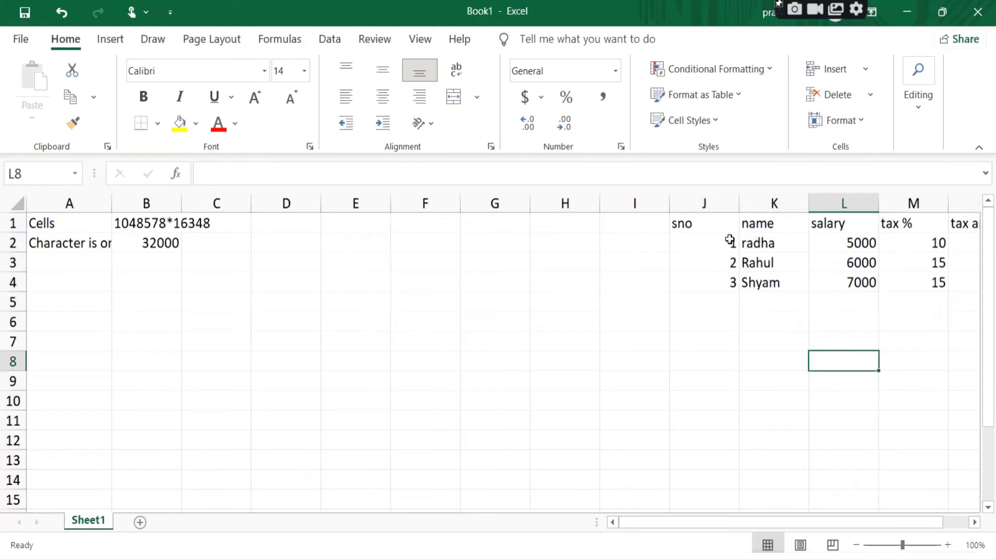
pyautogui.moveTo(689, 224)
pyautogui.mouseDown()
pyautogui.moveTo(839, 285)
pyautogui.moveTo(960, 283)
pyautogui.mouseUp()
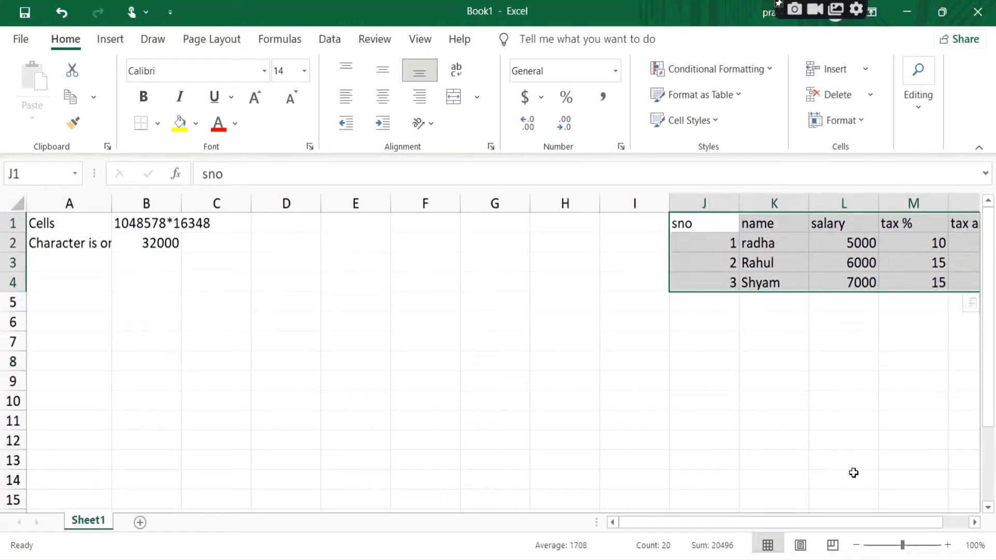
pyautogui.moveTo(841, 524); pyautogui.dragTo(926, 518)
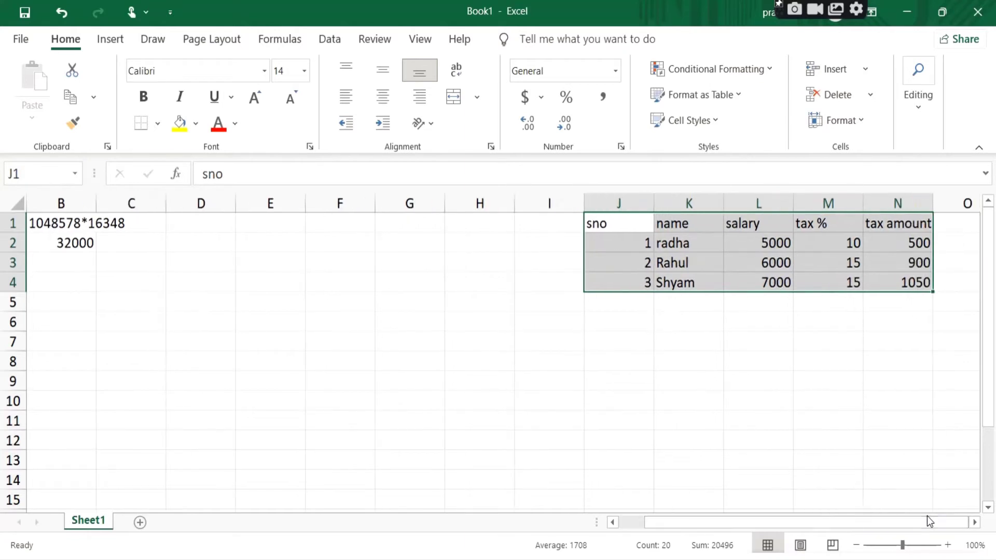
pyautogui.rightClick(637, 281)
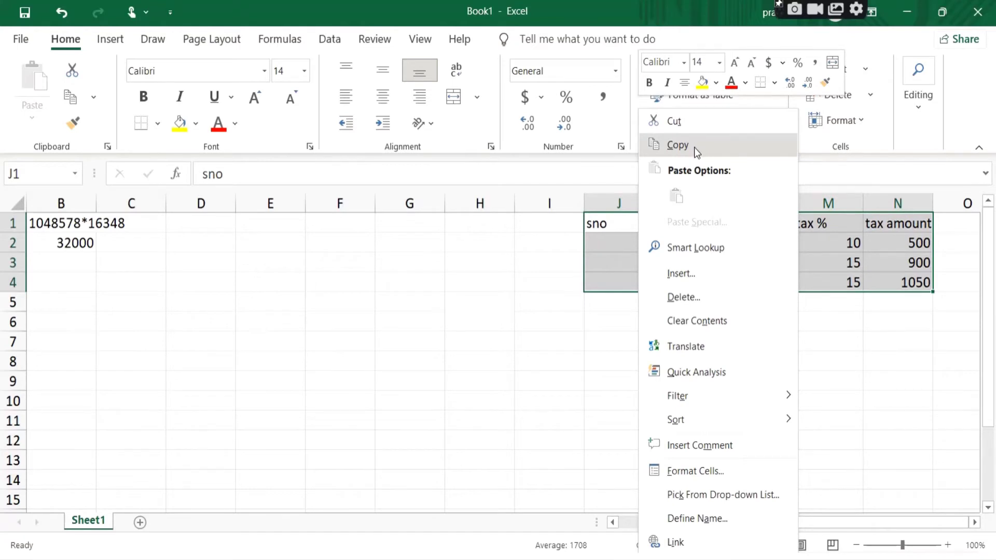
pyautogui.click(677, 145)
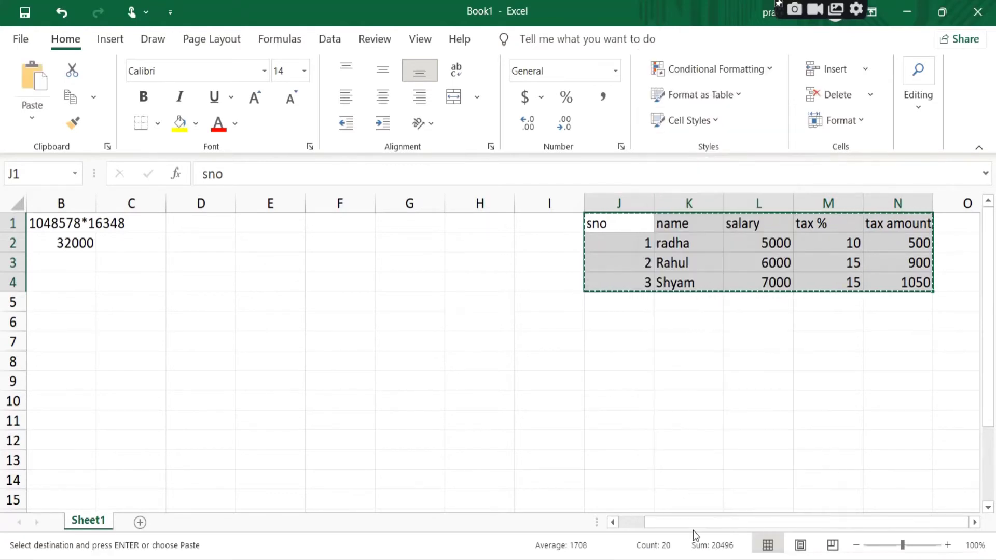
pyautogui.moveTo(693, 521); pyautogui.dragTo(456, 514)
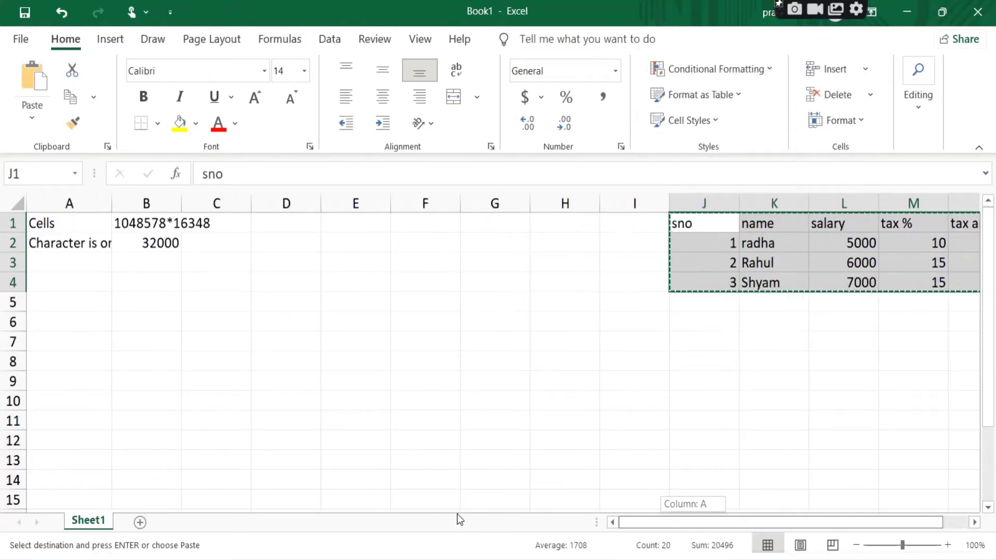
# Paste the copied tax table at A7 so it fills A7:E10.
pyautogui.click(68, 341)
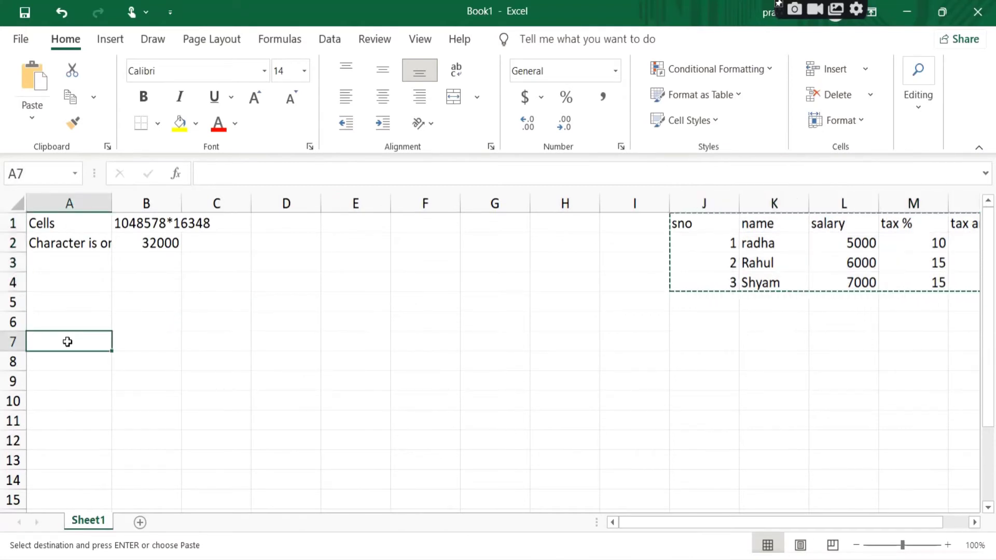
pyautogui.rightClick(67, 341)
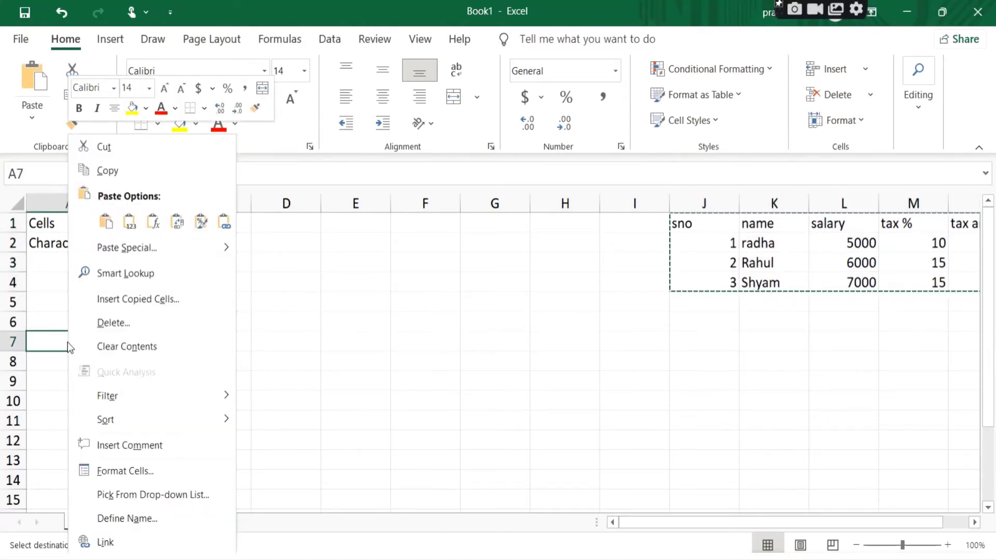
pyautogui.click(106, 222)
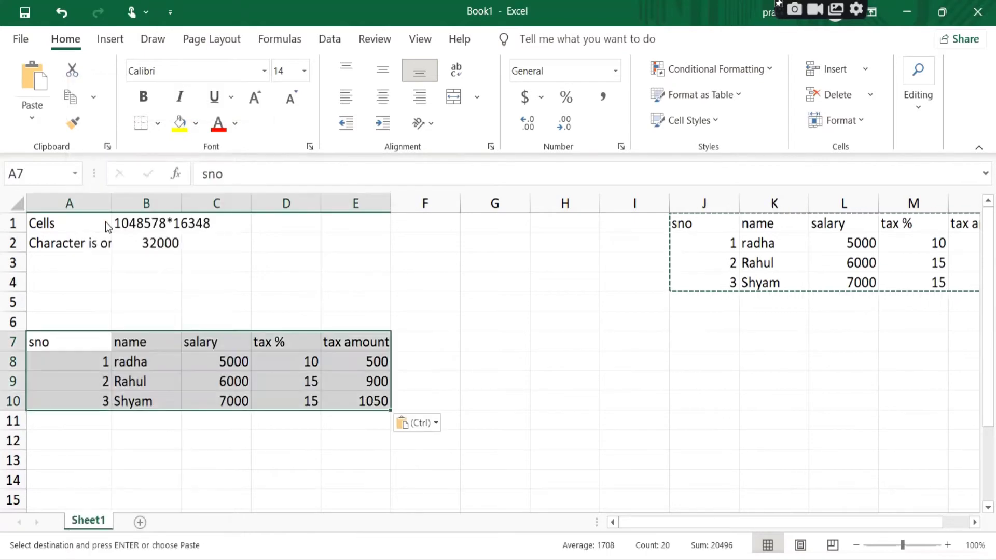
pyautogui.click(616, 371)
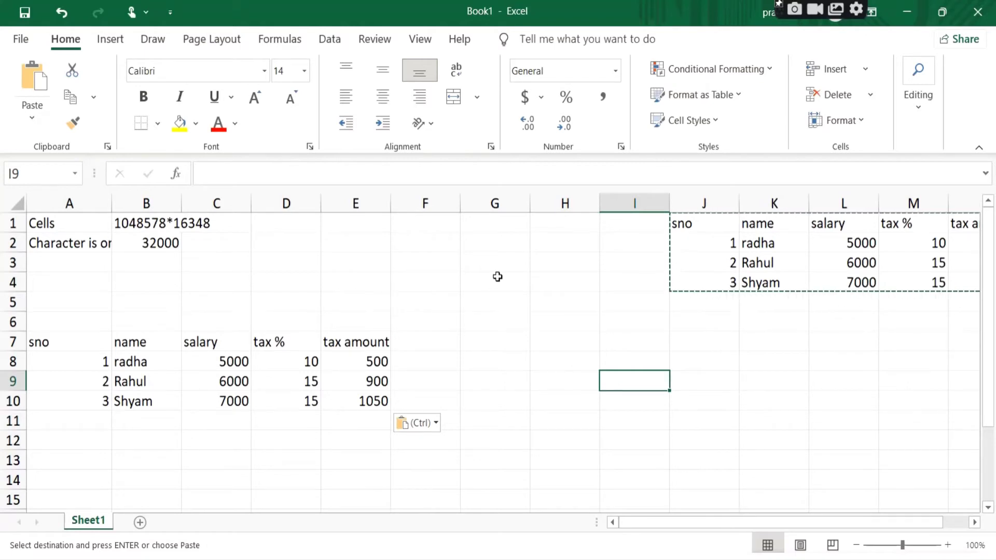
pyautogui.press('ctrl')
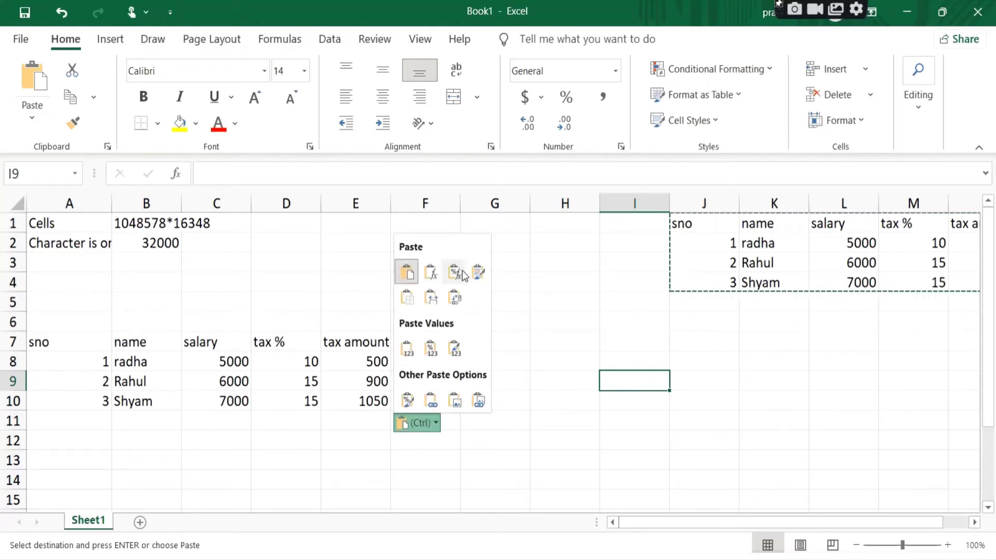
pyautogui.press('Escape')
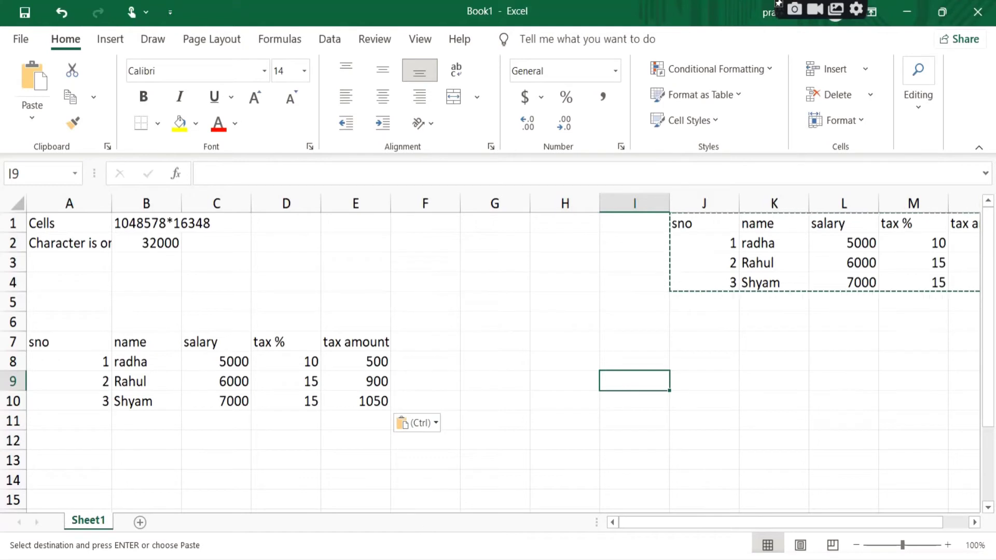
pyautogui.click(363, 247)
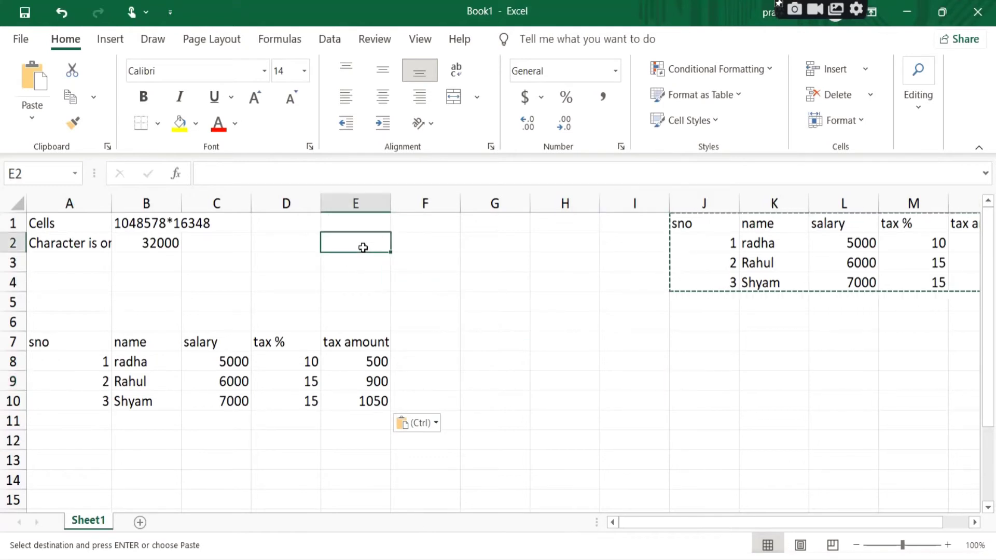
# Type 'Press ctrl + C to copy' in E2 and 'Press ctrl + V to paste' in E3.
pyautogui.write('Press ct')
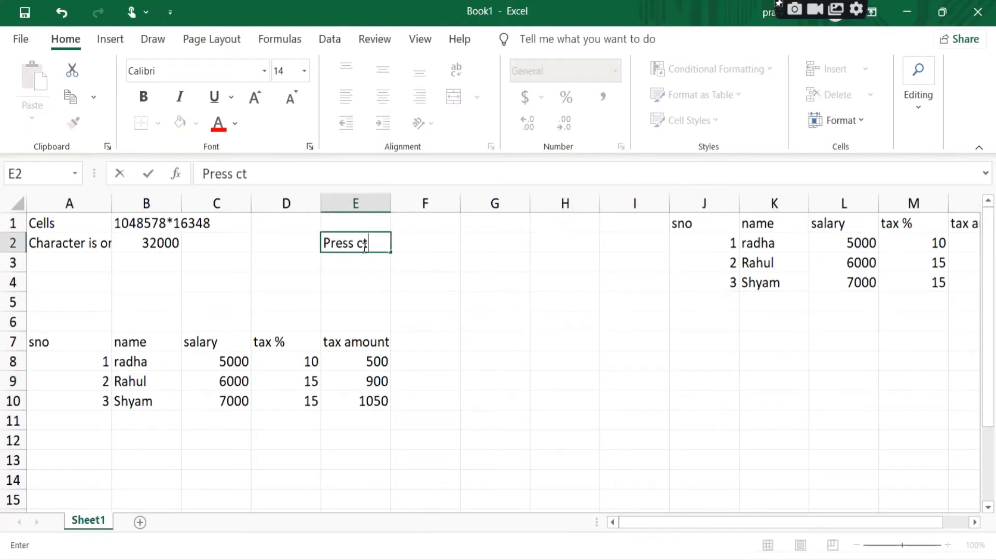
pyautogui.write('rl +')
pyautogui.write(' C')
pyautogui.write(' to copy')
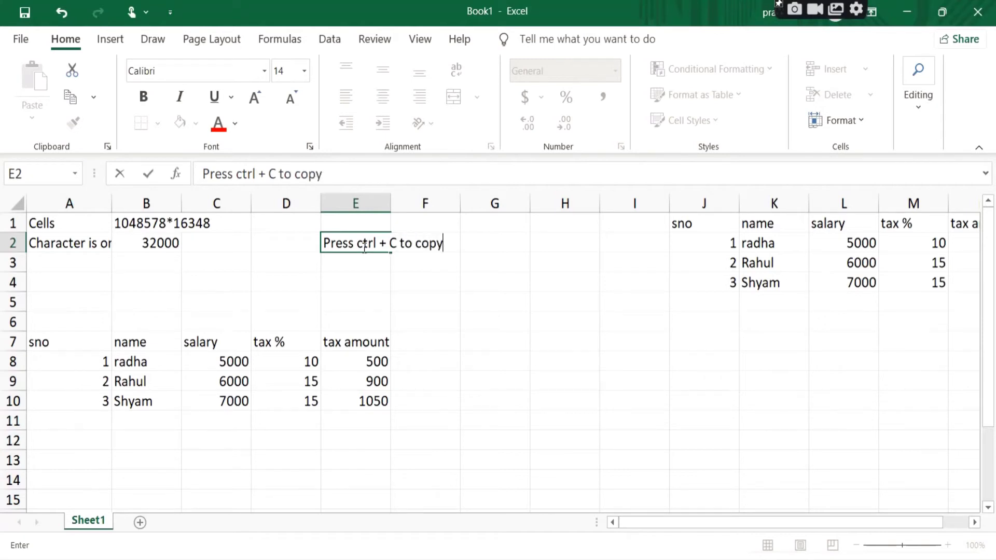
pyautogui.press('Return')
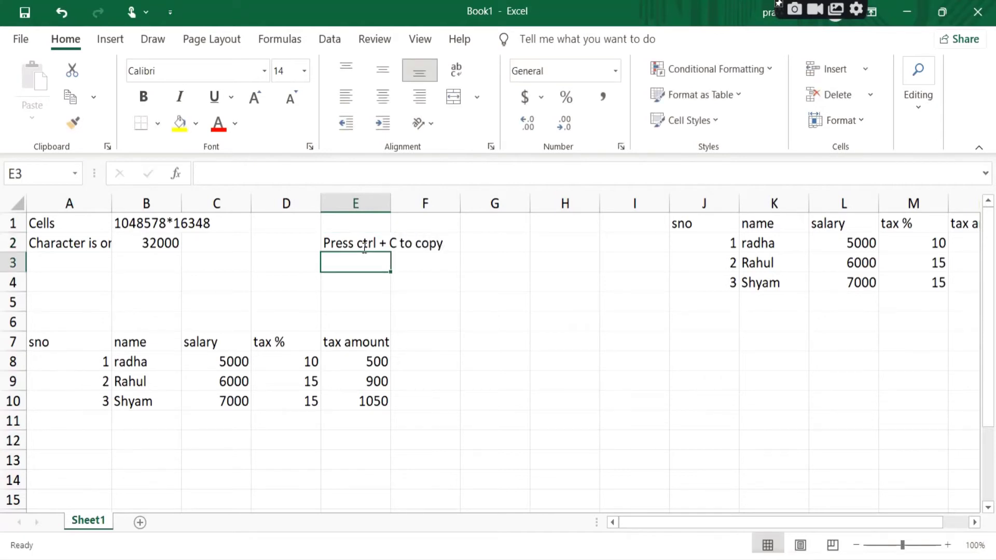
pyautogui.write('P')
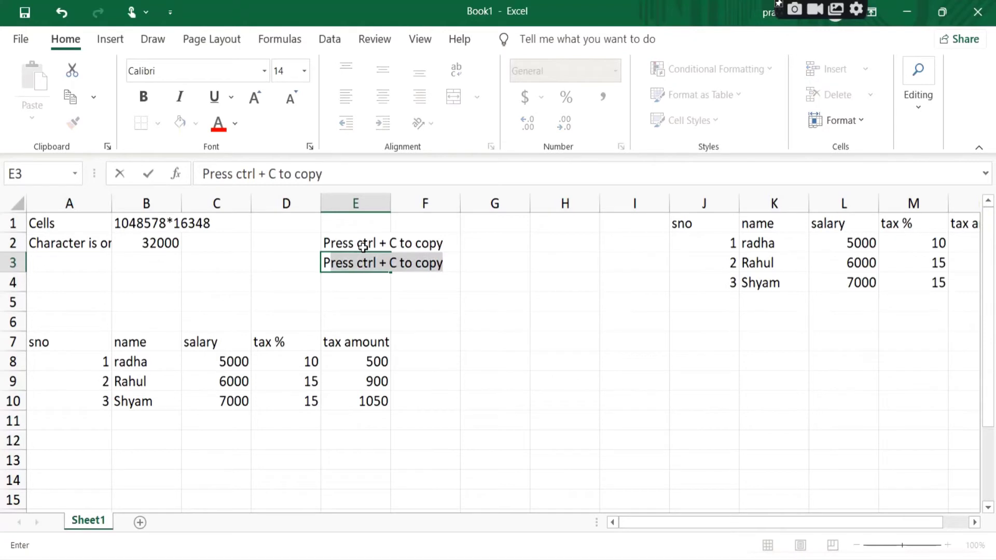
pyautogui.write('re')
pyautogui.write('ss ctl')
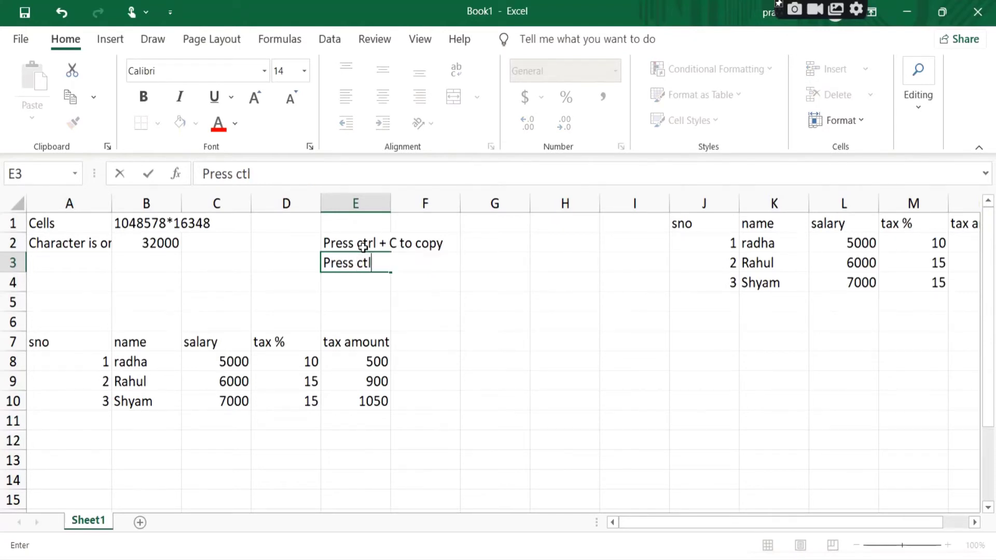
pyautogui.press('BackSpace')
pyautogui.write('rl')
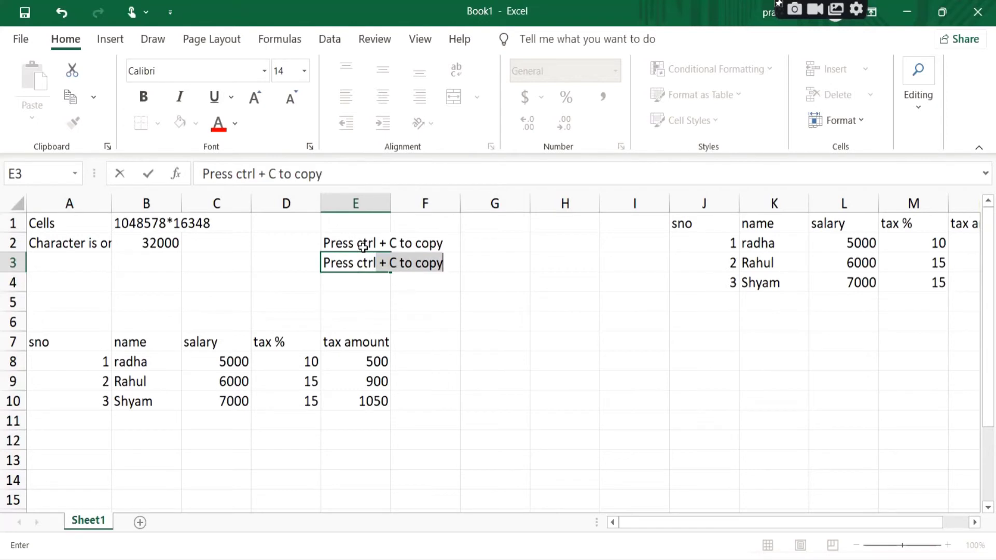
pyautogui.write(' + V')
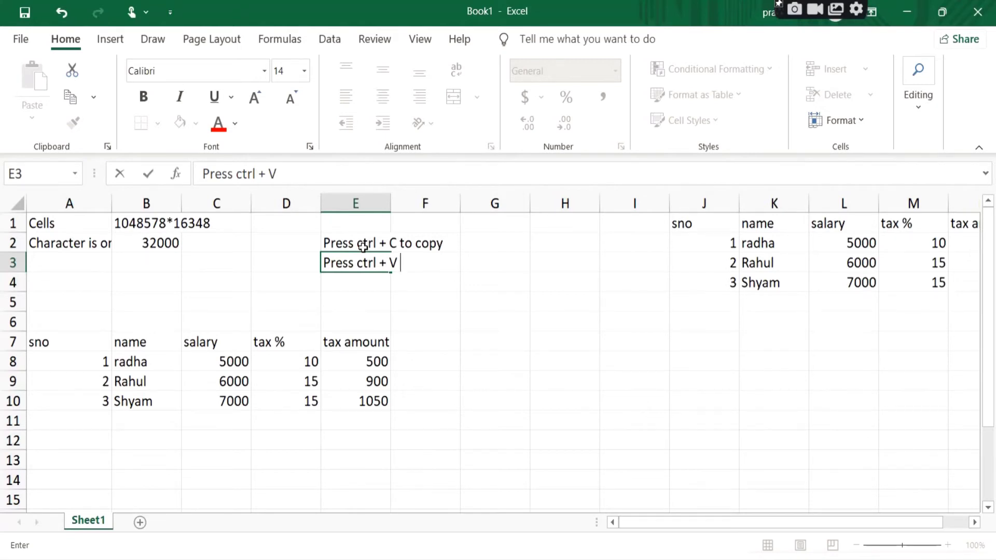
pyautogui.write('TO')
pyautogui.press('BackSpace')
pyautogui.press('BackSpace')
pyautogui.write('to ')
pyautogui.write('pase')
pyautogui.press('BackSpace')
pyautogui.write('te')
pyautogui.press('Return')
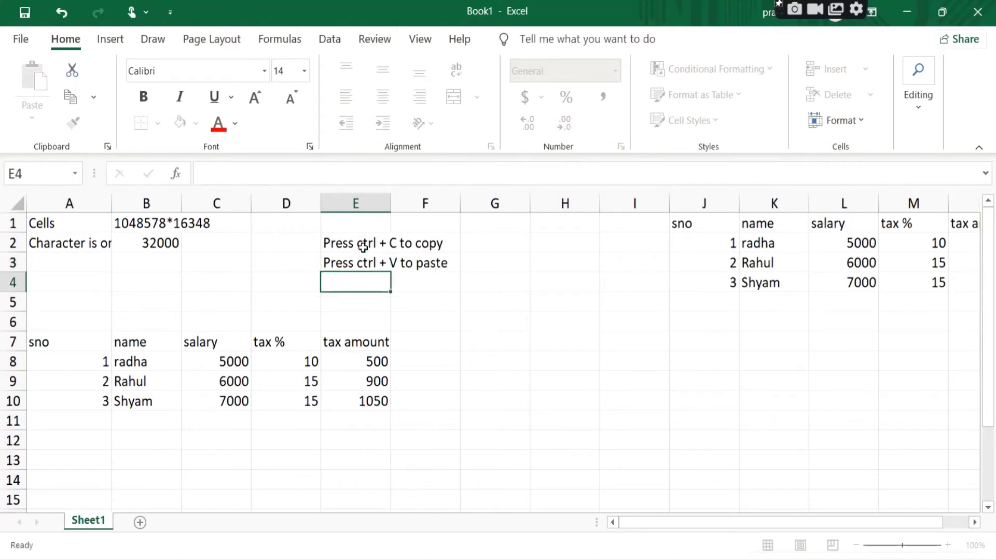
# Paste the Ctrl + C / Ctrl + V key picture near H5.
pyautogui.press('Right')
pyautogui.press('Right')
pyautogui.press('Right')
pyautogui.press('Down')
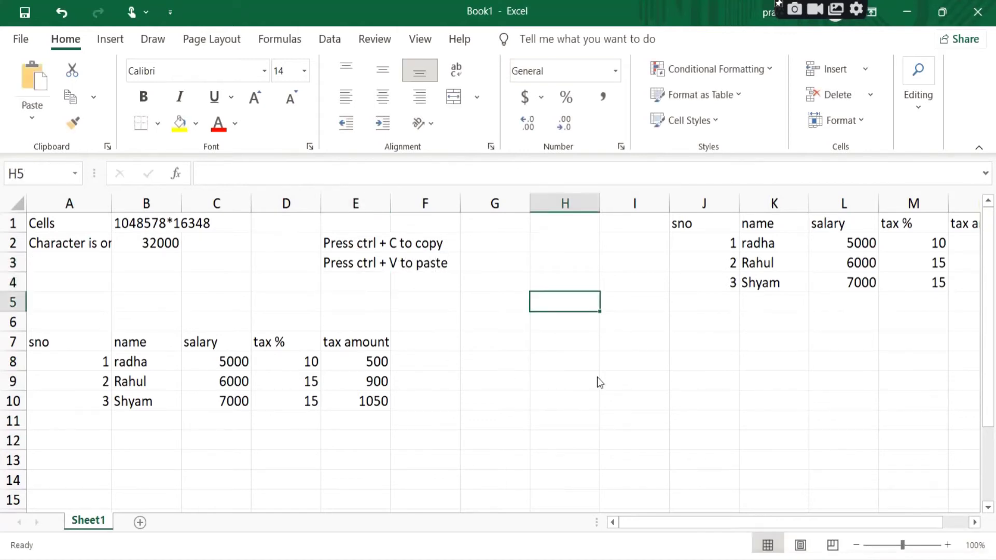
pyautogui.hotkey('ctrl', 'v')
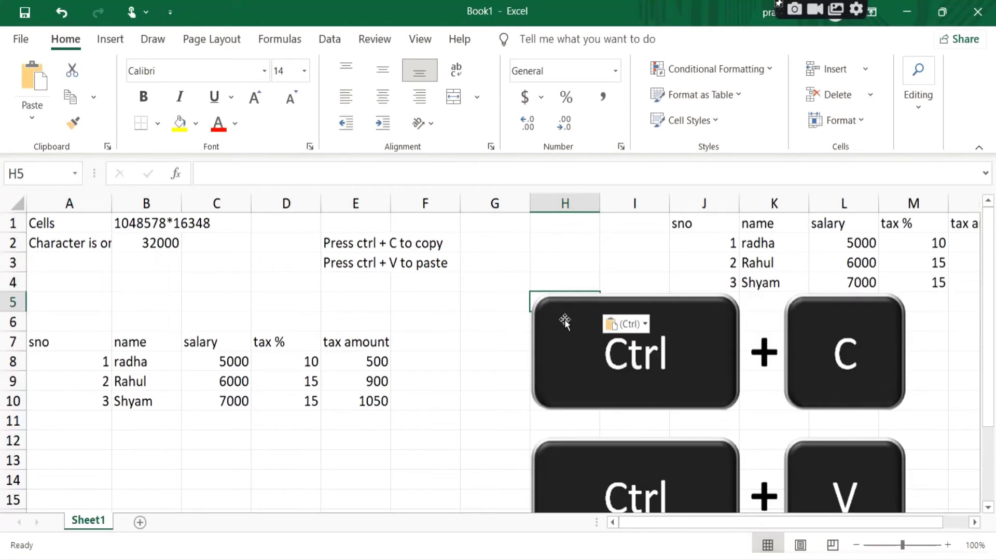
# Shrink the pasted key picture and drag it up toward the shortcut notes.
pyautogui.click(564, 319)
pyautogui.moveTo(529, 289); pyautogui.dragTo(723, 399)
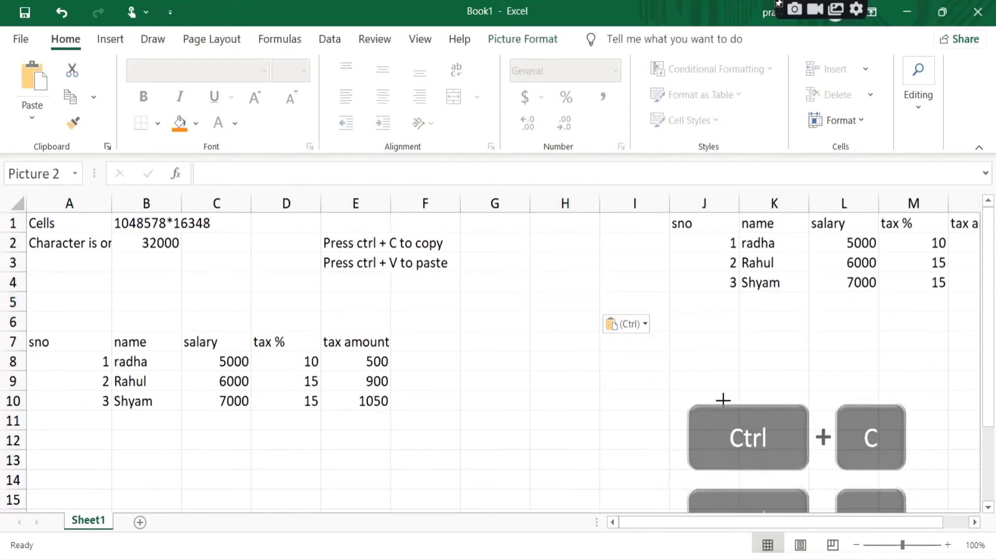
pyautogui.moveTo(750, 433); pyautogui.dragTo(514, 297)
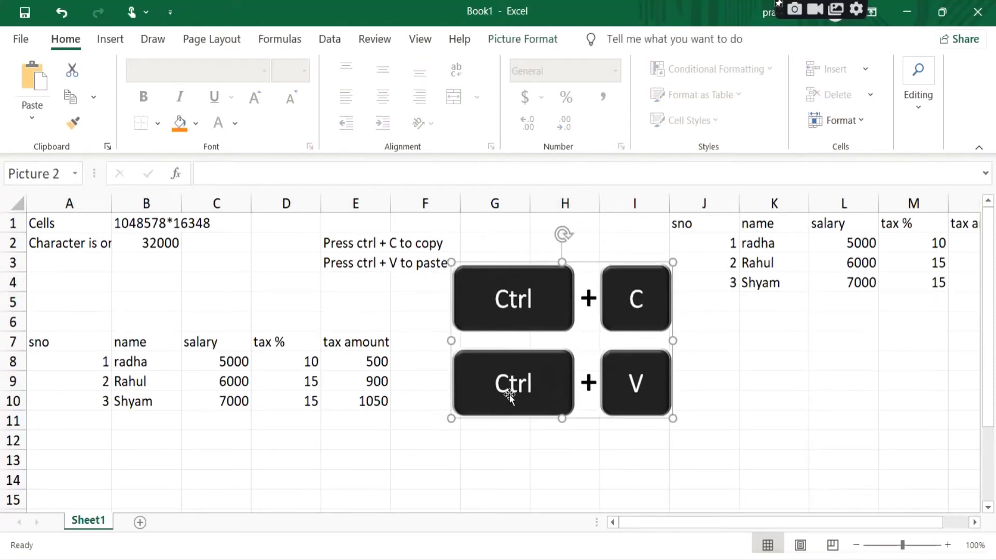
pyautogui.click(713, 417)
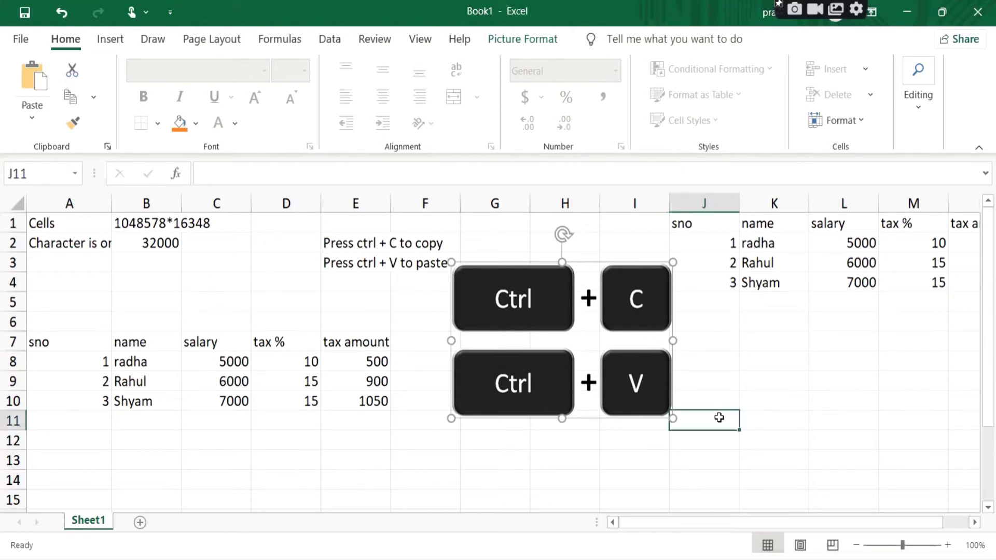
pyautogui.moveTo(516, 393); pyautogui.dragTo(534, 353)
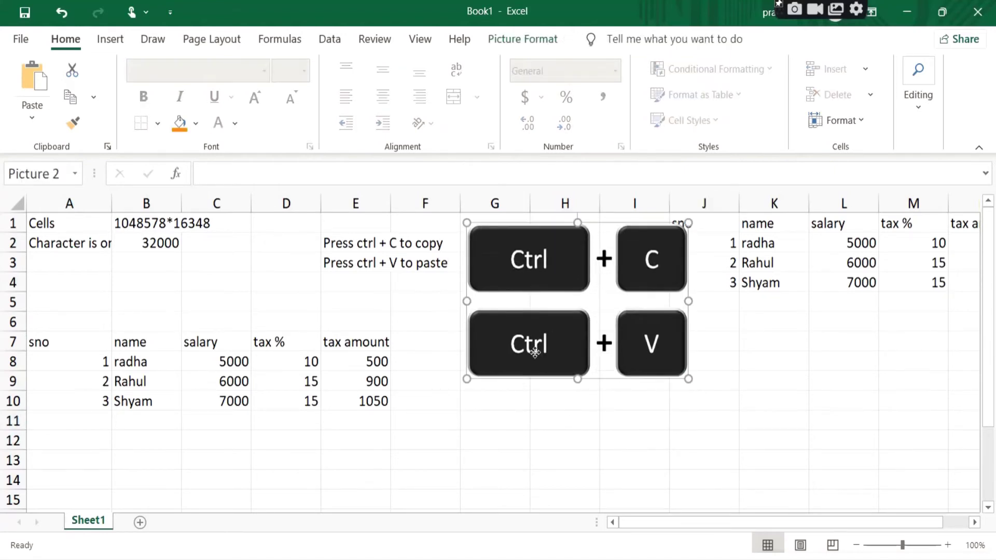
# Re-paste the key picture, shrink it beside the E2:E3 notes, then select J1:N4.
pyautogui.press('Delete')
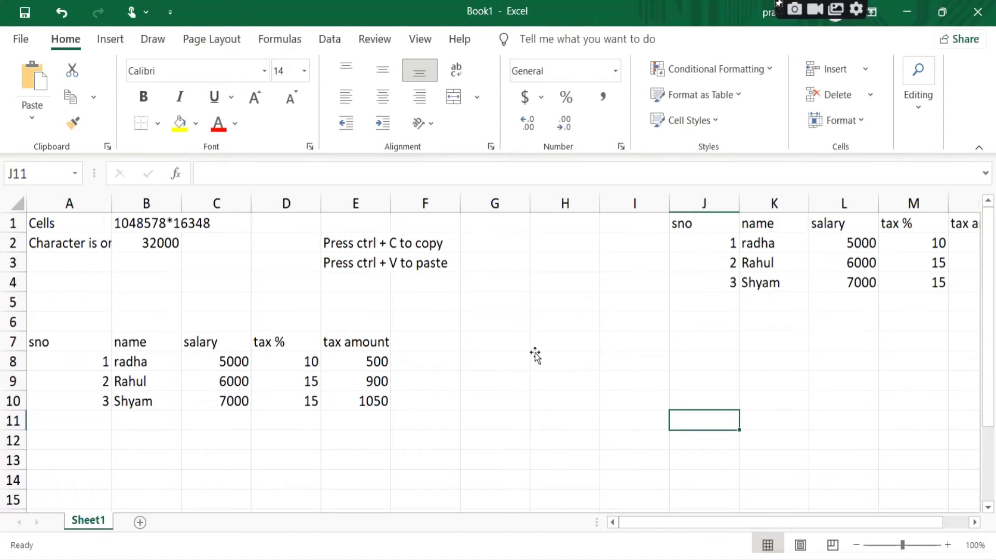
pyautogui.hotkey('ctrl', 'v')
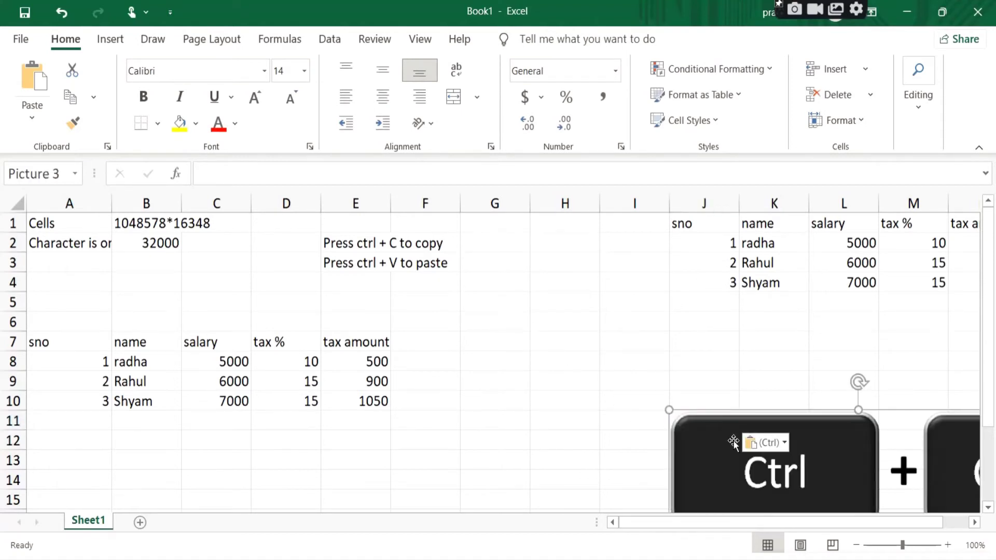
pyautogui.moveTo(898, 467); pyautogui.dragTo(431, 272)
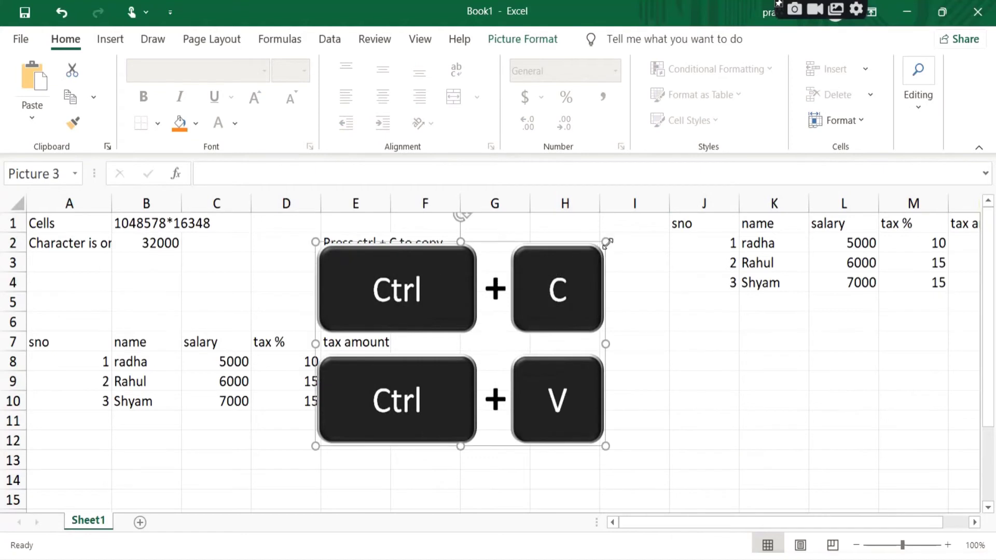
pyautogui.moveTo(605, 242)
pyautogui.mouseDown()
pyautogui.moveTo(396, 392)
pyautogui.moveTo(503, 230)
pyautogui.mouseUp()
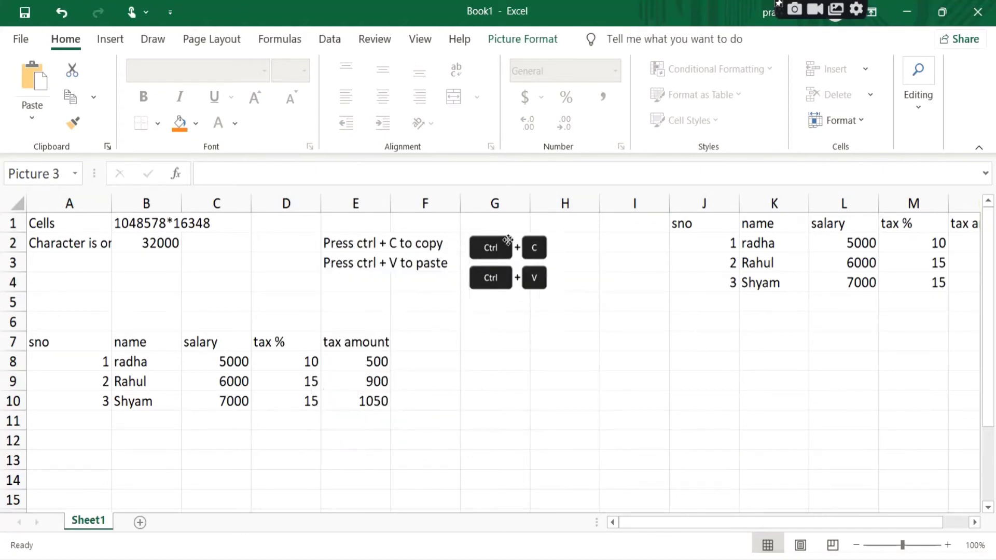
pyautogui.click(700, 224)
pyautogui.moveTo(701, 224)
pyautogui.mouseDown()
pyautogui.moveTo(921, 287)
pyautogui.moveTo(846, 282)
pyautogui.mouseUp()
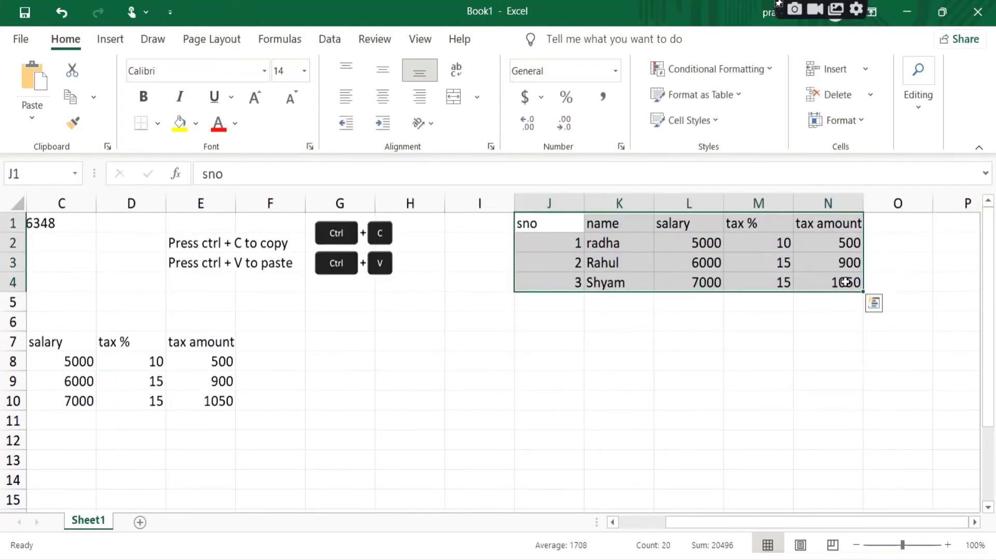
# Copy the J1:N4 tax table and paste a second copy at I8.
pyautogui.hotkey('ctrl', 'c')
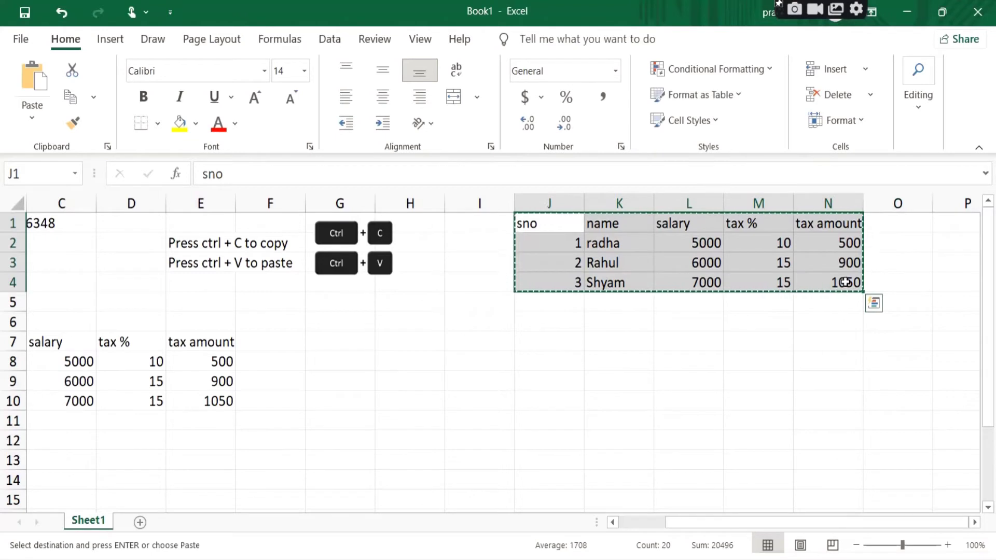
pyautogui.click(463, 360)
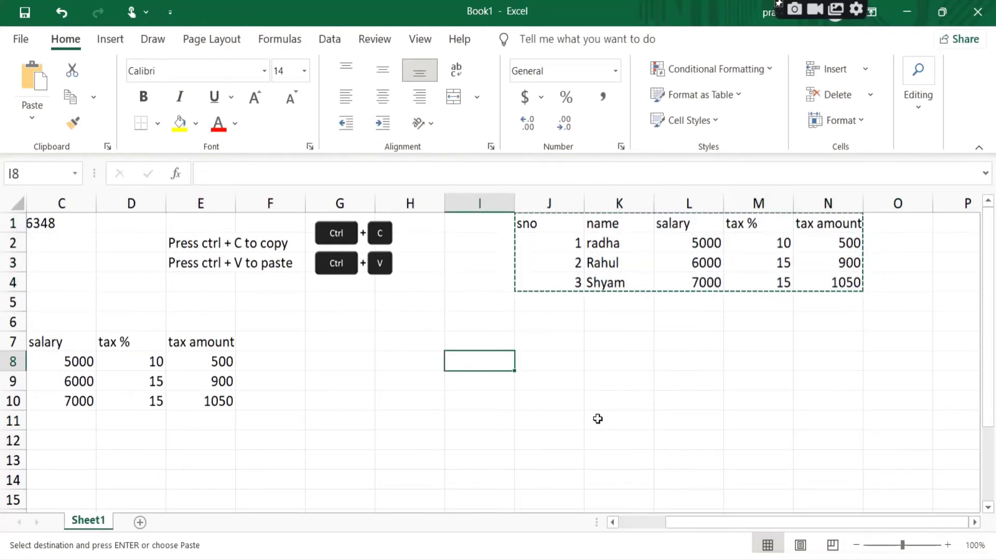
pyautogui.hotkey('ctrl', 'v')
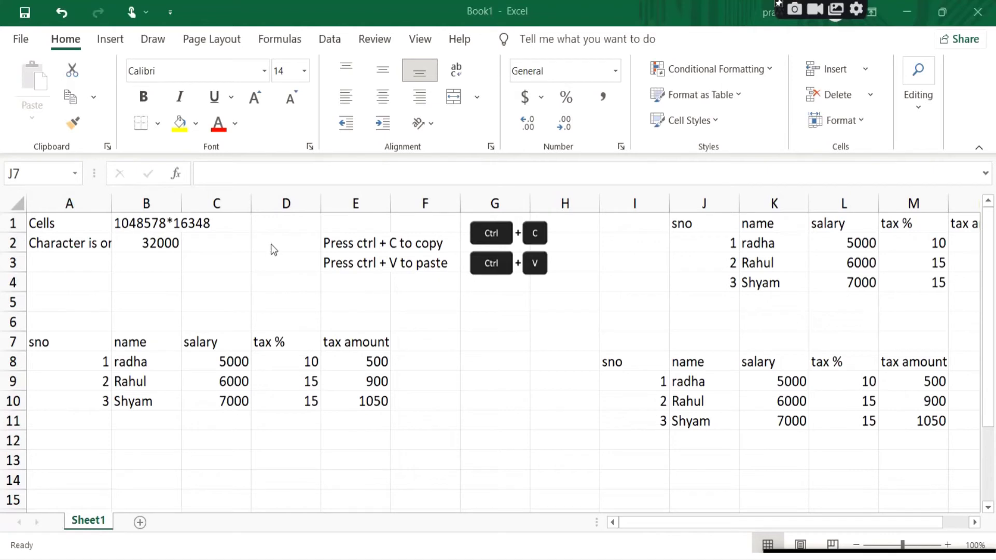
# Open Find via Home > Find & Select and search for the employee's name.
pyautogui.click(67, 43)
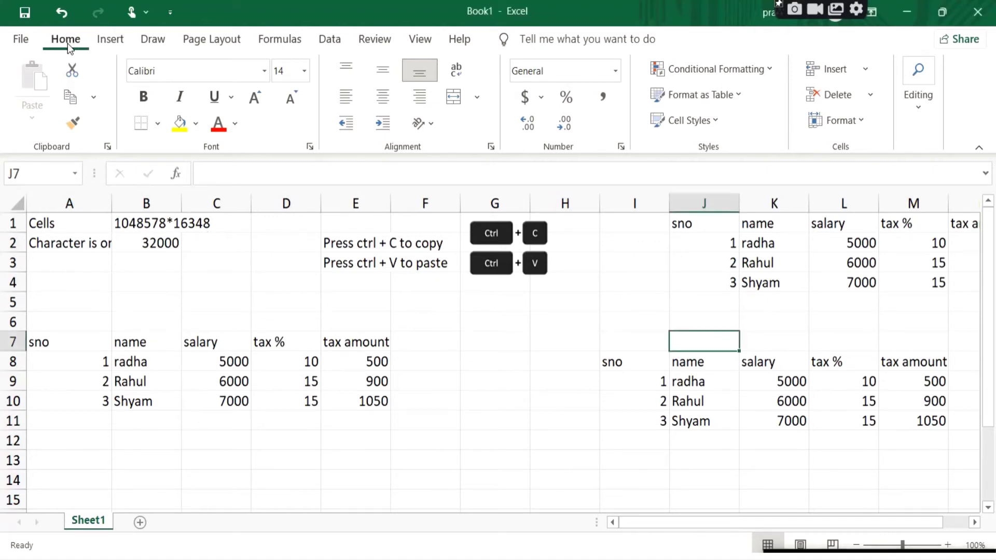
pyautogui.click(920, 108)
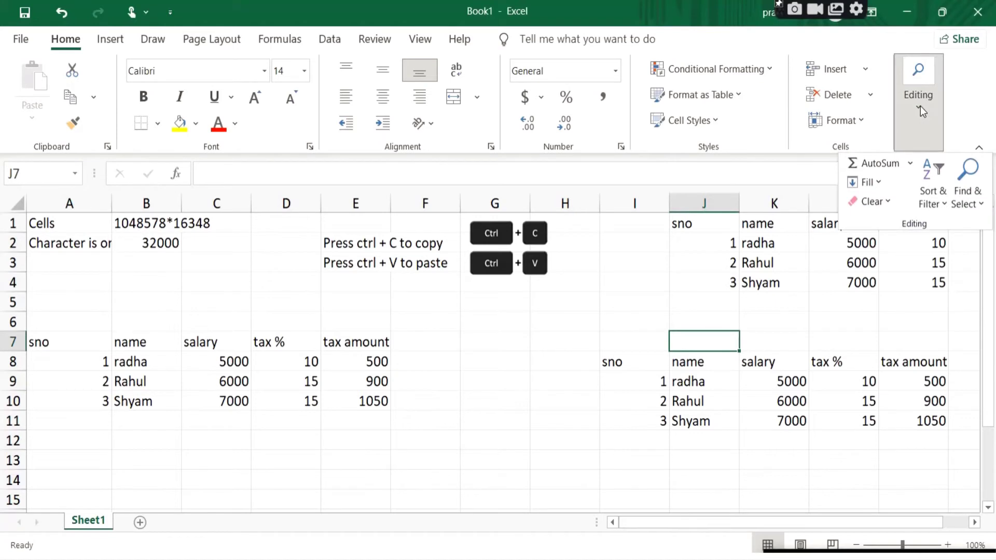
pyautogui.click(967, 192)
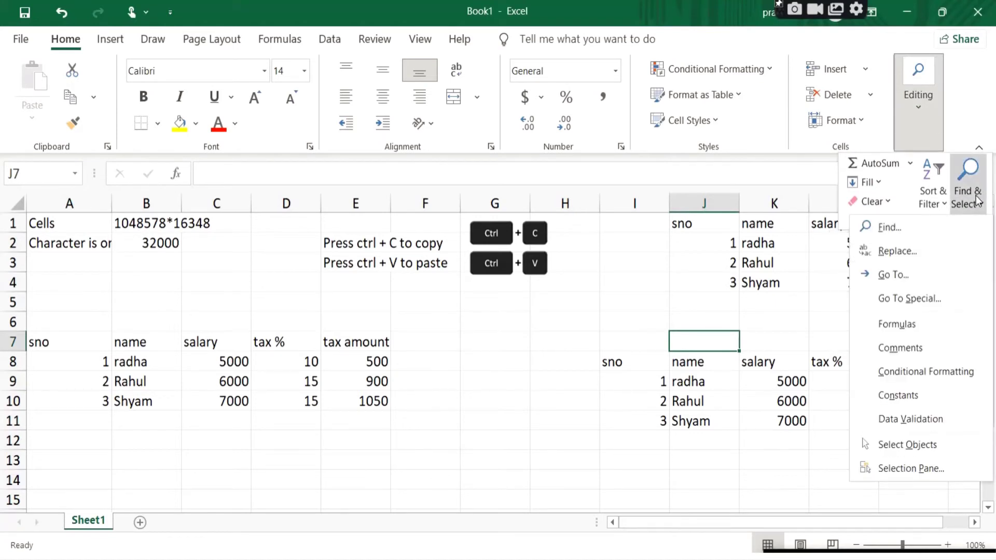
pyautogui.click(888, 228)
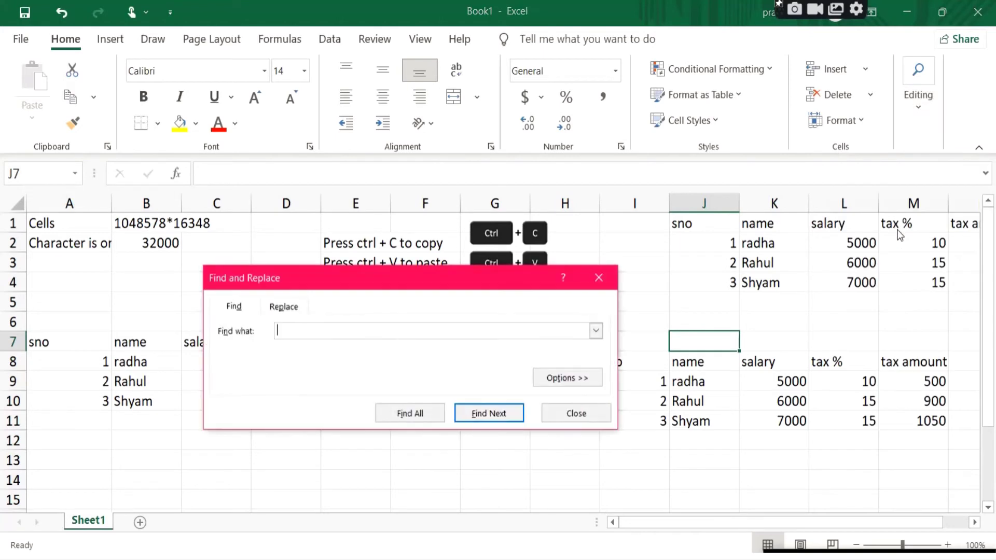
pyautogui.moveTo(380, 281); pyautogui.dragTo(469, 272)
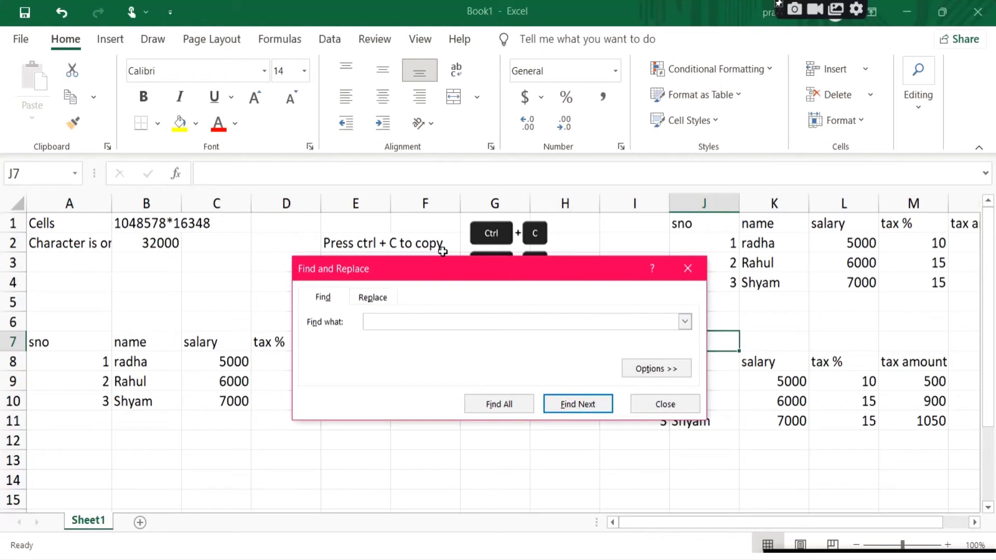
pyautogui.write('Rahul')
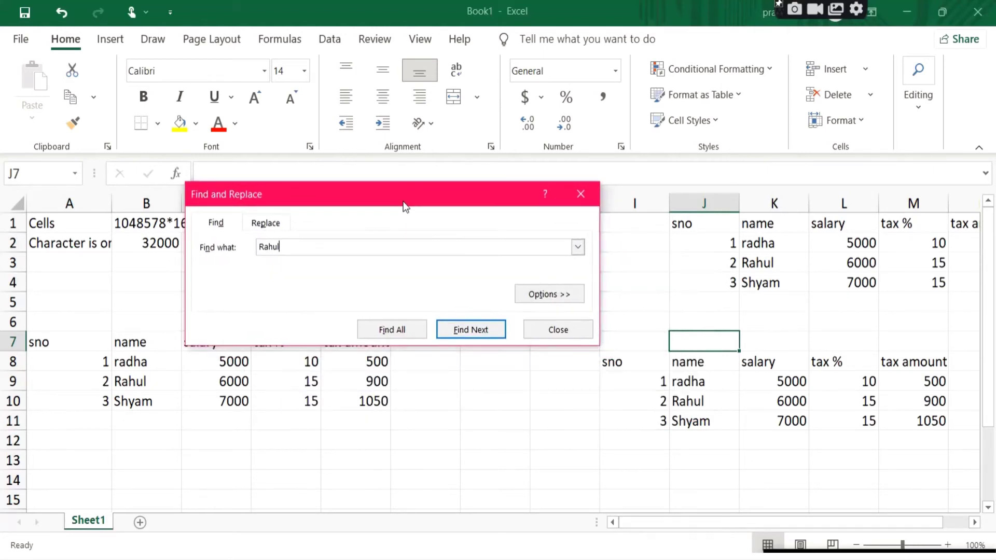
pyautogui.moveTo(509, 275); pyautogui.dragTo(386, 123)
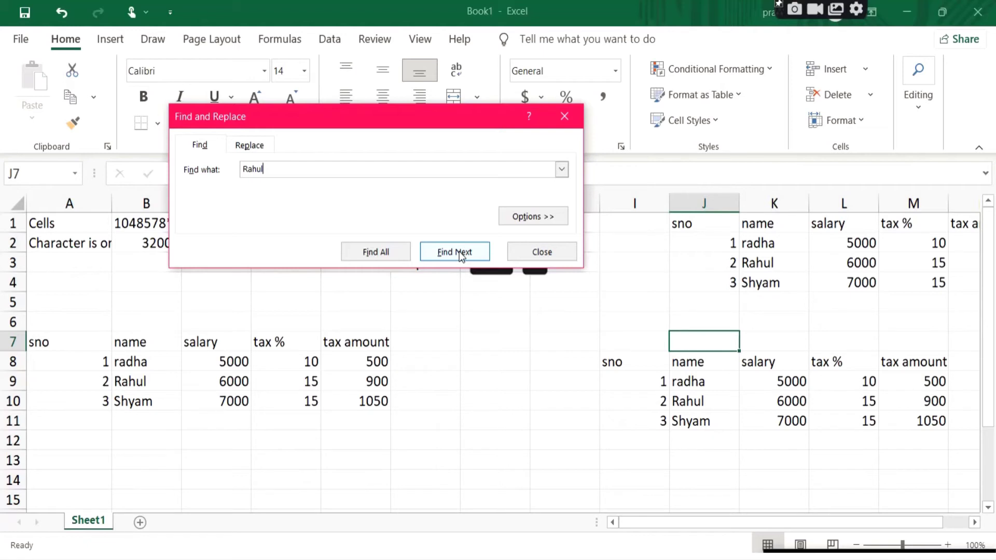
# Step through the matches in B9, J10 and K3, then list all three with Find All.
pyautogui.click(461, 256)
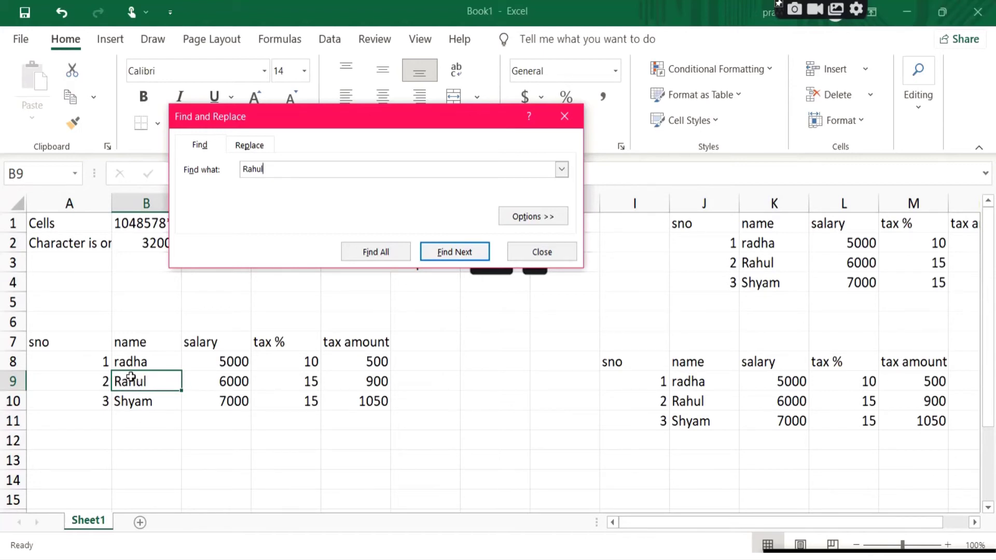
pyautogui.click(449, 253)
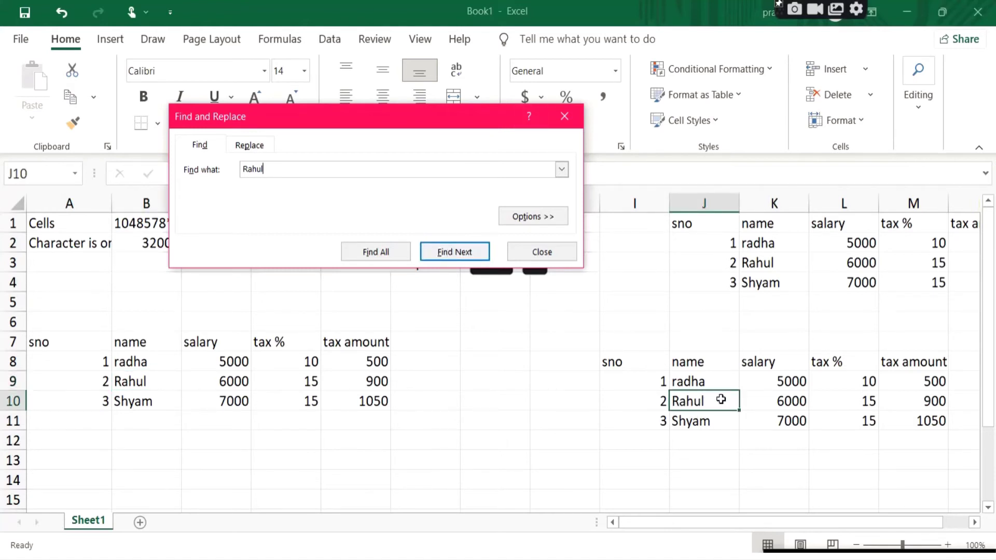
pyautogui.click(455, 255)
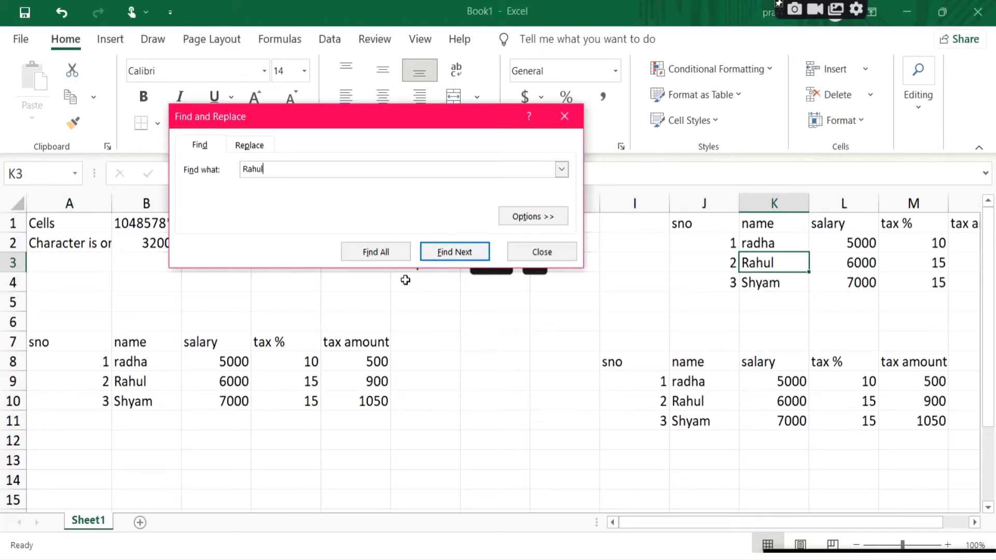
pyautogui.click(371, 253)
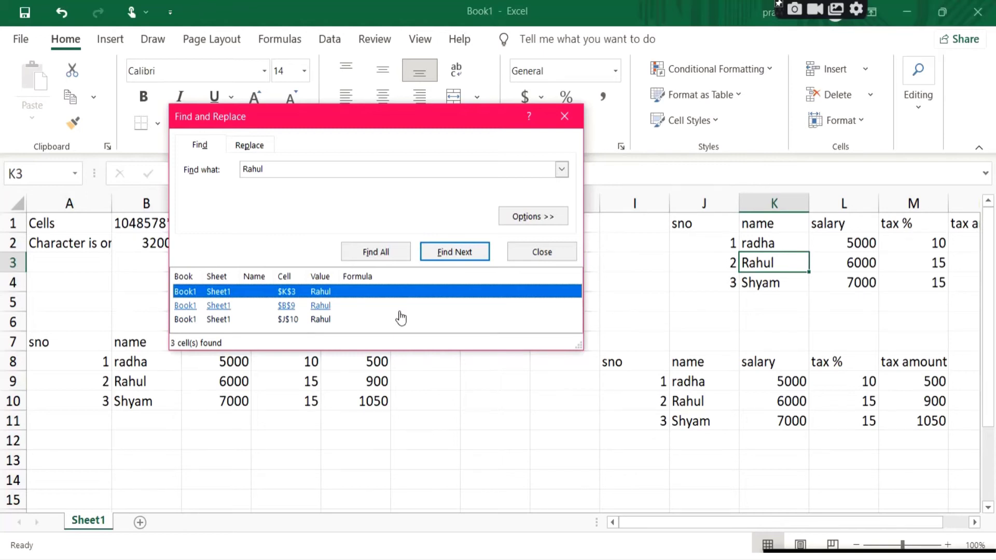
# Replace all three occurrences of the employee's name with the new name.
pyautogui.click(250, 145)
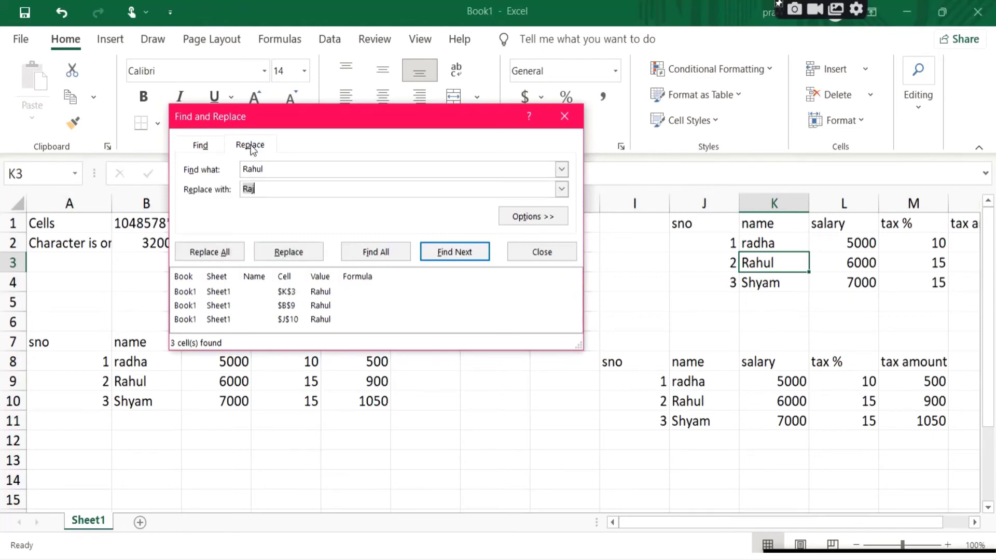
pyautogui.moveTo(277, 171); pyautogui.dragTo(244, 171)
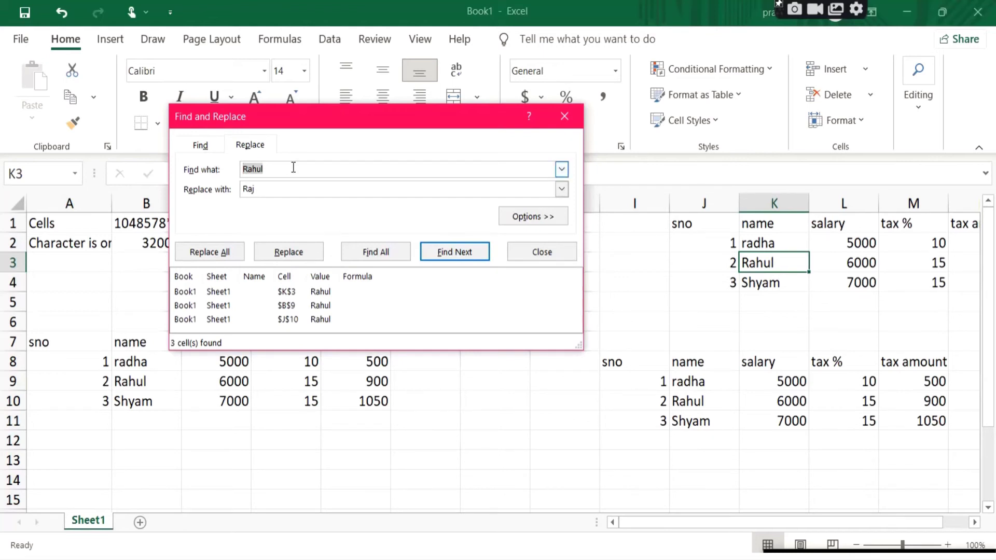
pyautogui.click(269, 188)
pyautogui.press('BackSpace')
pyautogui.press('BackSpace')
pyautogui.press('BackSpace')
pyautogui.write('Rm')
pyautogui.press('BackSpace')
pyautogui.write('am')
pyautogui.moveTo(283, 166)
pyautogui.mouseDown()
pyautogui.moveTo(232, 168)
pyautogui.moveTo(239, 190)
pyautogui.mouseUp()
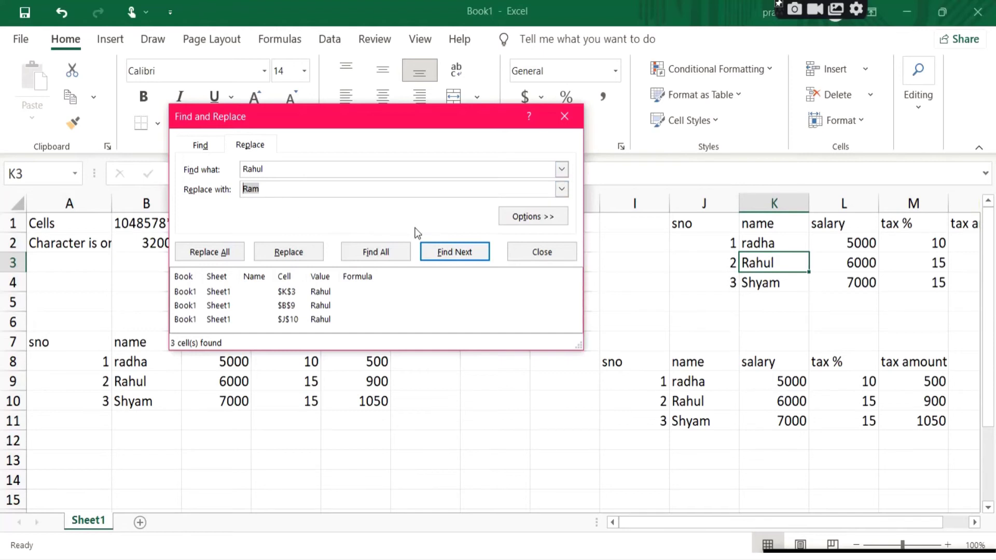
pyautogui.click(210, 253)
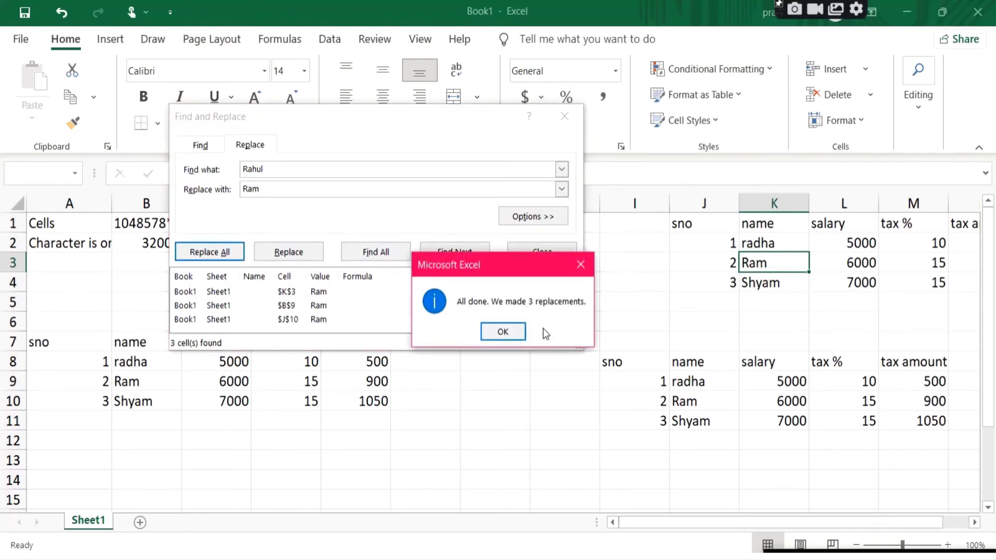
pyautogui.click(503, 332)
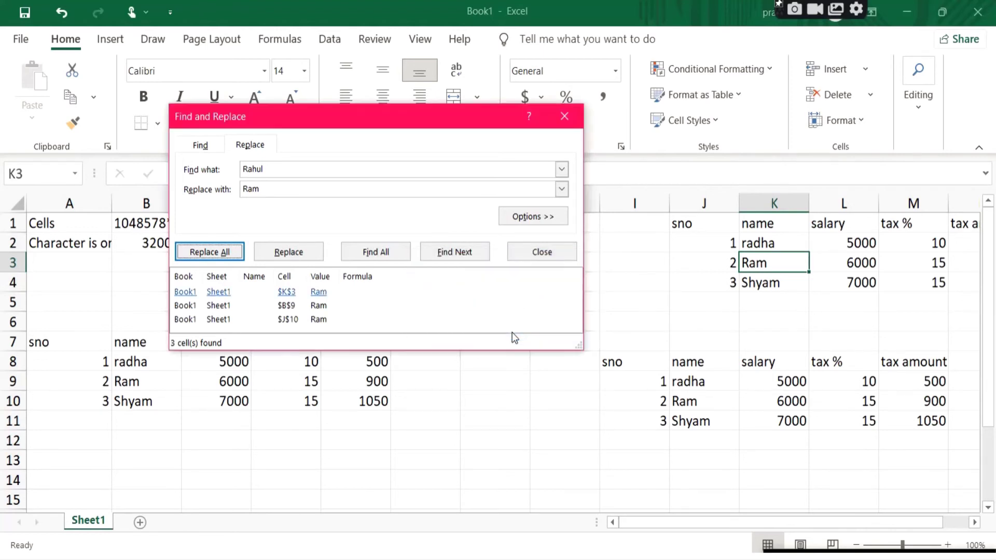
# Check the updated entries in J10 and B9, then close Find and Replace.
pyautogui.click(767, 265)
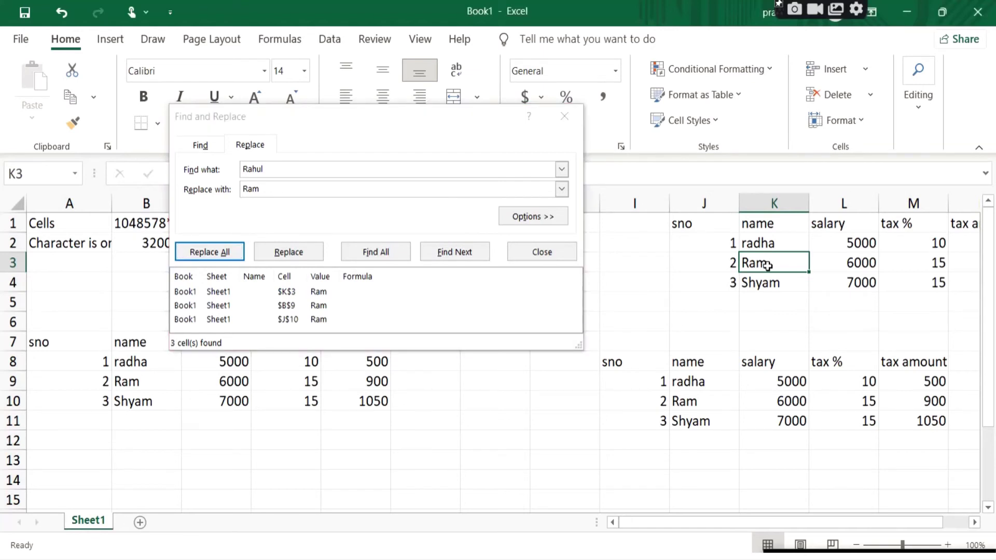
pyautogui.click(692, 401)
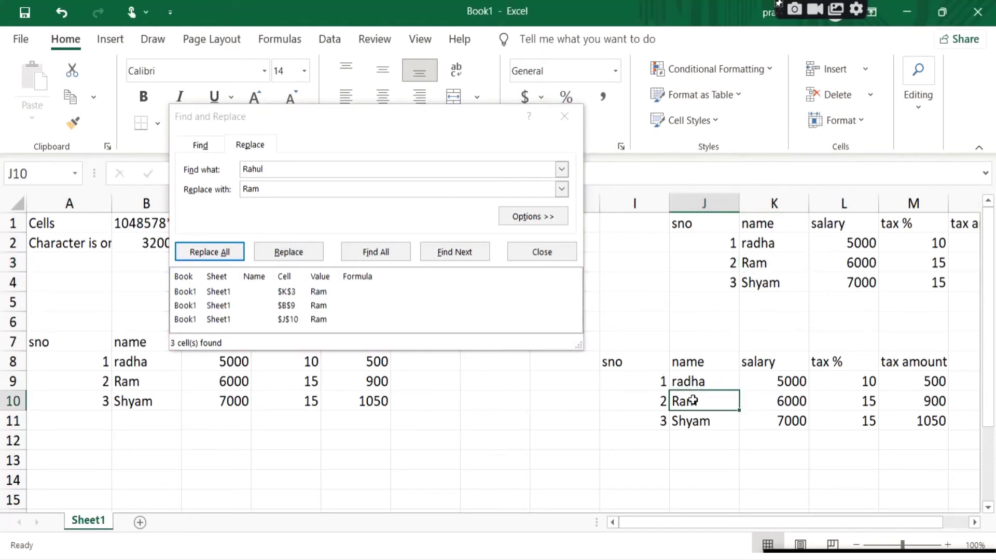
pyautogui.click(139, 385)
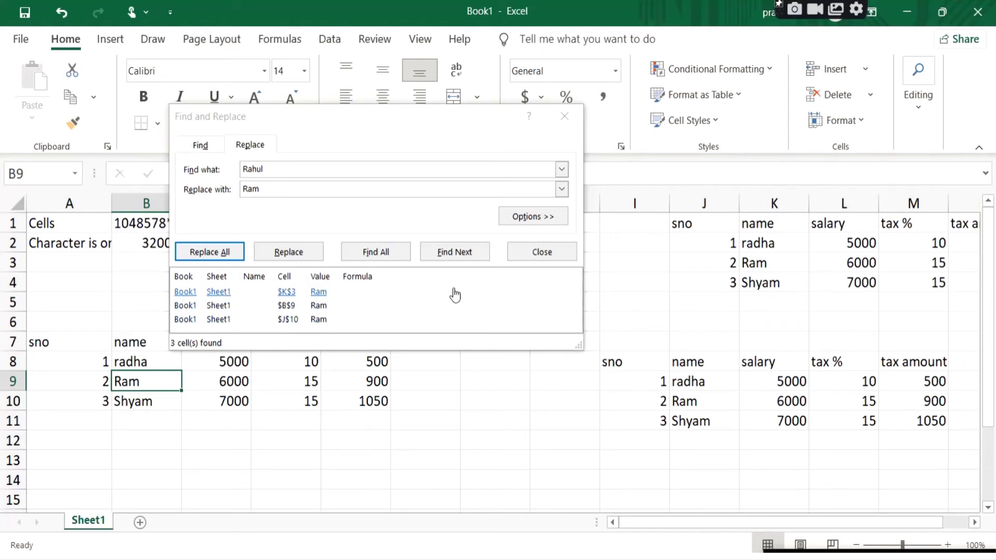
pyautogui.click(531, 254)
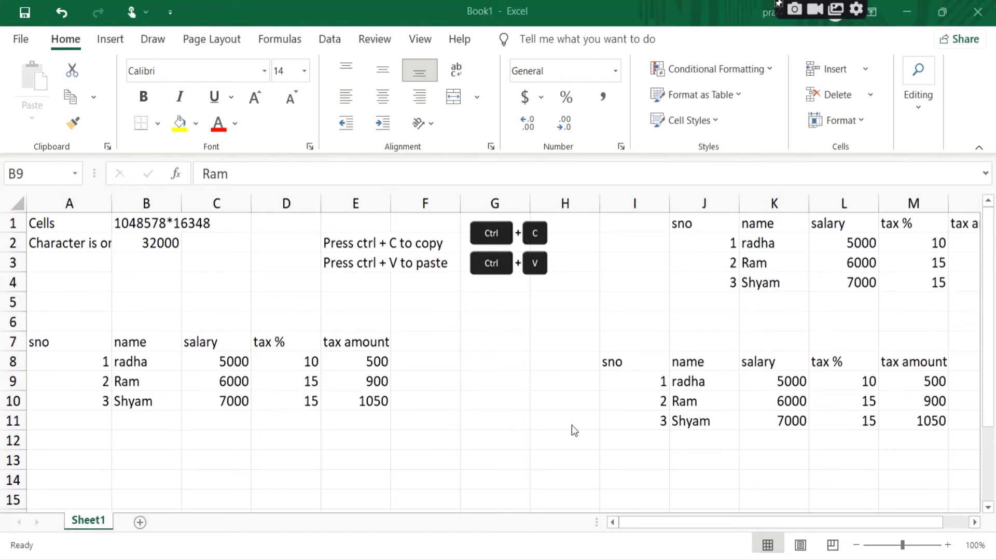
# Show the Ctrl+F find window, then note 'Press ctrl + F to open find and replace window' in E4.
pyautogui.hotkey('ctrl', 'f')
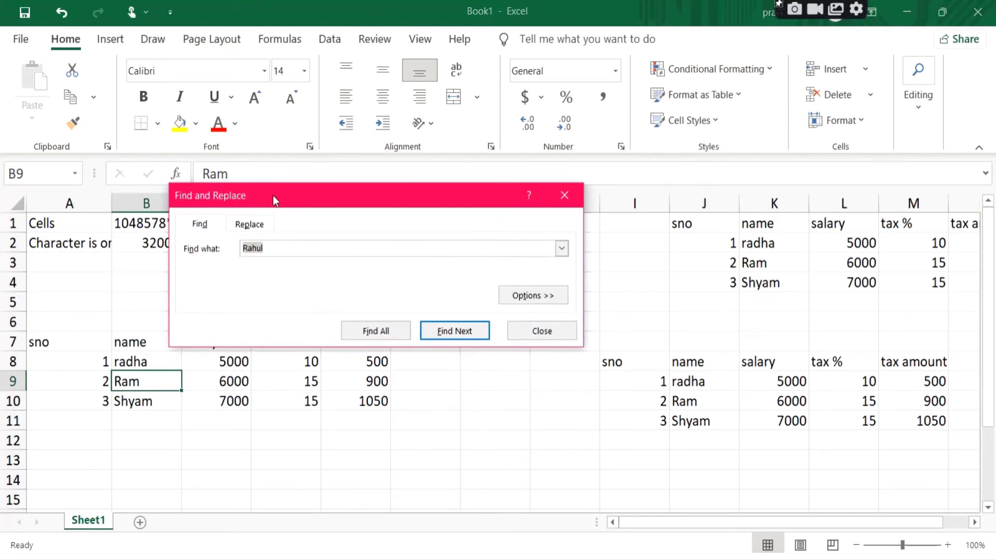
pyautogui.moveTo(273, 195); pyautogui.dragTo(339, 239)
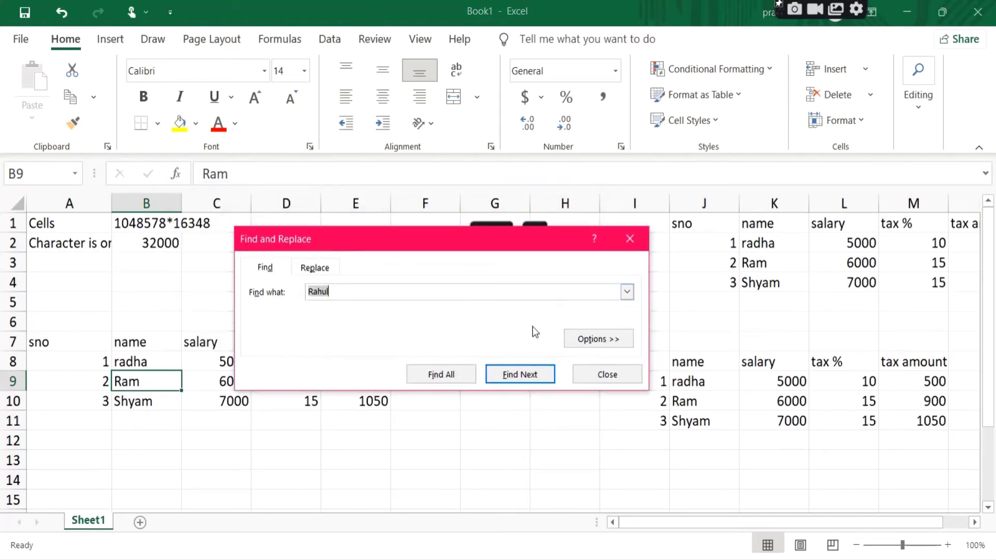
pyautogui.click(603, 376)
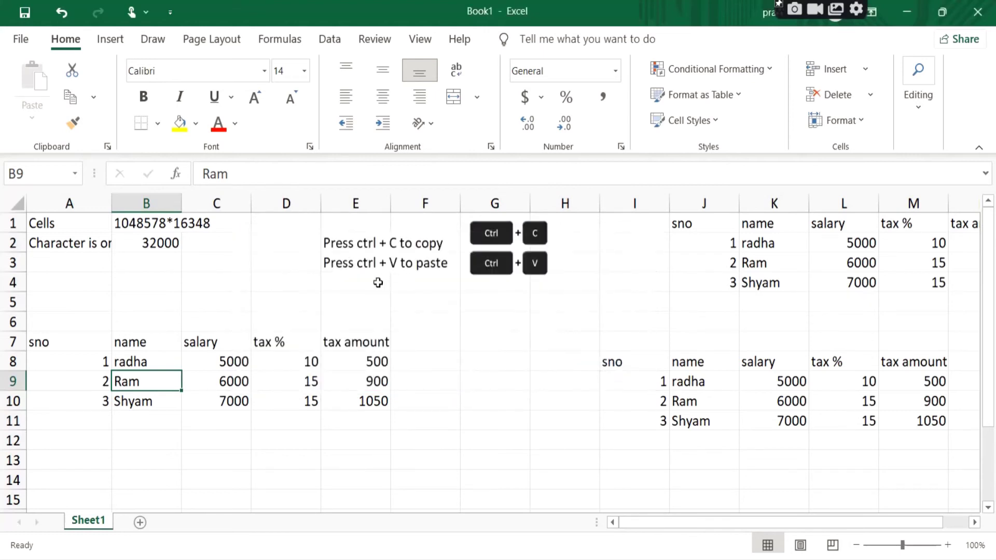
pyautogui.click(373, 283)
pyautogui.write('Pre')
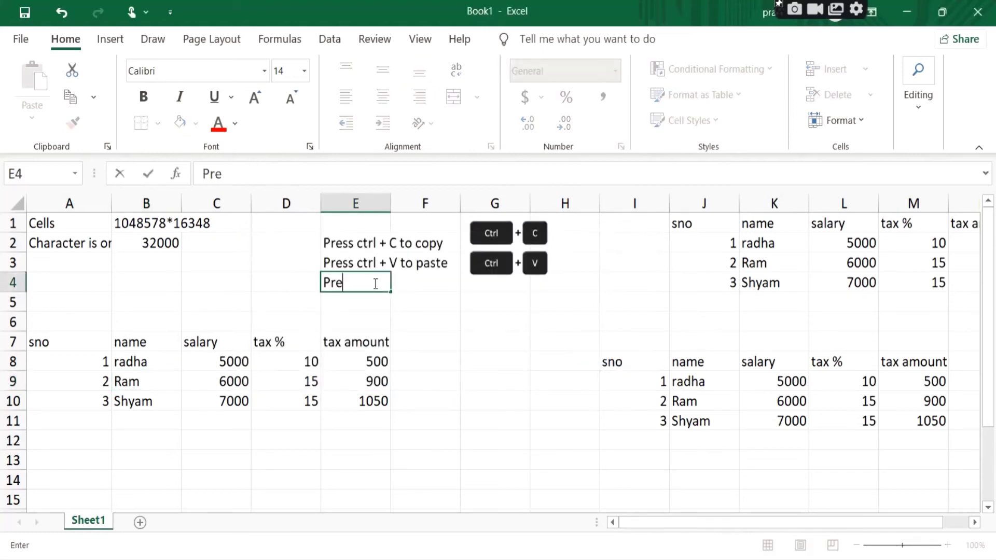
pyautogui.write('ss ct')
pyautogui.write('rl + F')
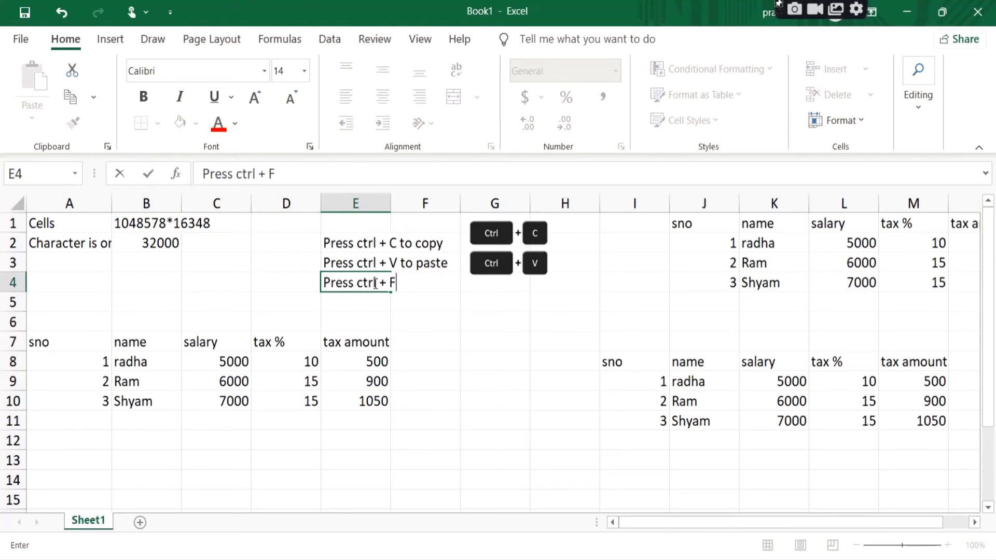
pyautogui.write(' to open fi')
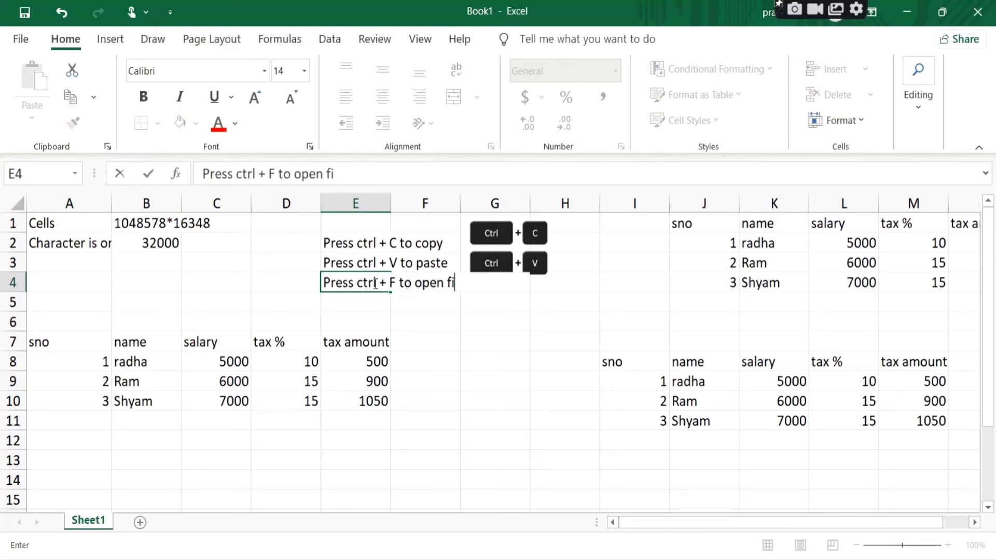
pyautogui.write('nd and replace w')
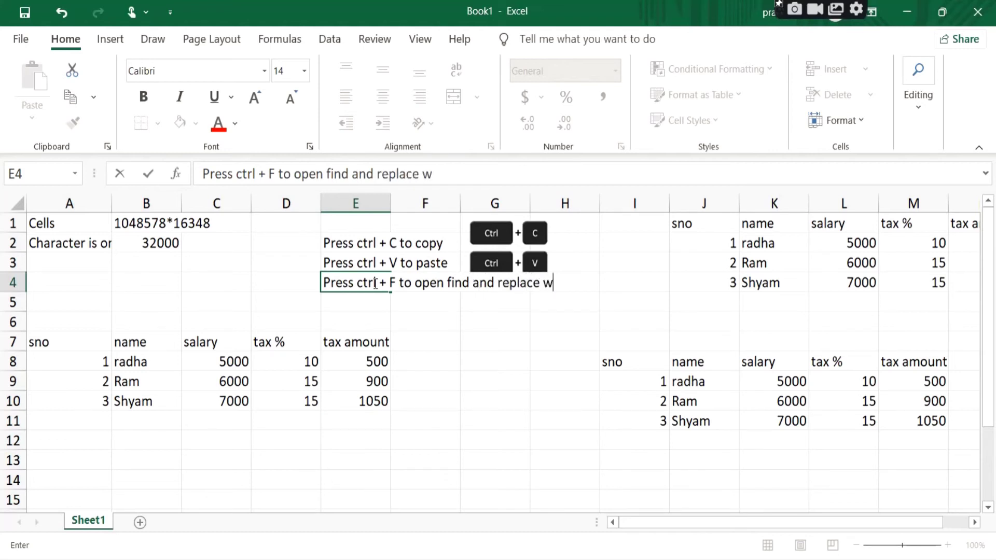
pyautogui.write('indow')
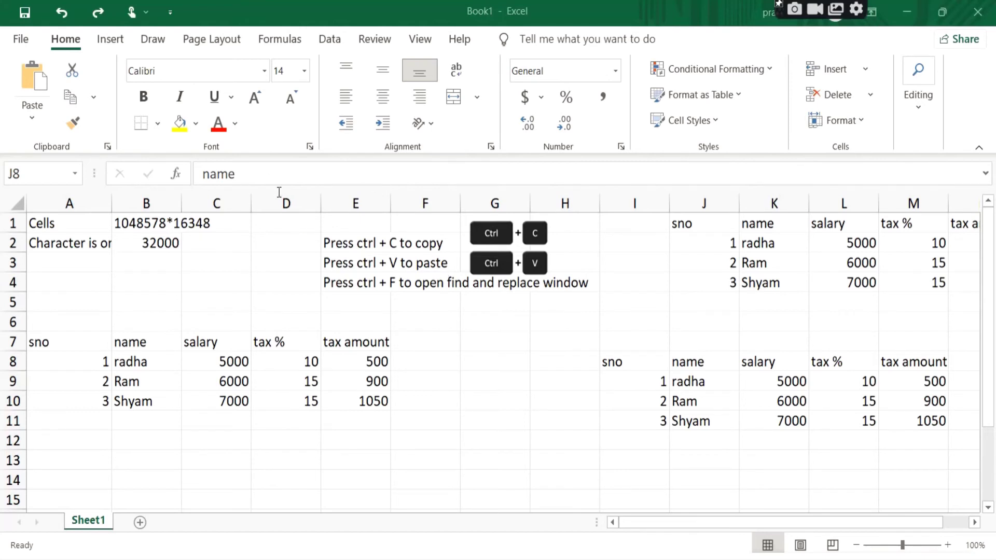
# On the Review tab, change the J8 header from 'name' to 'nama'.
pyautogui.click(373, 40)
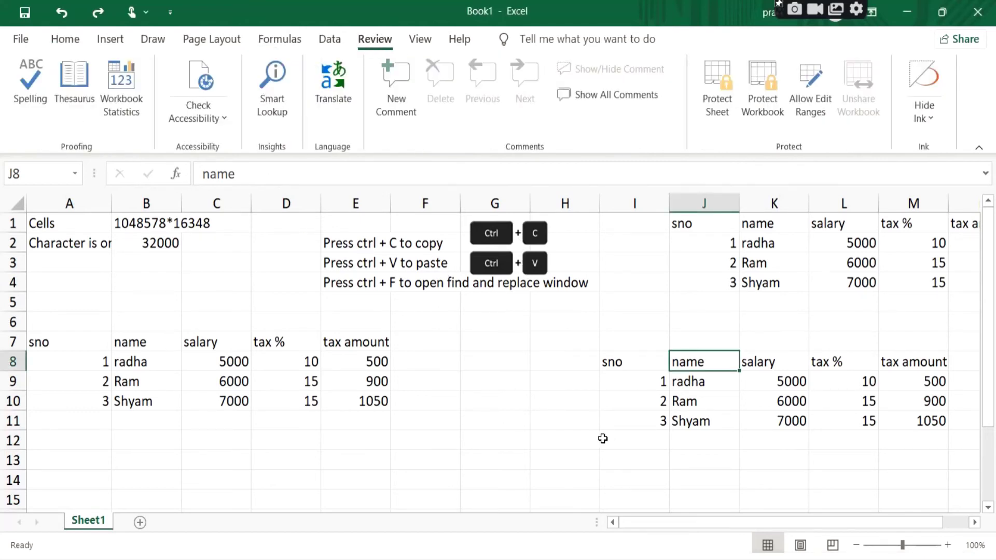
pyautogui.doubleClick(717, 362)
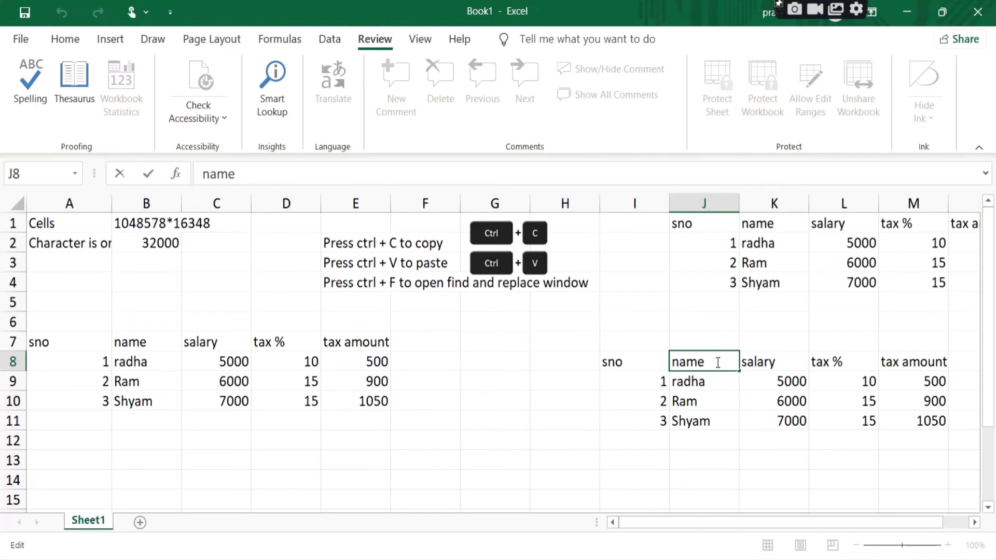
pyautogui.press('BackSpace')
pyautogui.write('a')
pyautogui.press('Return')
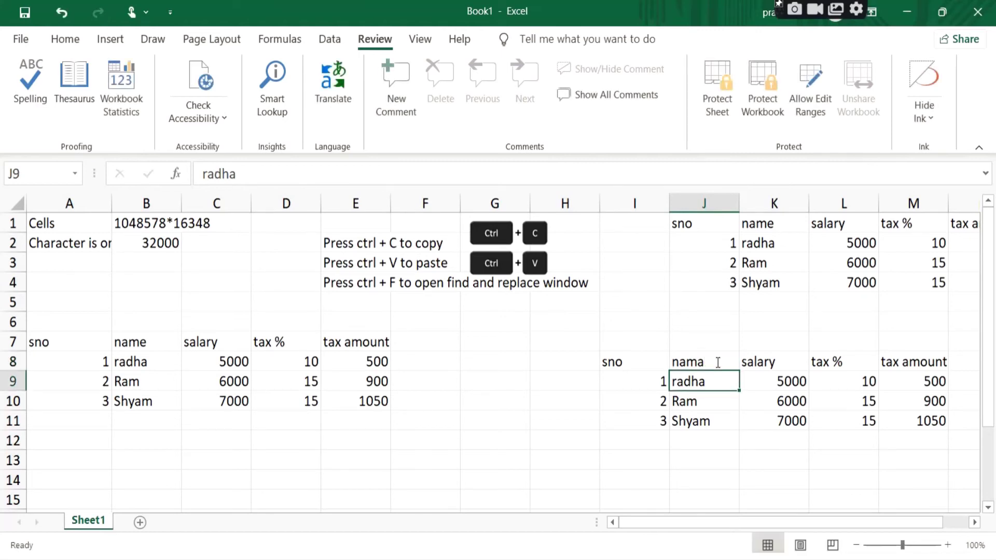
pyautogui.click(716, 362)
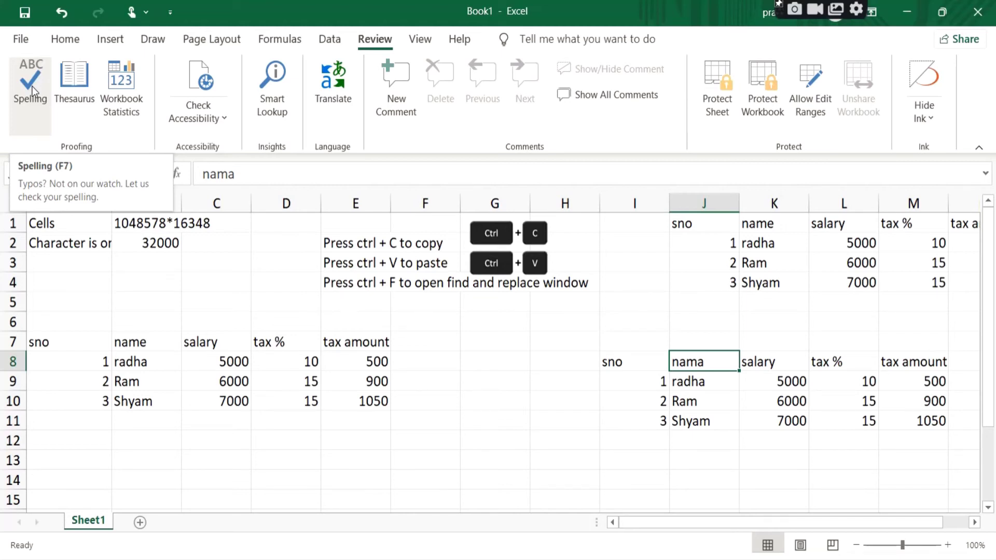
# Run Spelling on the sheet and select the flagged word 'nama' in the dialog.
pyautogui.click(35, 84)
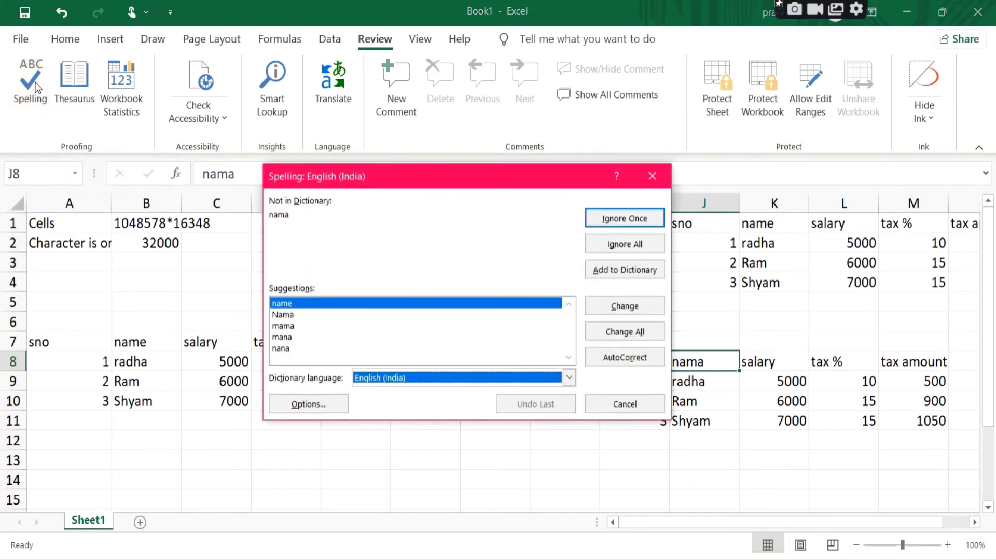
pyautogui.moveTo(342, 185); pyautogui.dragTo(303, 200)
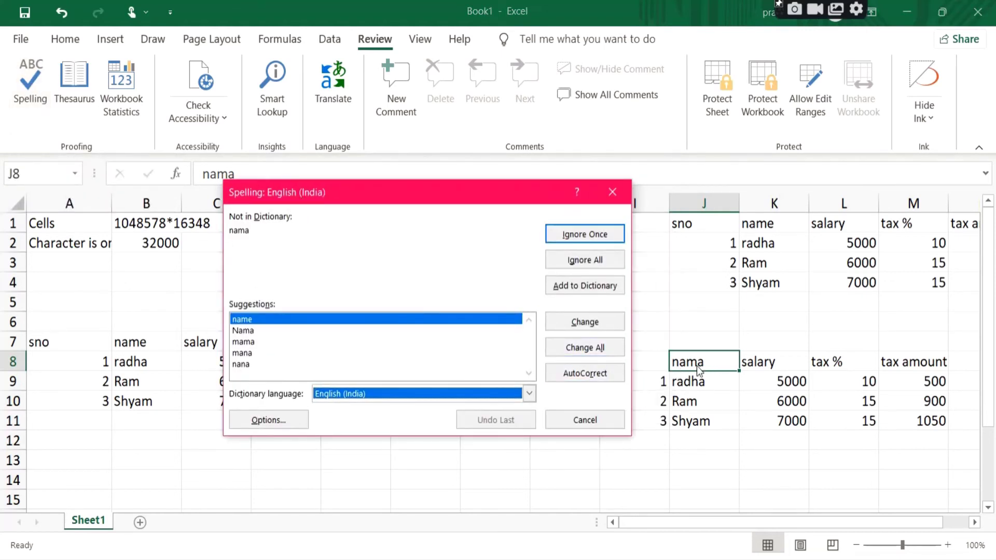
pyautogui.doubleClick(262, 247)
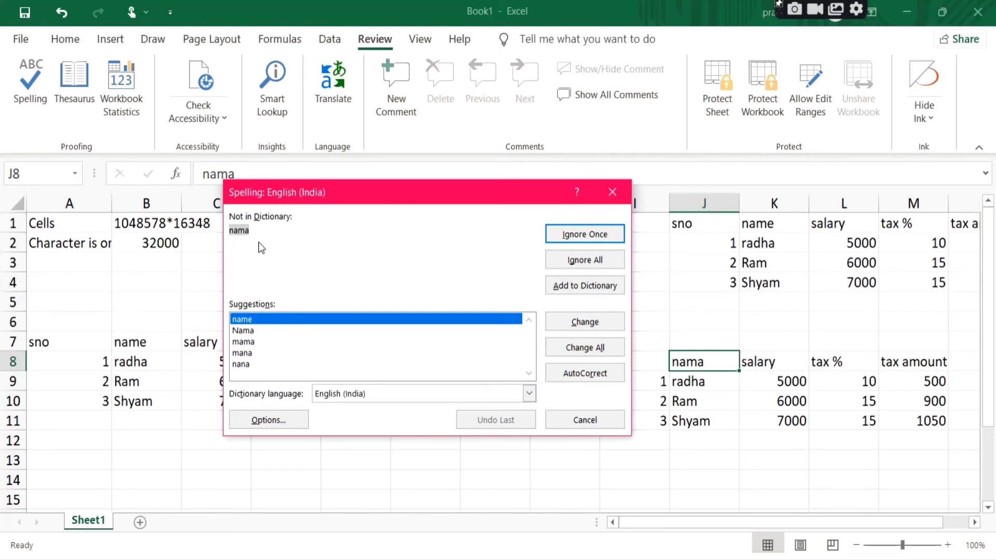
pyautogui.click(261, 232)
# Correct 'nama' to 'name' and 'radha' to 'Radha' in the Spelling dialog.
pyautogui.click(568, 322)
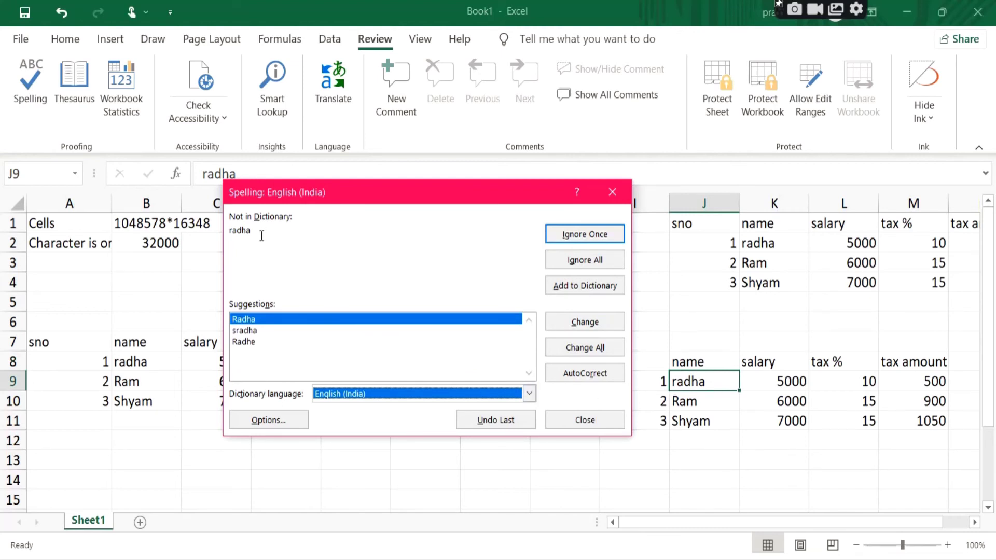
pyautogui.moveTo(261, 234); pyautogui.dragTo(223, 228)
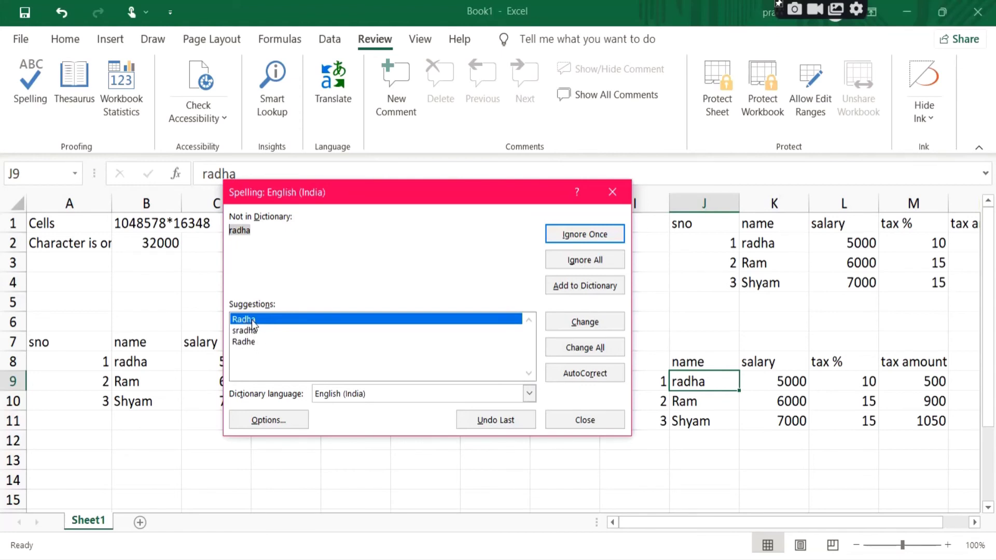
pyautogui.click(587, 324)
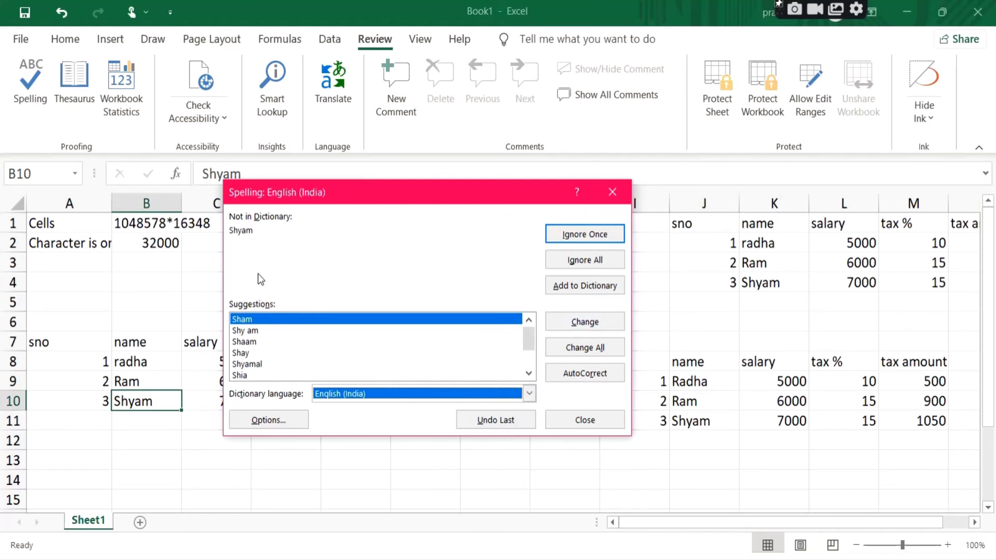
# Ignore all for 'Shyam' and dismiss the spell check complete message.
pyautogui.moveTo(255, 231); pyautogui.dragTo(206, 234)
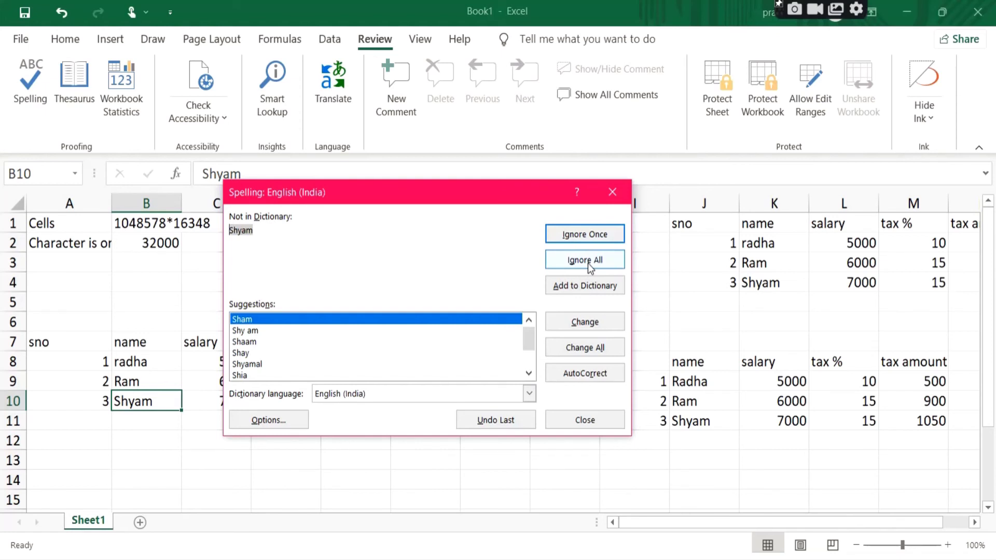
pyautogui.click(335, 233)
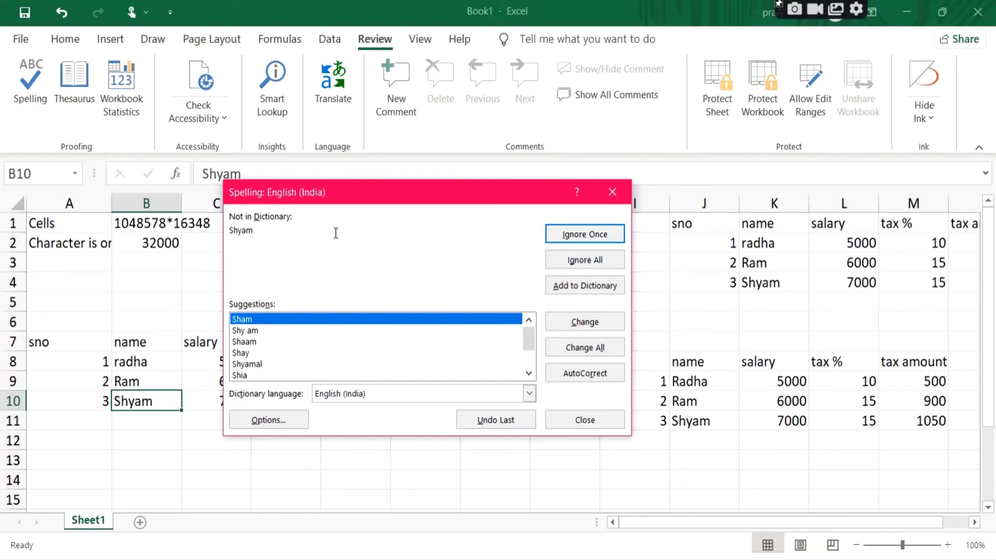
pyautogui.doubleClick(336, 233)
pyautogui.click(584, 419)
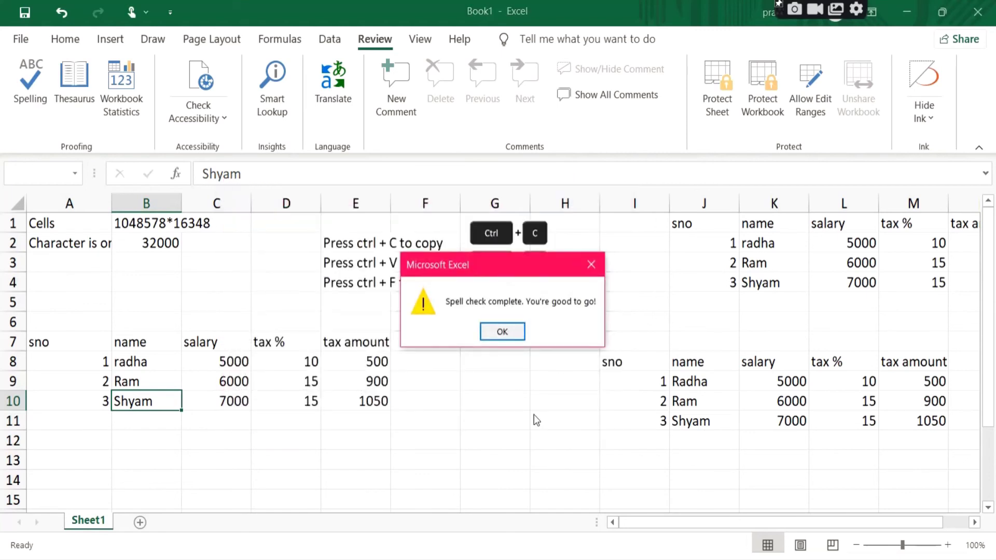
pyautogui.click(500, 334)
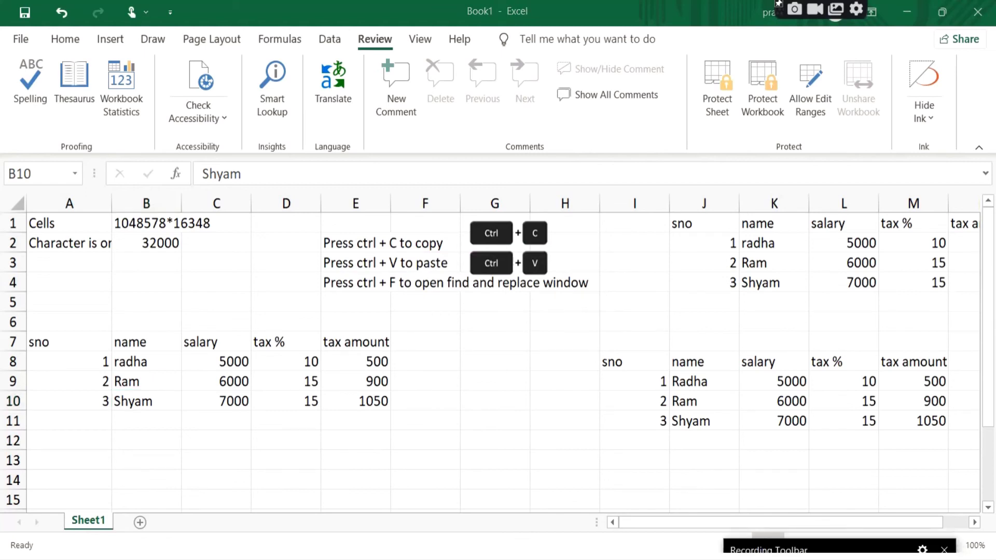
# Edit B10 and open the Symbol dialog, selecting the Rightwards Arrow.
pyautogui.press('F2')
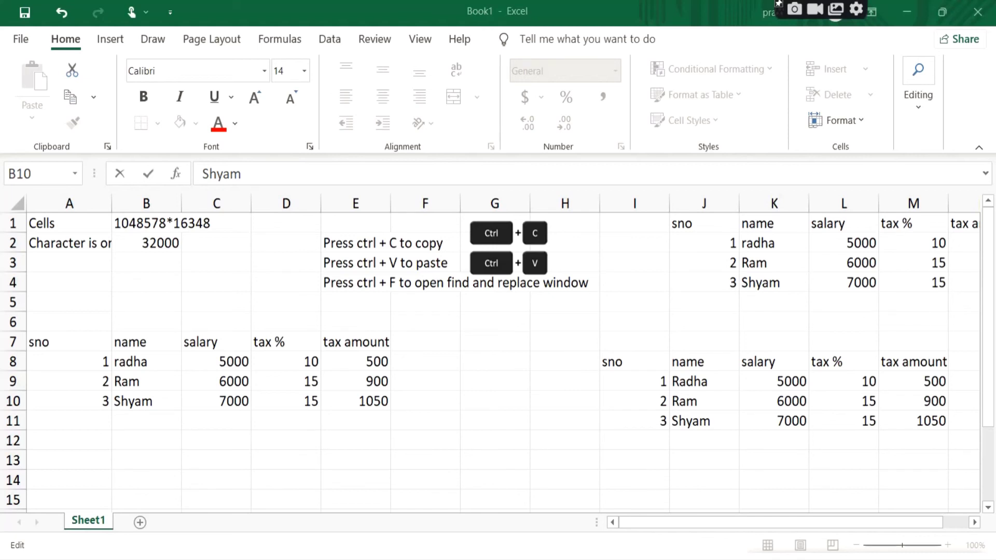
pyautogui.click(110, 40)
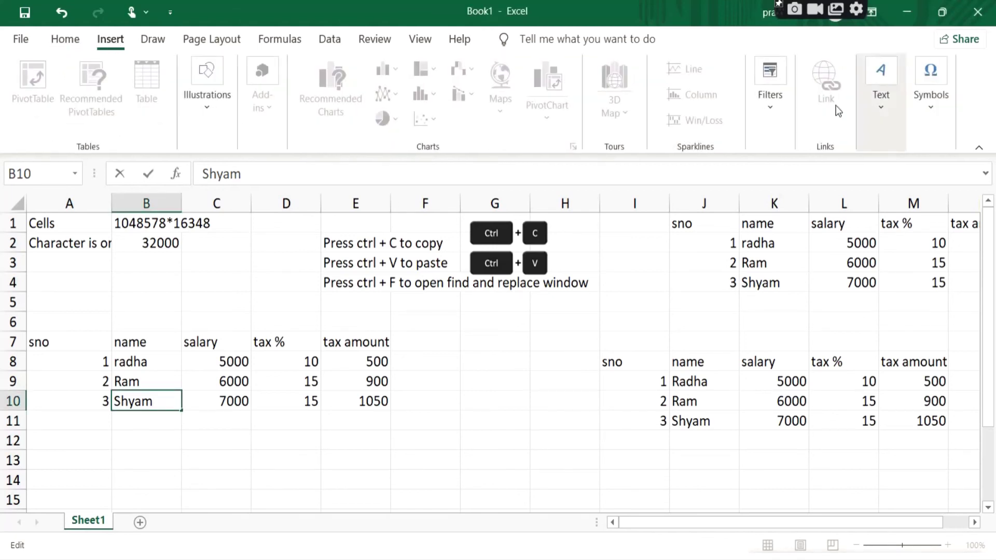
pyautogui.click(933, 107)
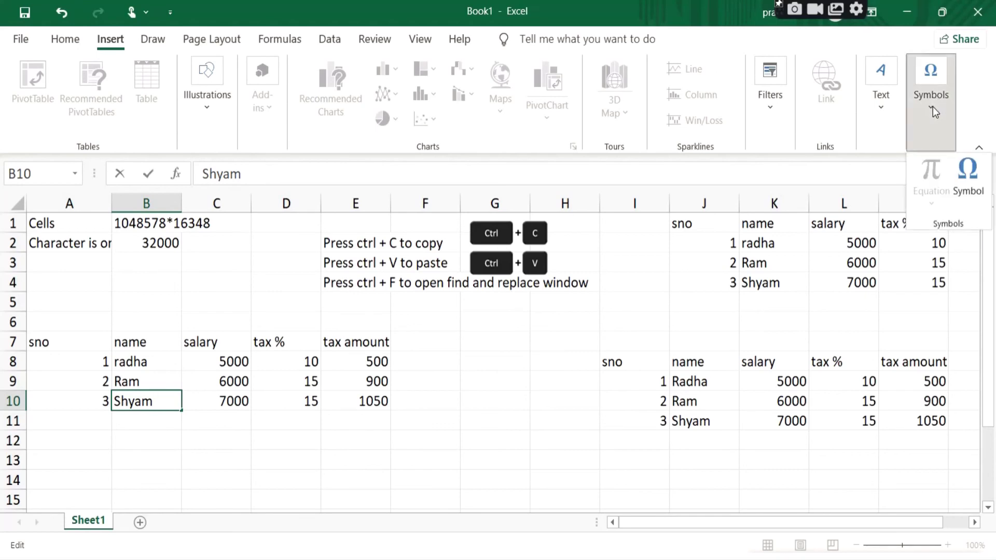
pyautogui.click(968, 179)
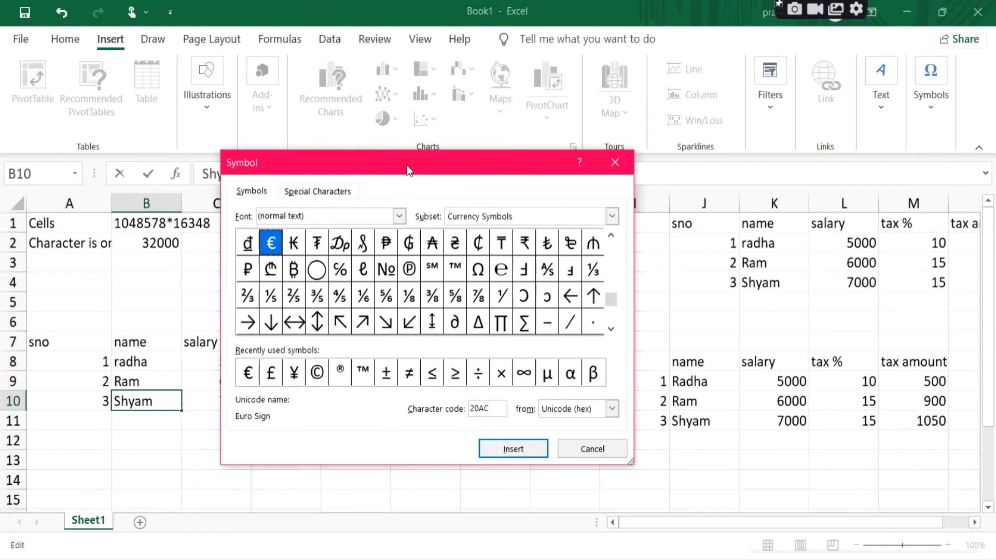
pyautogui.moveTo(406, 165); pyautogui.dragTo(487, 155)
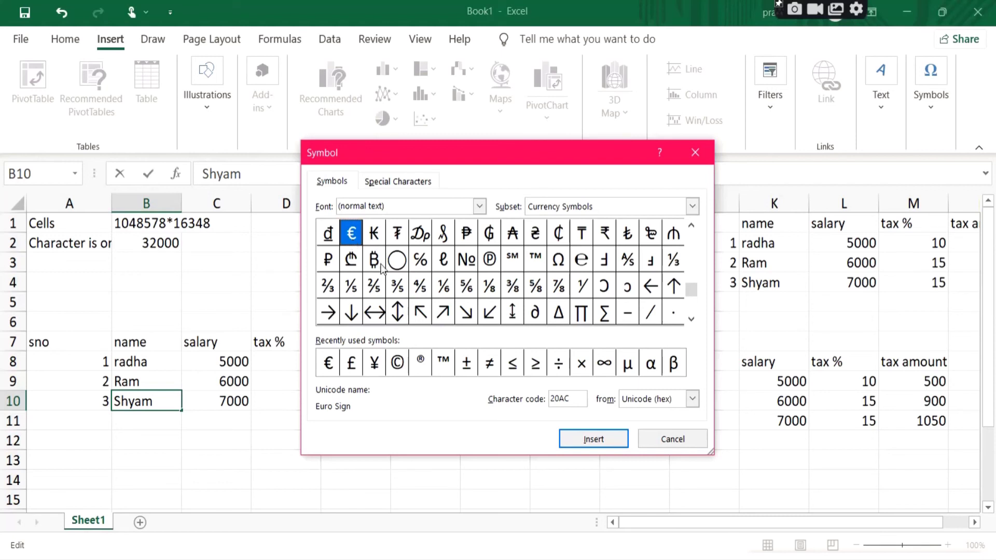
pyautogui.click(333, 315)
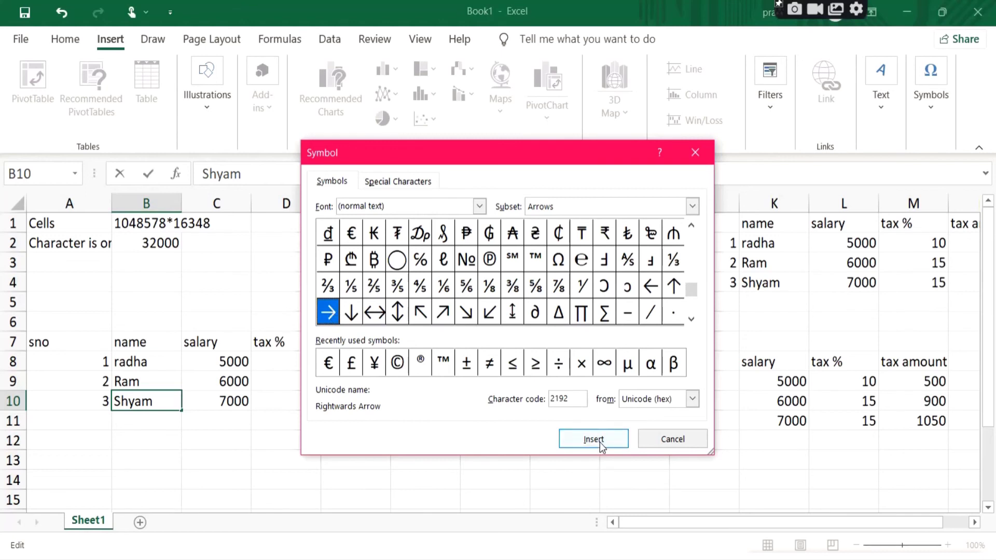
# Browse the Special Characters list in the Symbol dialog.
pyautogui.click(401, 182)
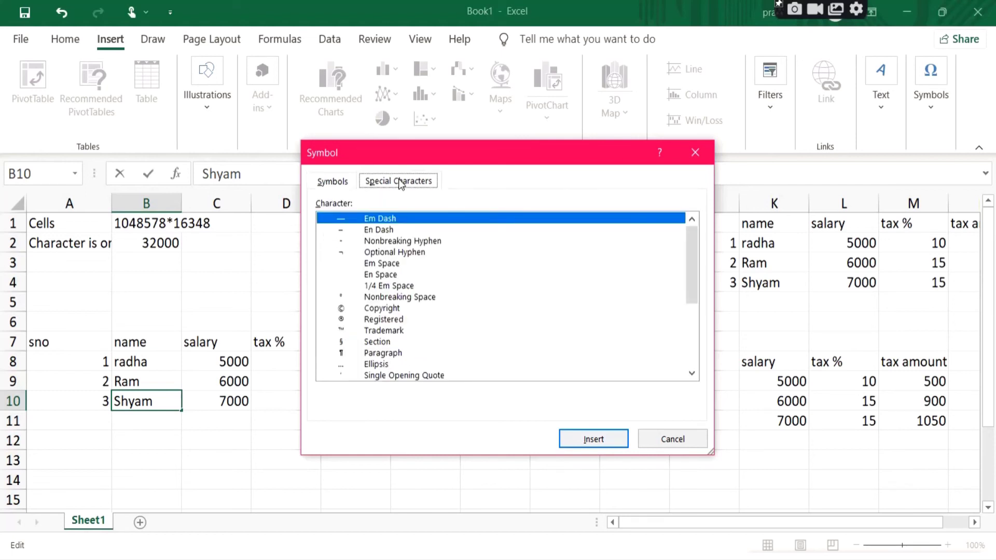
pyautogui.click(381, 244)
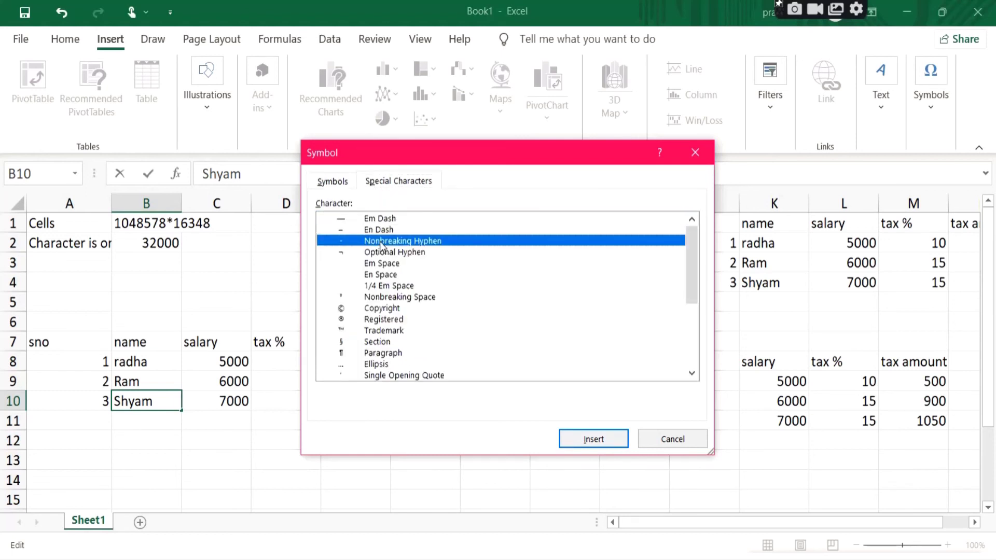
pyautogui.click(378, 311)
pyautogui.click(384, 320)
pyautogui.click(384, 343)
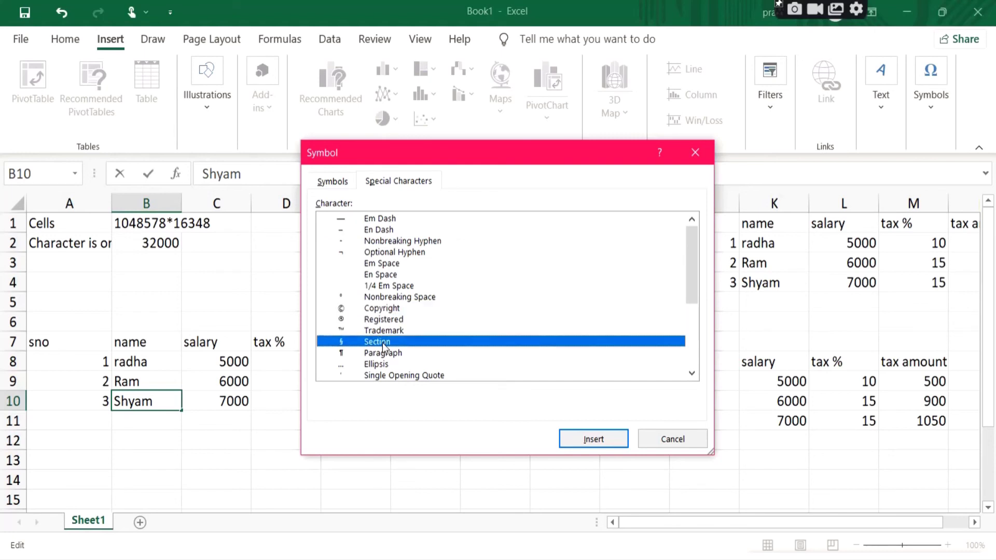
pyautogui.click(383, 375)
pyautogui.moveTo(691, 257)
pyautogui.mouseDown()
pyautogui.moveTo(703, 347)
pyautogui.moveTo(690, 226)
pyautogui.mouseUp()
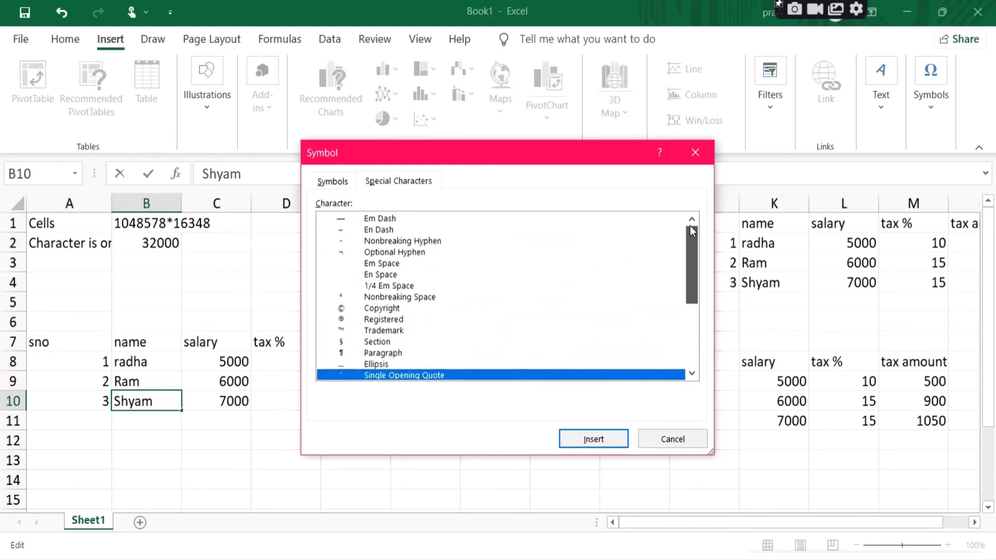
pyautogui.click(381, 220)
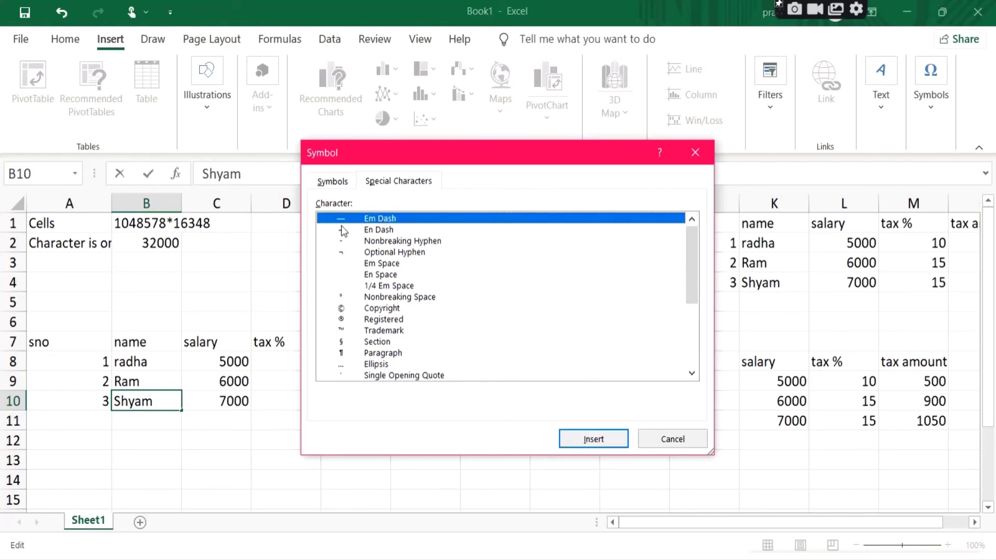
# Insert the Rightwards Arrow after Shyam in B10 and close the dialog.
pyautogui.click(338, 181)
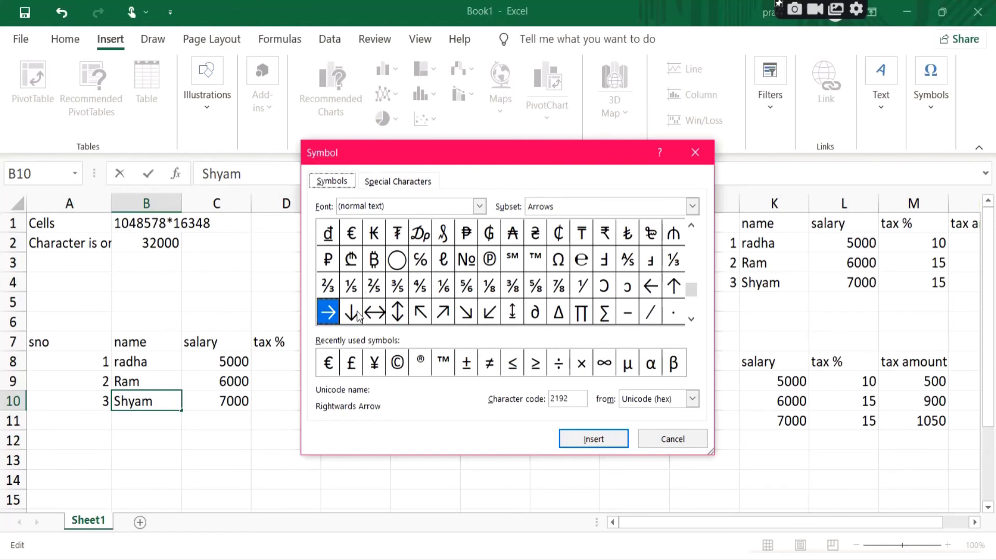
pyautogui.click(329, 315)
pyautogui.click(604, 445)
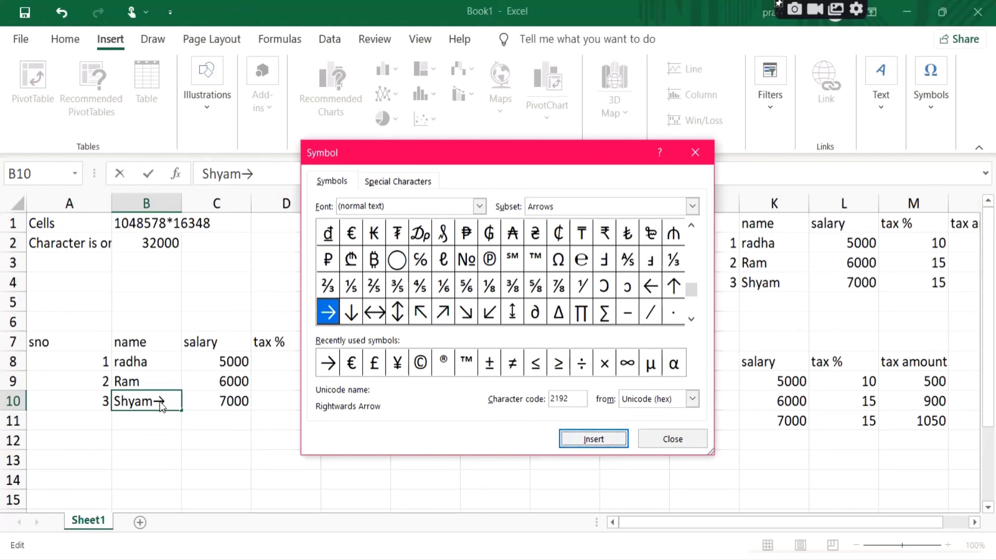
pyautogui.click(672, 440)
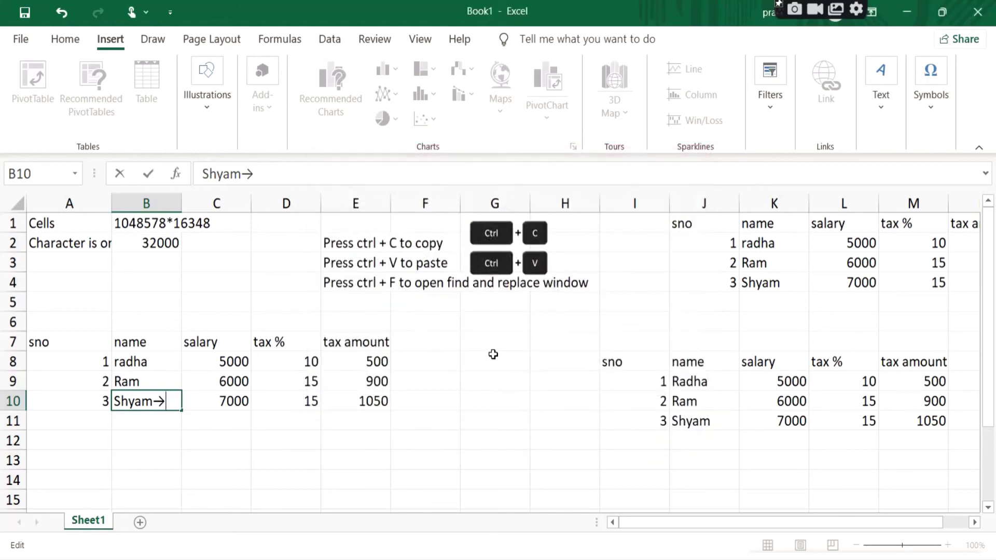
# Insert a single division sign ÷ into G8, removing the accidental duplicate.
pyautogui.click(494, 355)
pyautogui.click(926, 122)
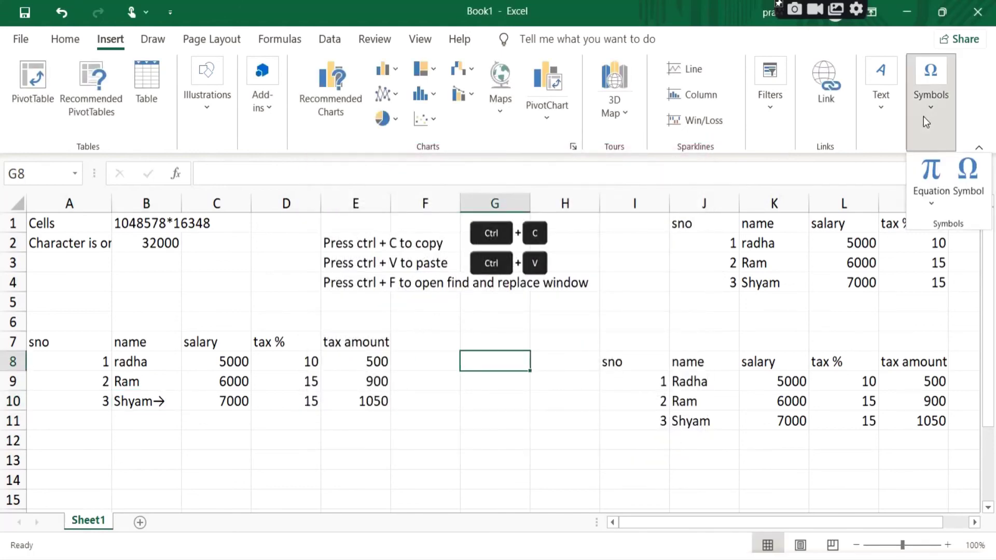
pyautogui.click(969, 176)
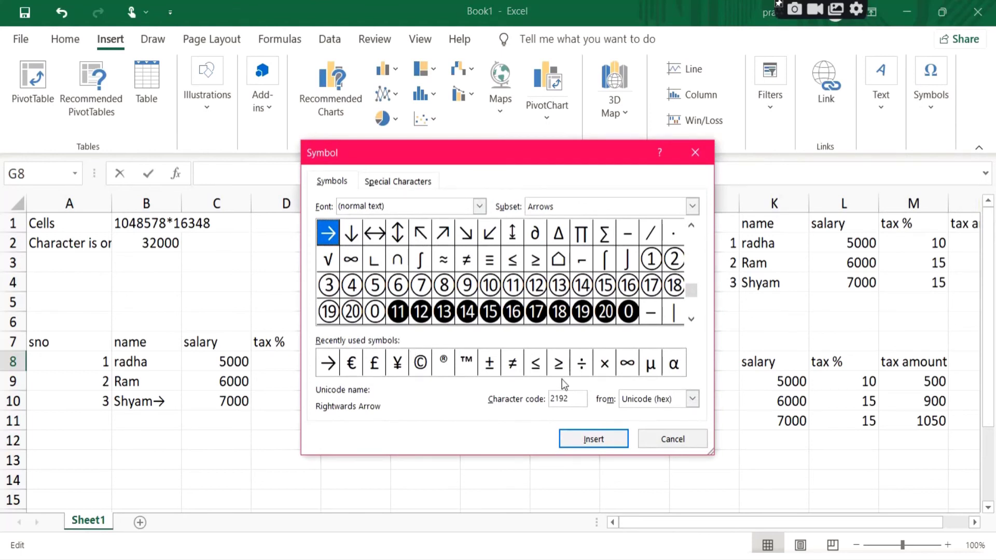
pyautogui.click(582, 366)
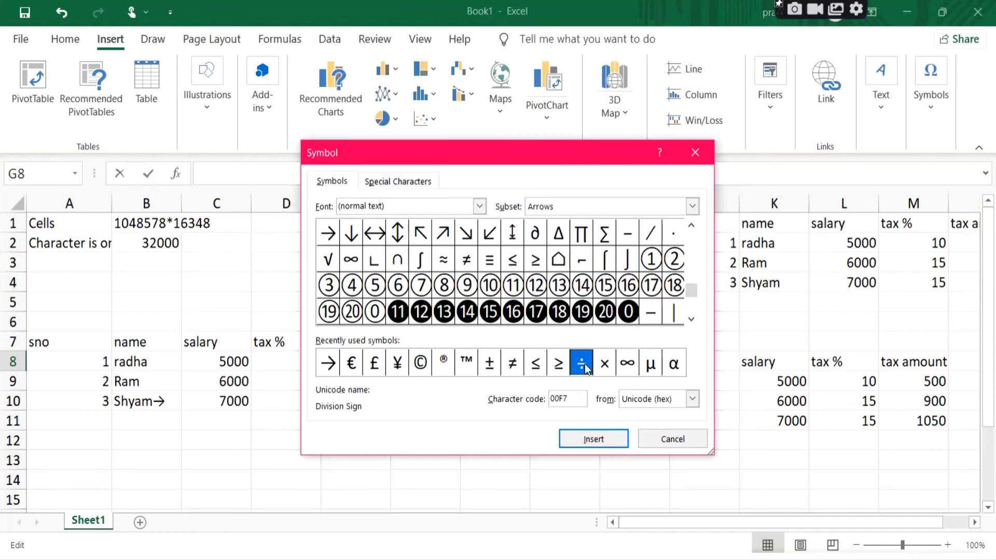
pyautogui.click(600, 439)
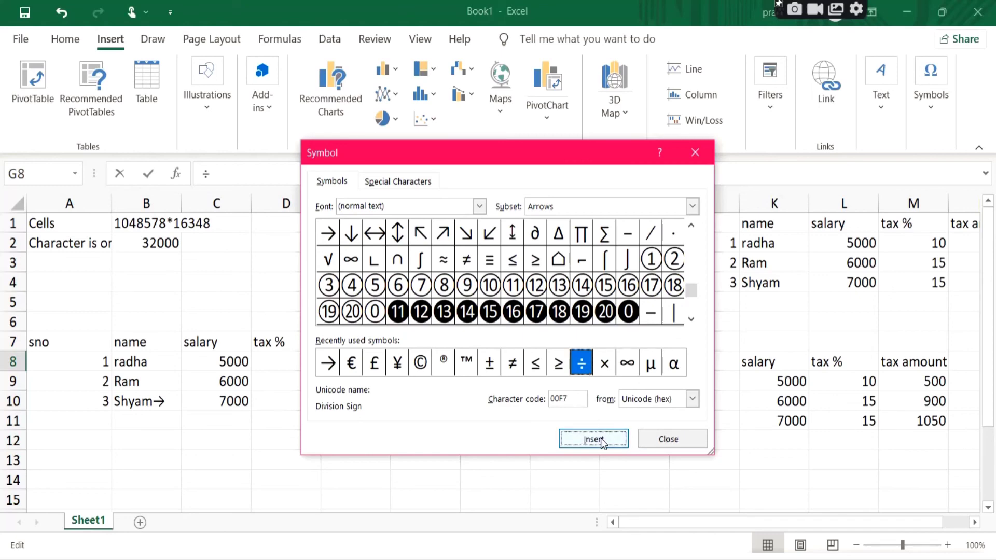
pyautogui.click(600, 438)
pyautogui.click(666, 440)
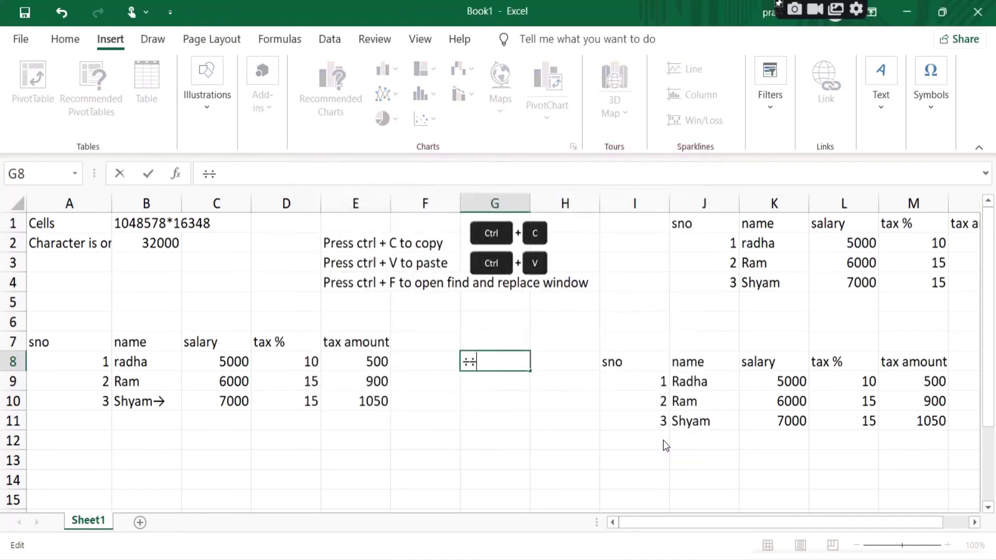
pyautogui.press('BackSpace')
# Insert a plus-minus sign ± into G9 and close the Symbol dialog.
pyautogui.click(489, 382)
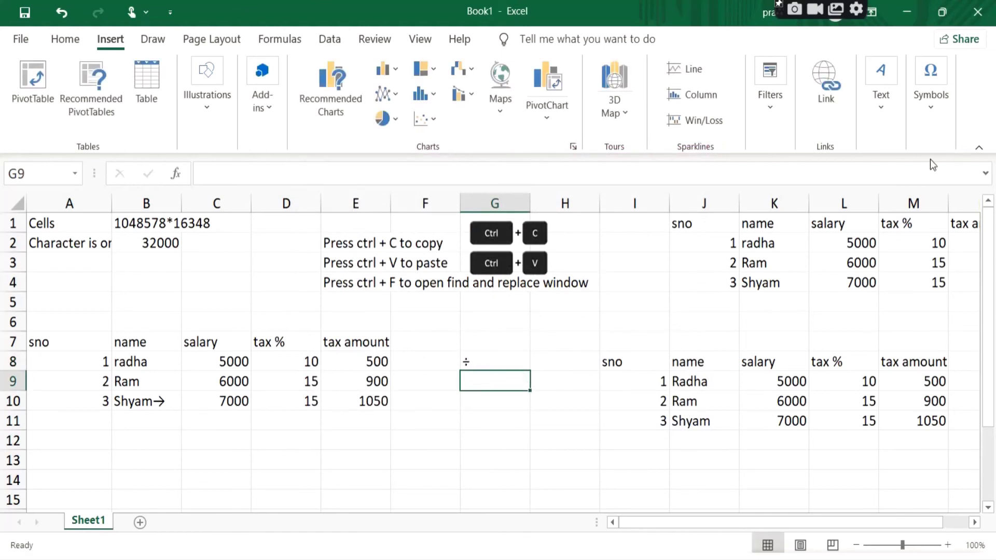
pyautogui.click(938, 115)
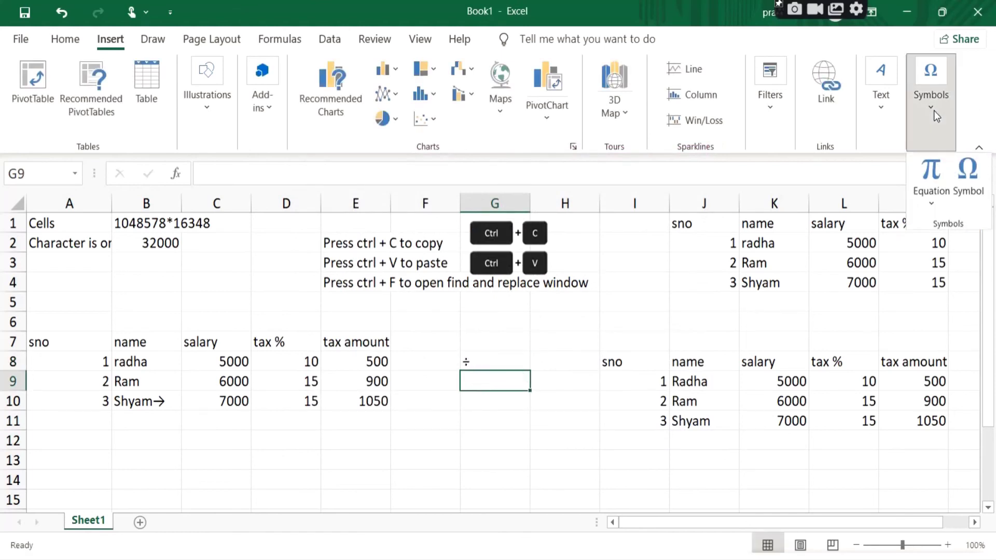
pyautogui.click(967, 179)
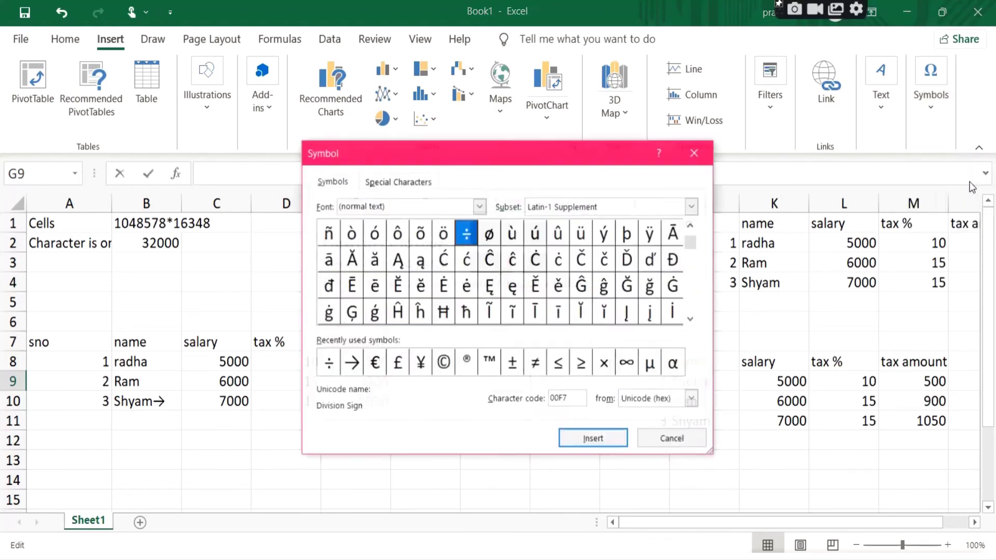
pyautogui.click(513, 366)
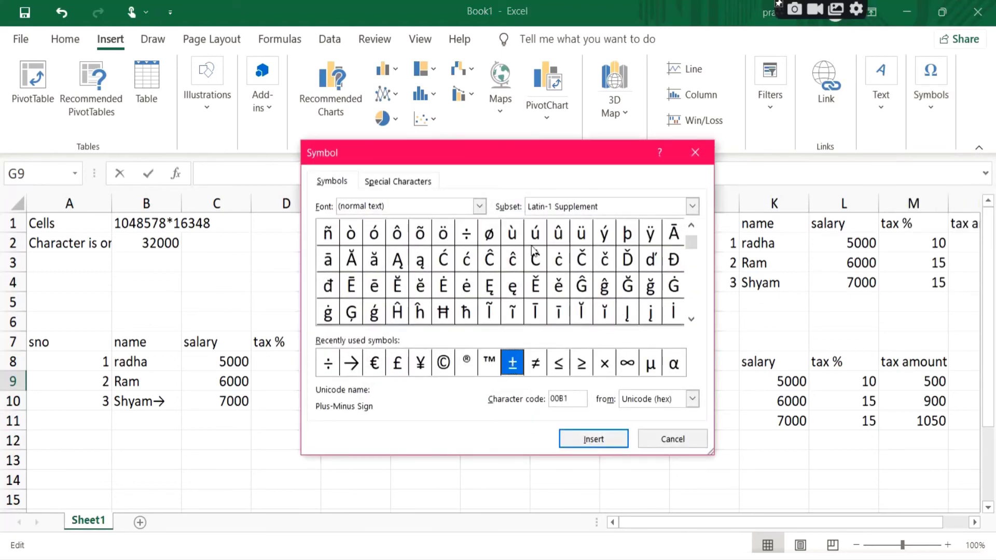
pyautogui.moveTo(528, 159); pyautogui.dragTo(717, 40)
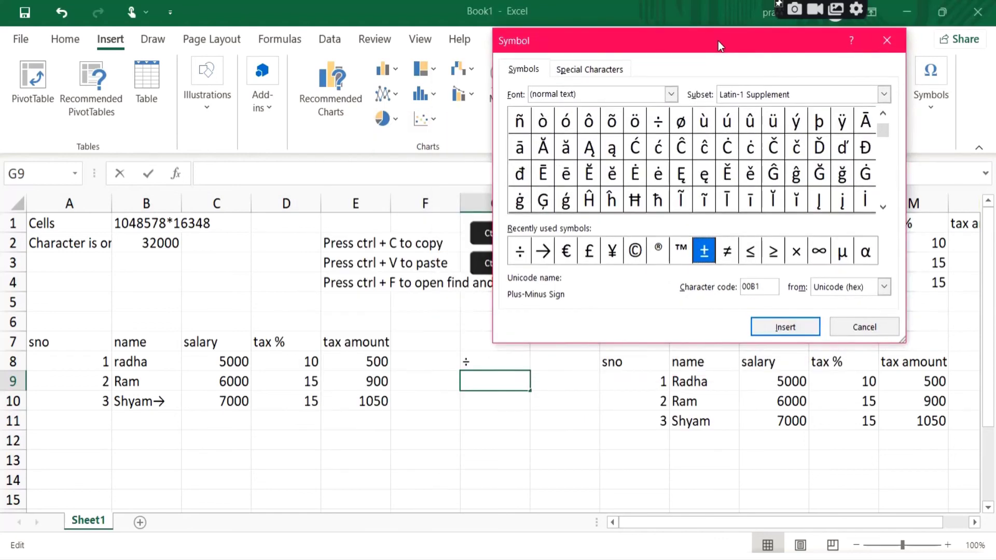
pyautogui.click(785, 326)
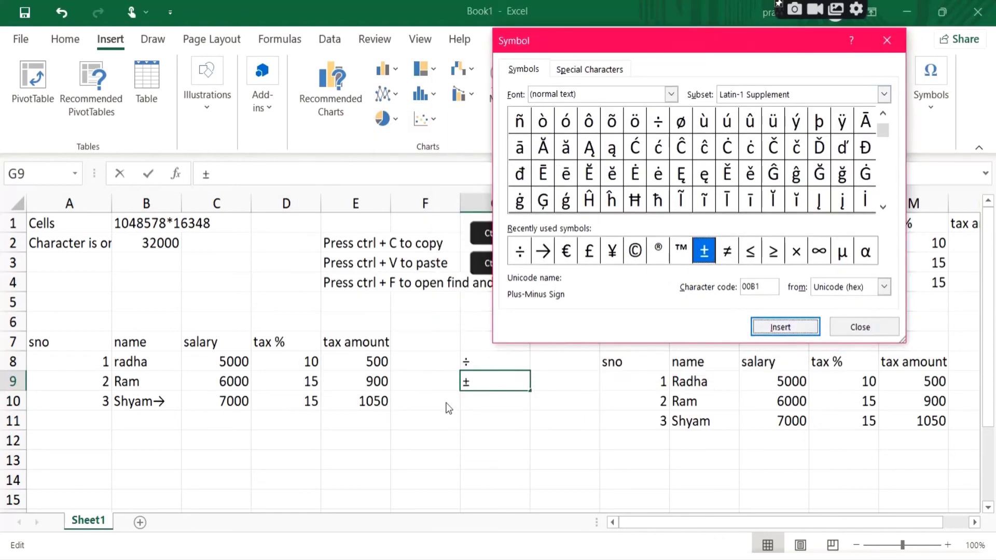
pyautogui.click(863, 326)
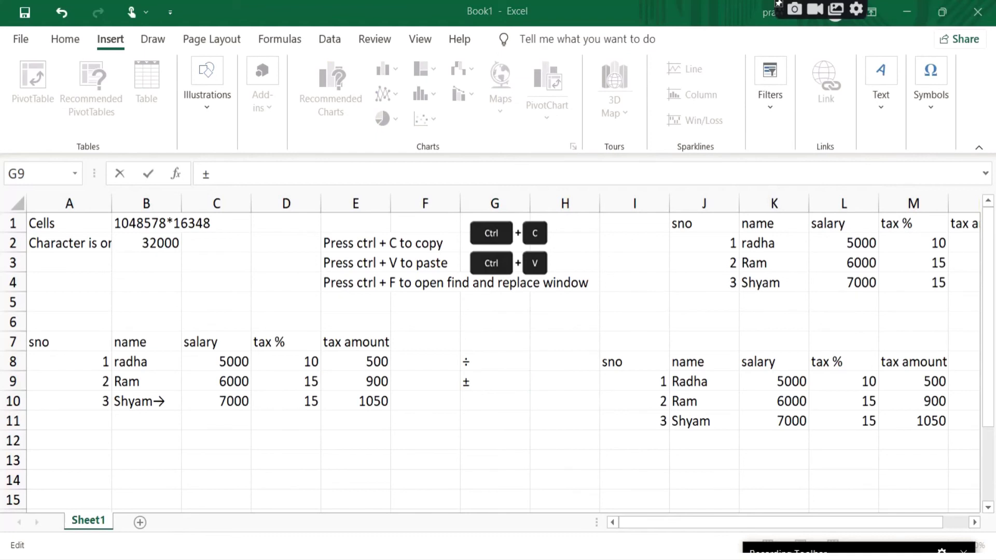
pyautogui.hotkey('ctrl', 'Return')
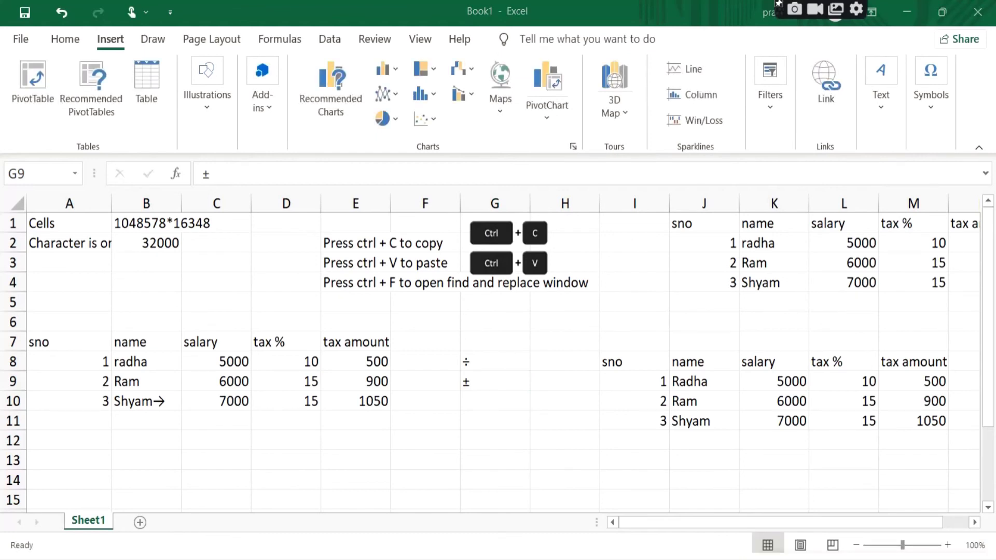